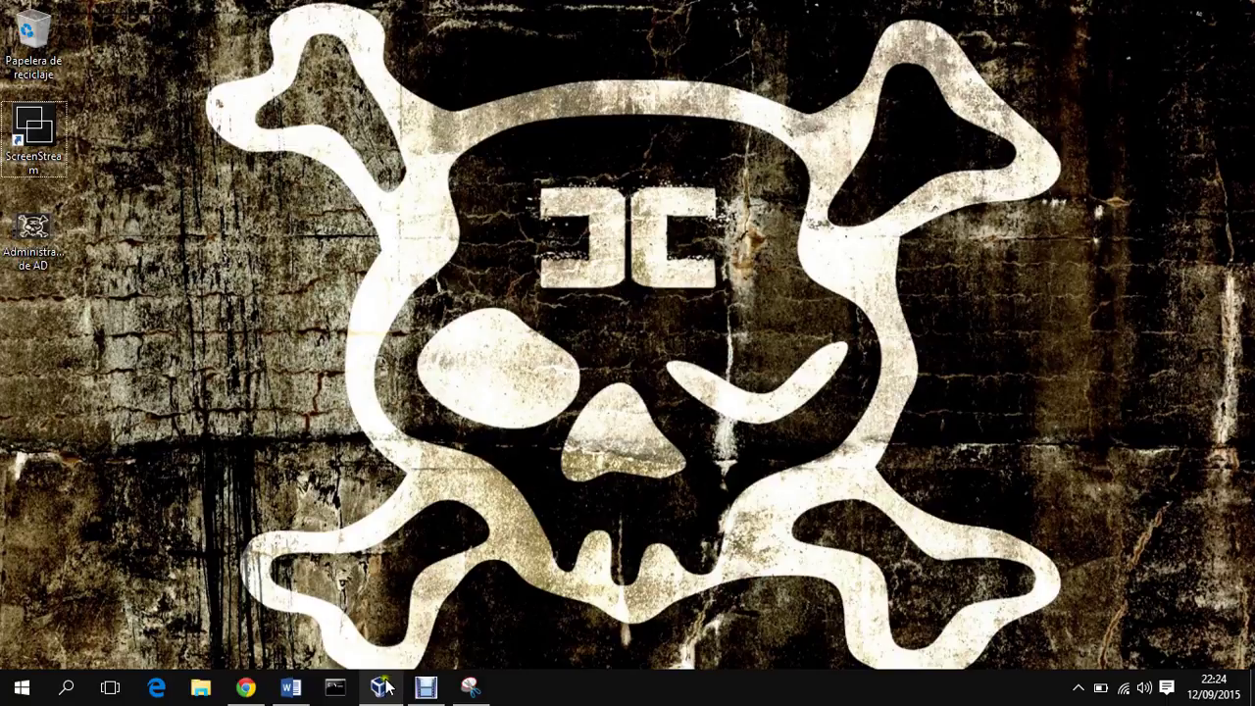
Step: Start the 2008R2 and 2008R_2 virtual machines from the VirtualBox manager
left_click(388, 689)
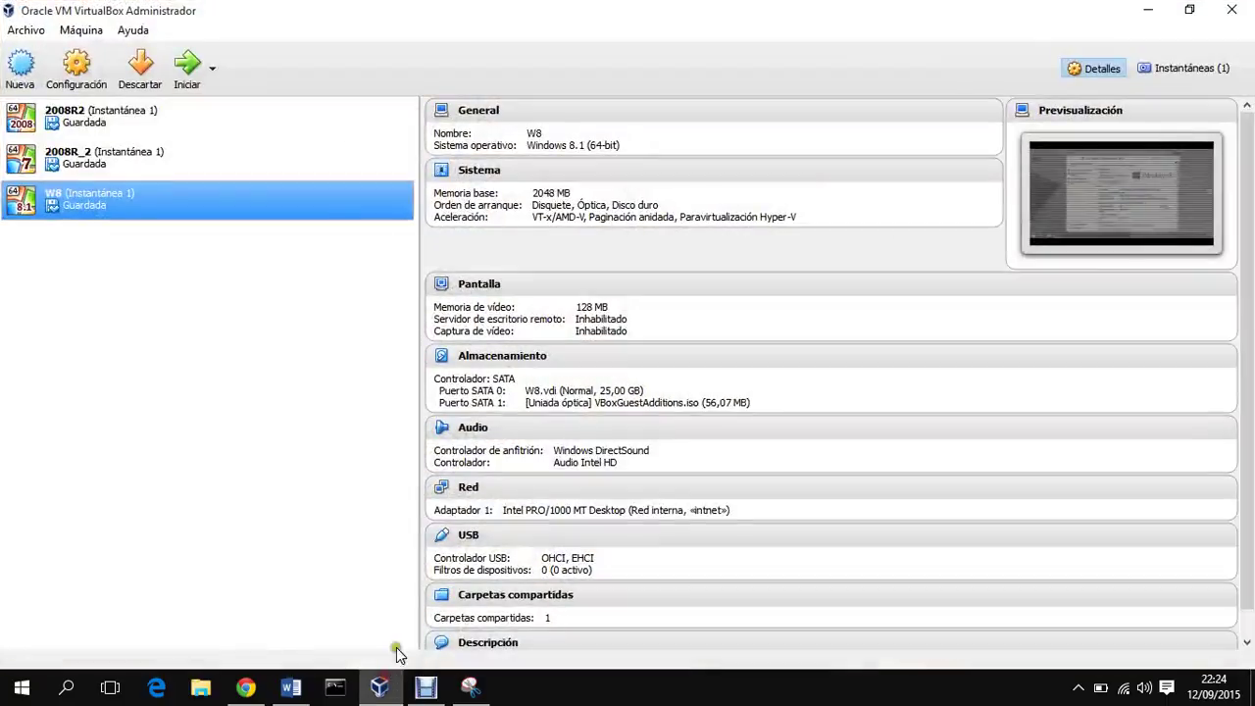
left_click(214, 131)
left_click(155, 155)
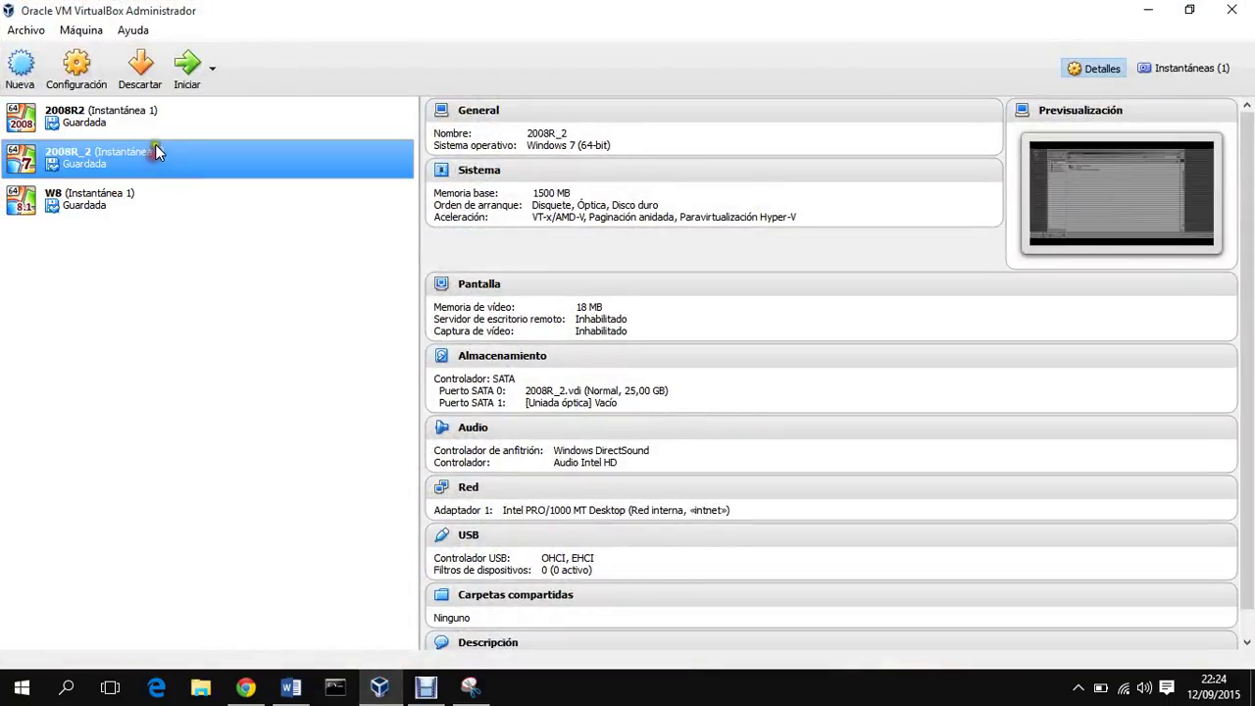
left_click(166, 121)
left_click(155, 155)
left_click(162, 119)
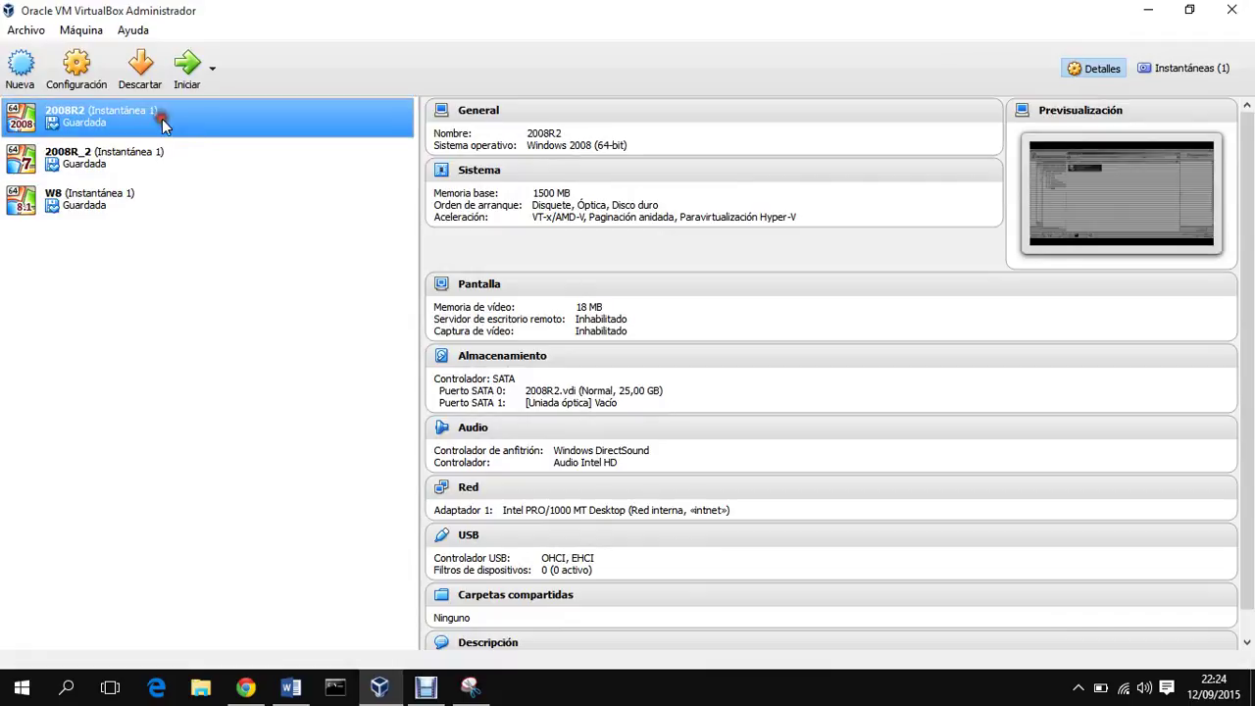
left_click(162, 145)
left_click(169, 119)
left_click(187, 68)
left_click(147, 152)
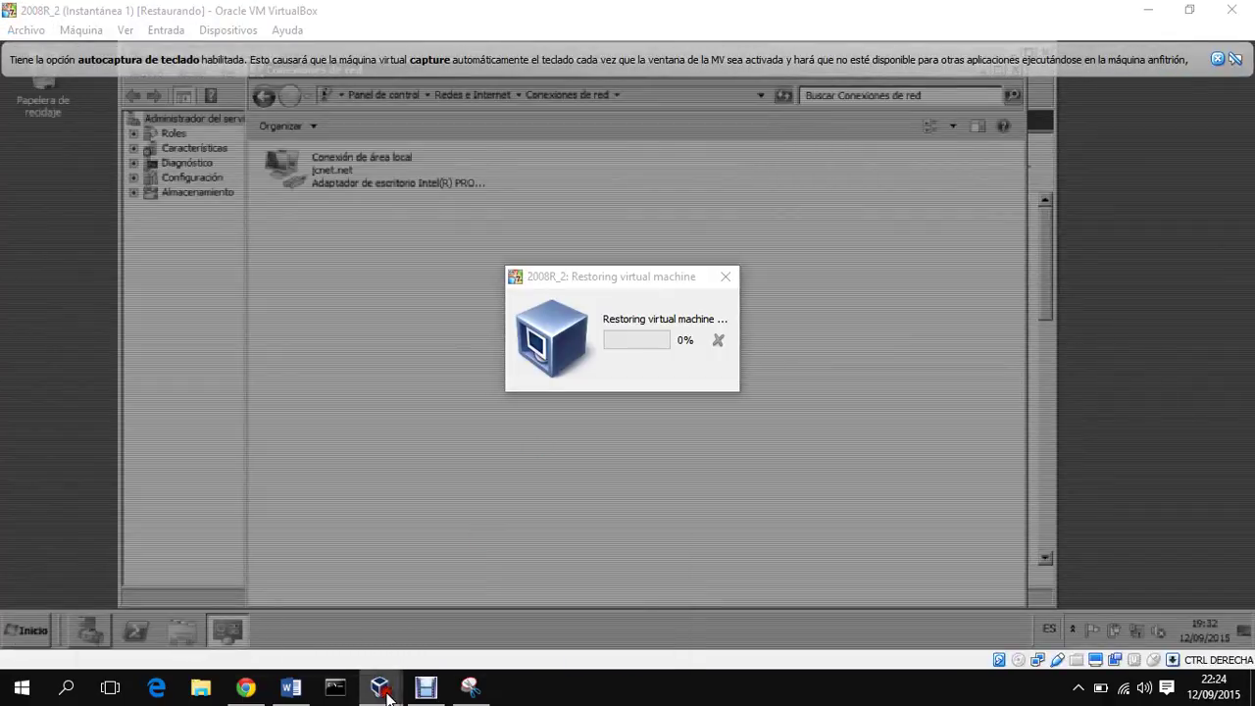
Step: Start the W8 virtual machine from its saved state
mouse_move(379, 687)
left_click(220, 618)
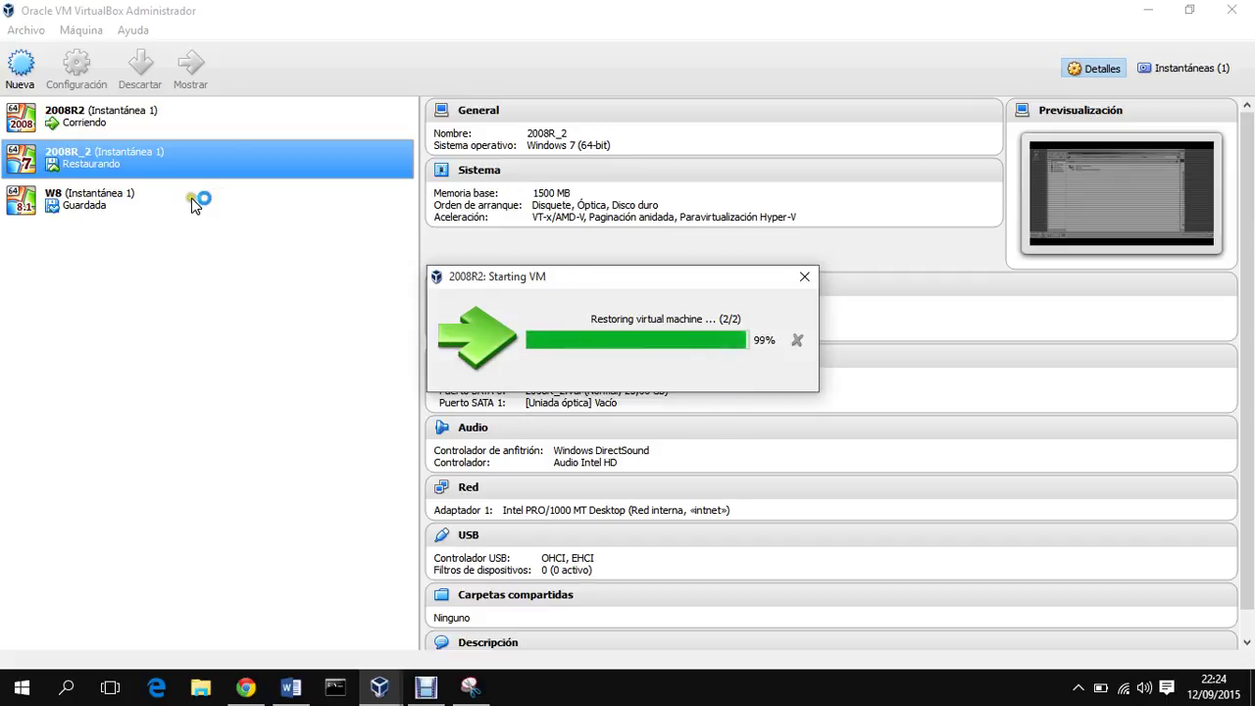
left_click(152, 201)
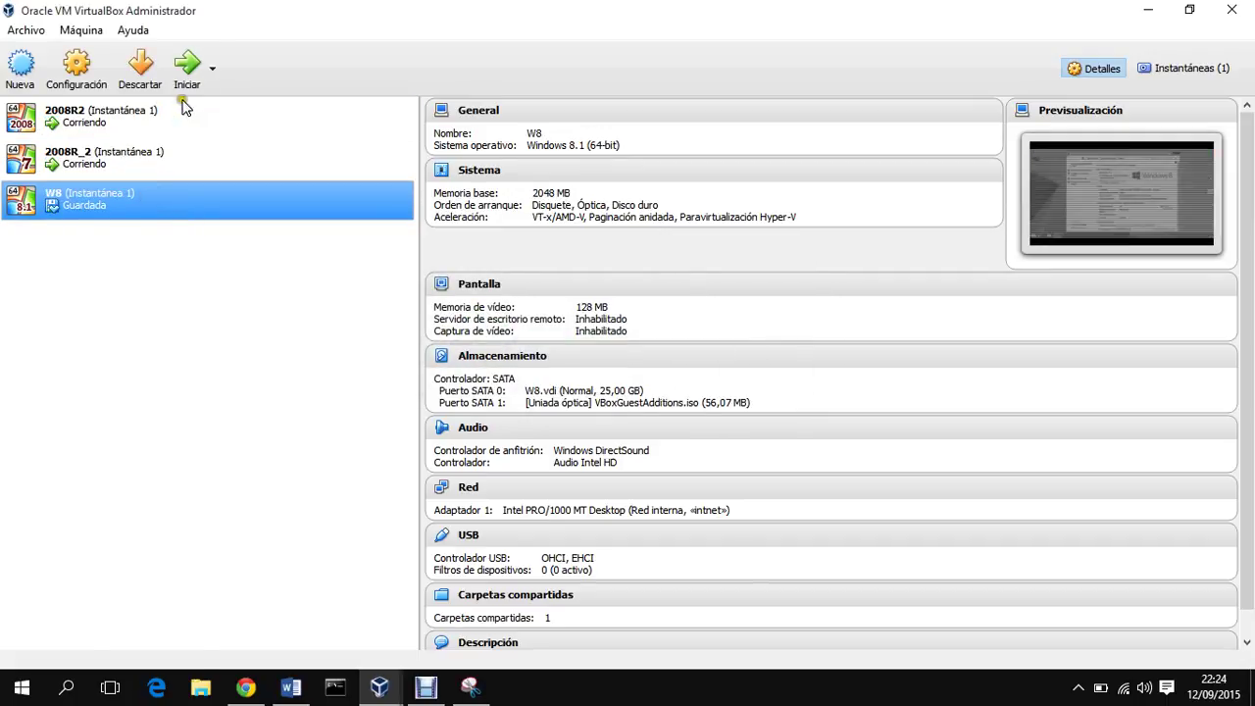
left_click(189, 76)
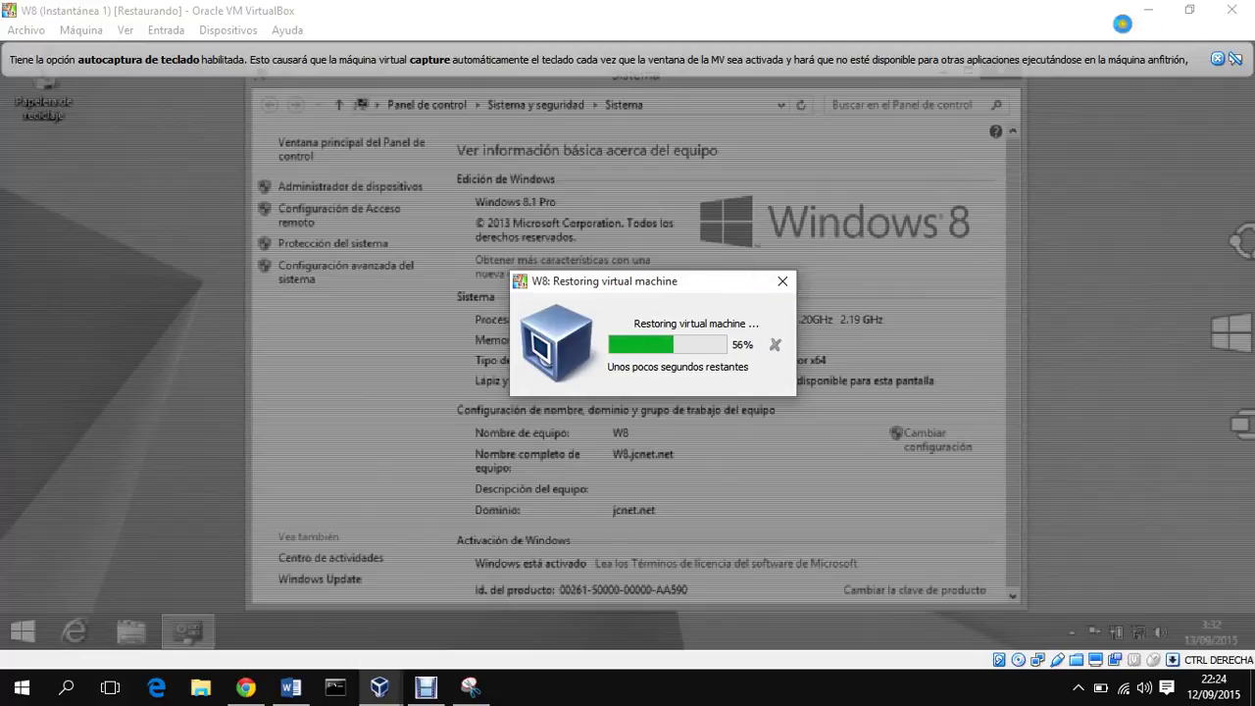
Step: Enable the disabled Conexión de área local on the 2008R2 server
mouse_move(380, 686)
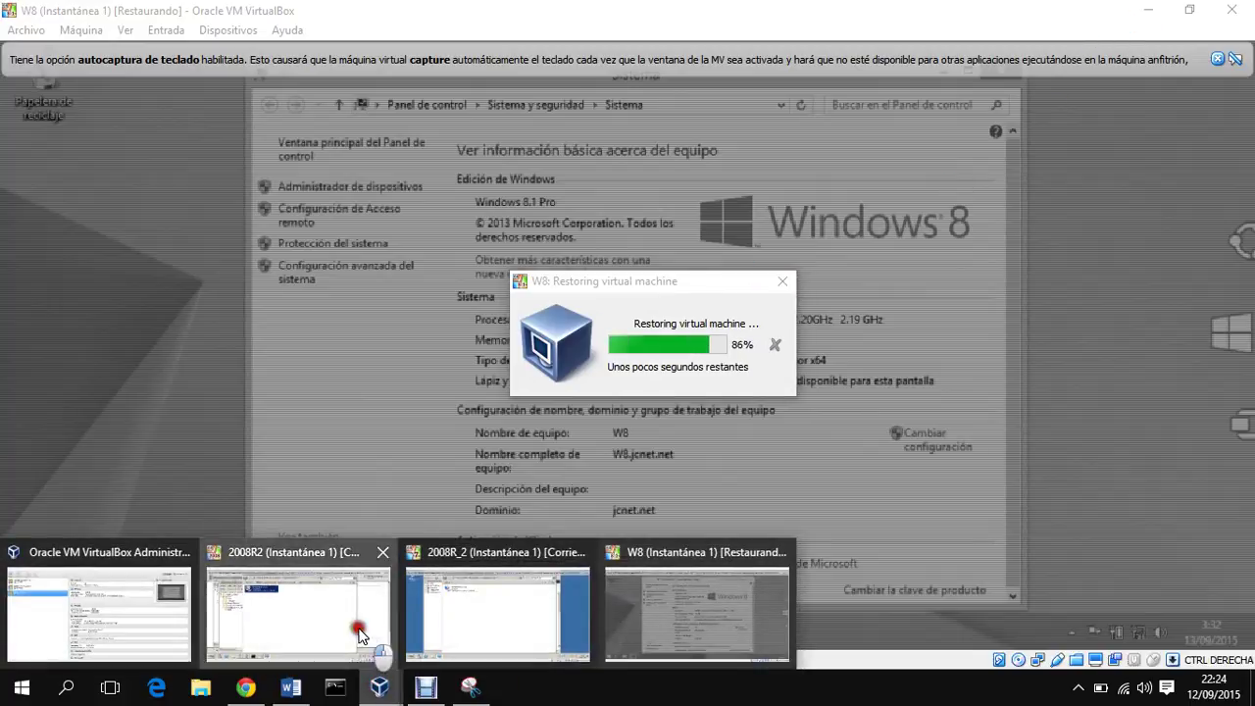
left_click(359, 635)
right_click(396, 188)
left_click(428, 201)
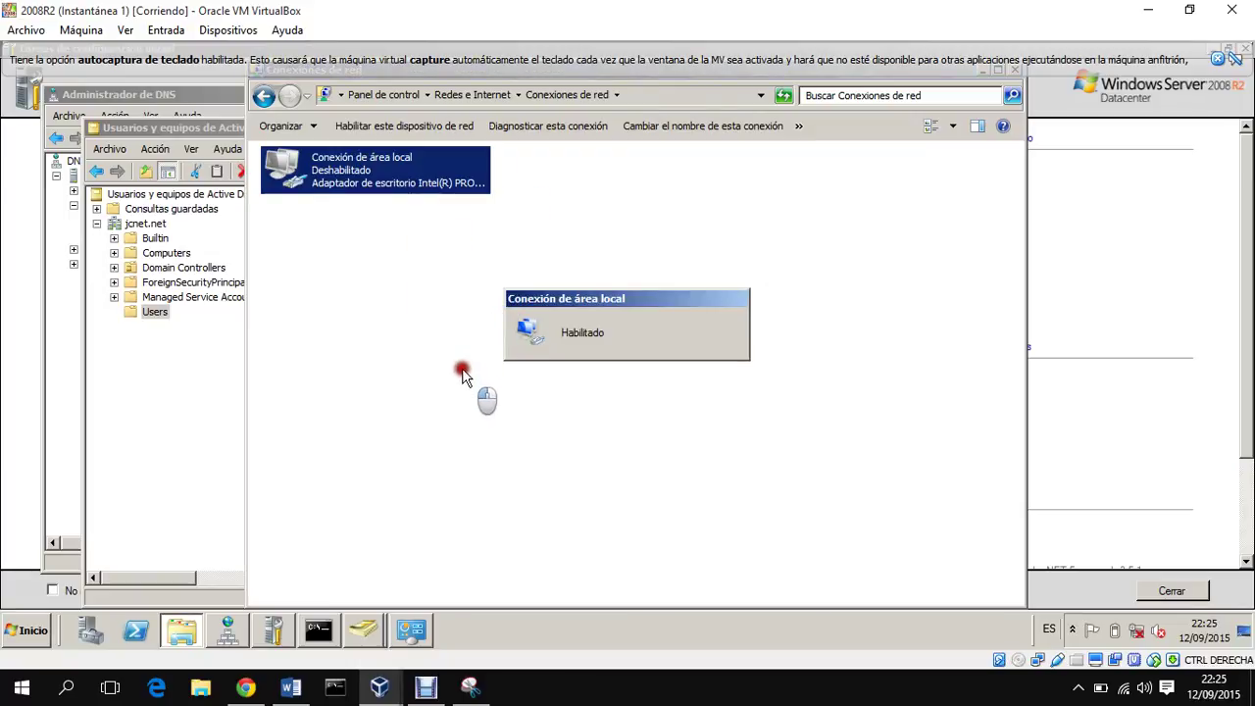
Step: Check the 2008R2 connection on jcnet.net while alternating between the server windows, ending on W8
mouse_move(381, 686)
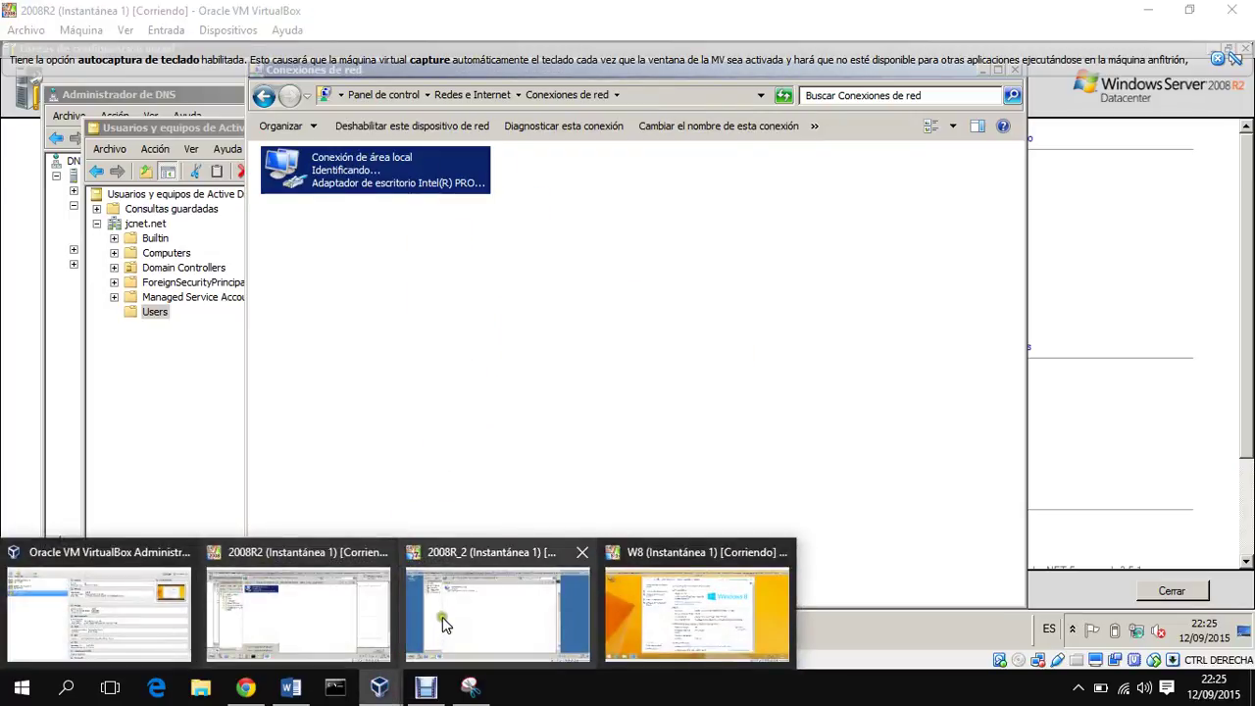
left_click(442, 623)
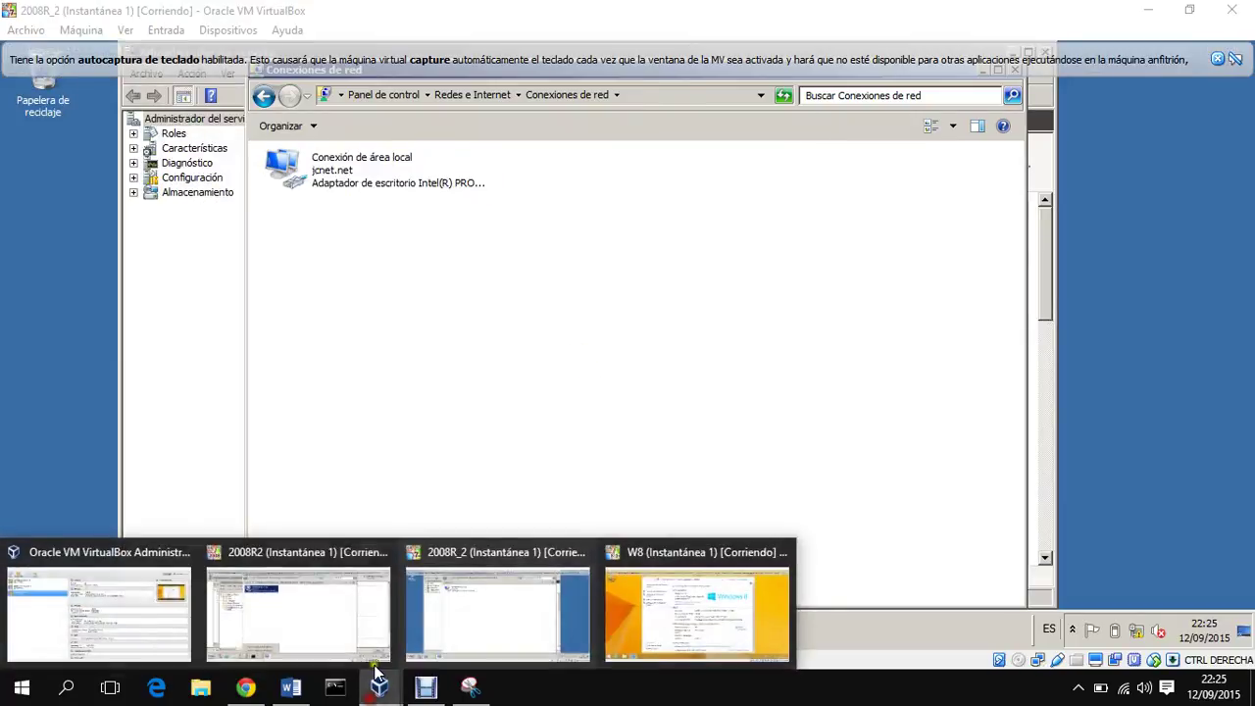
left_click(343, 615)
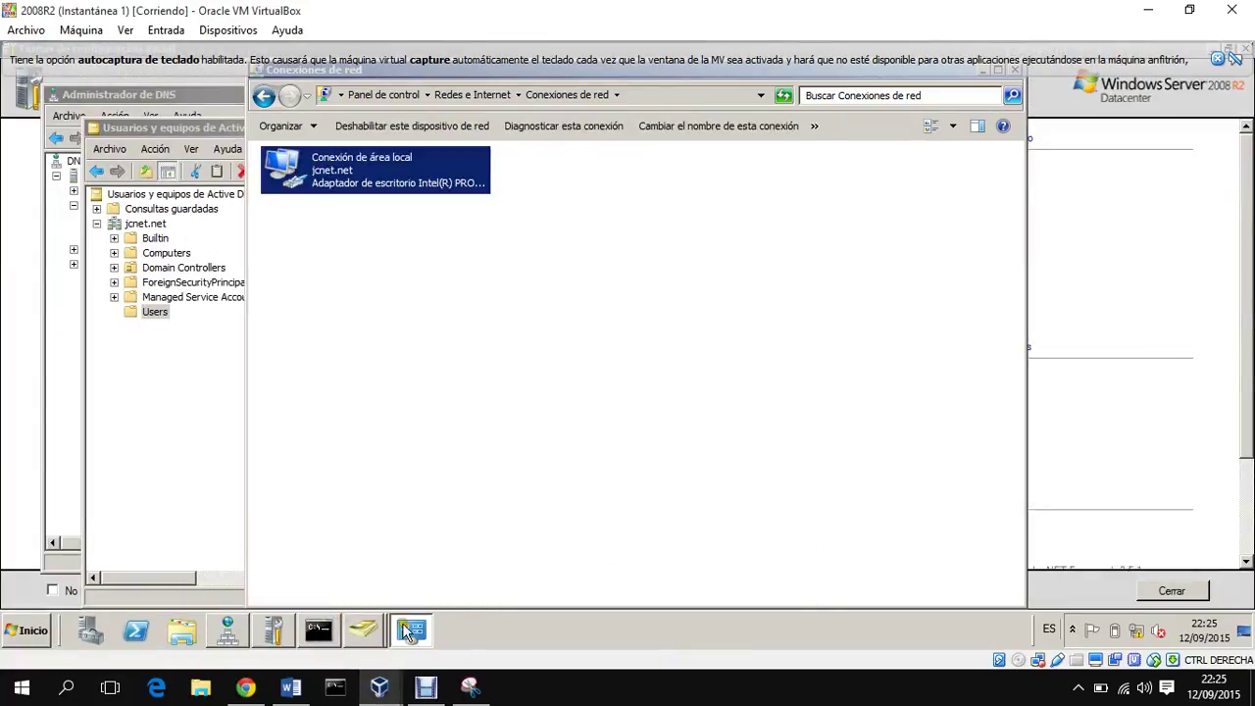
mouse_move(381, 686)
left_click(455, 577)
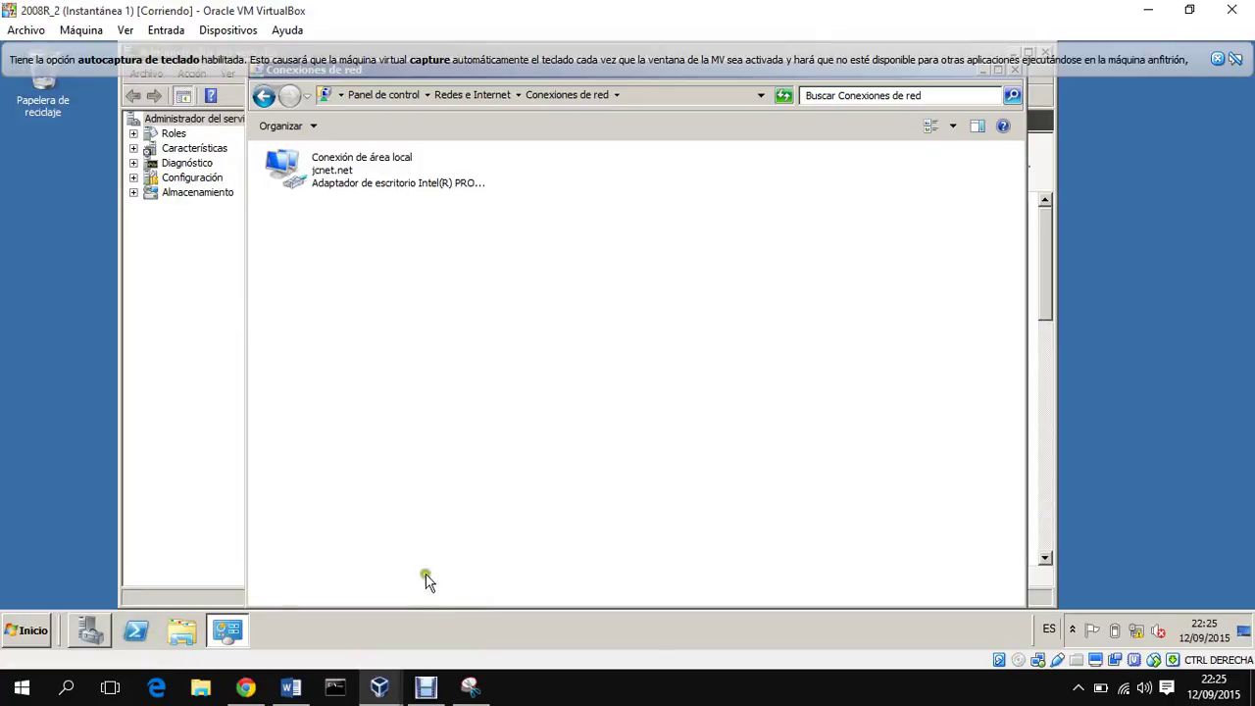
left_click(309, 588)
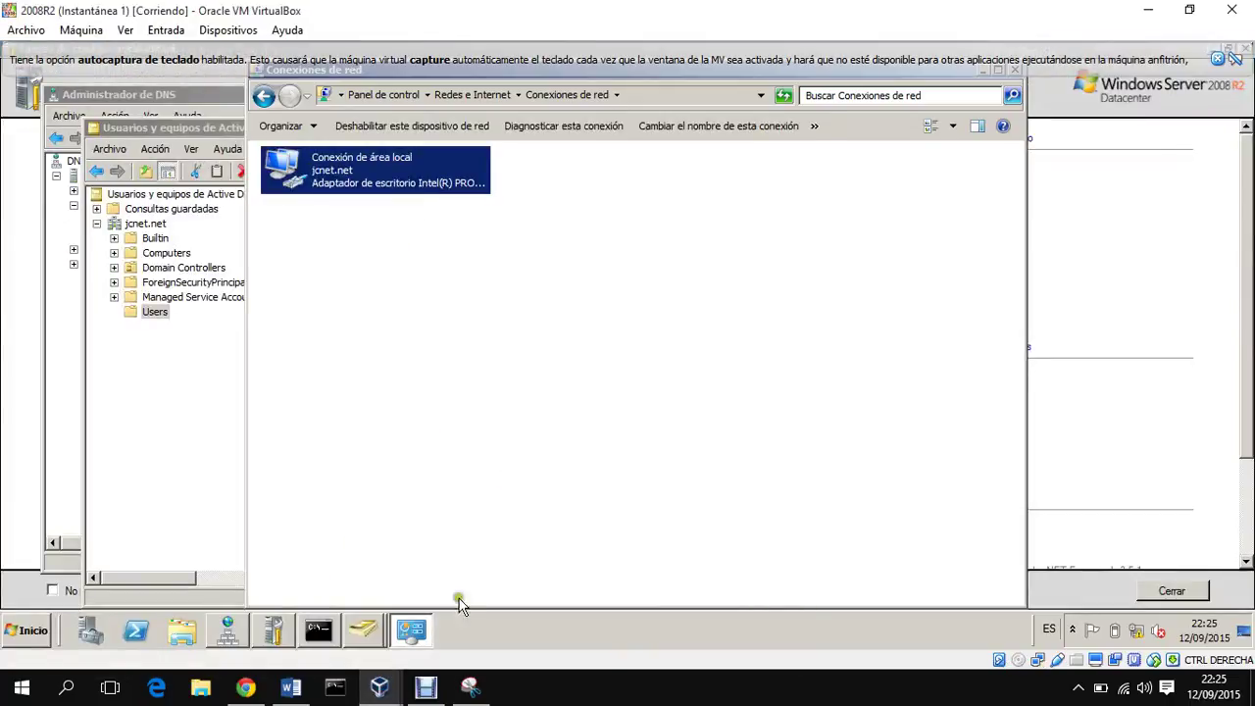
left_click(648, 615)
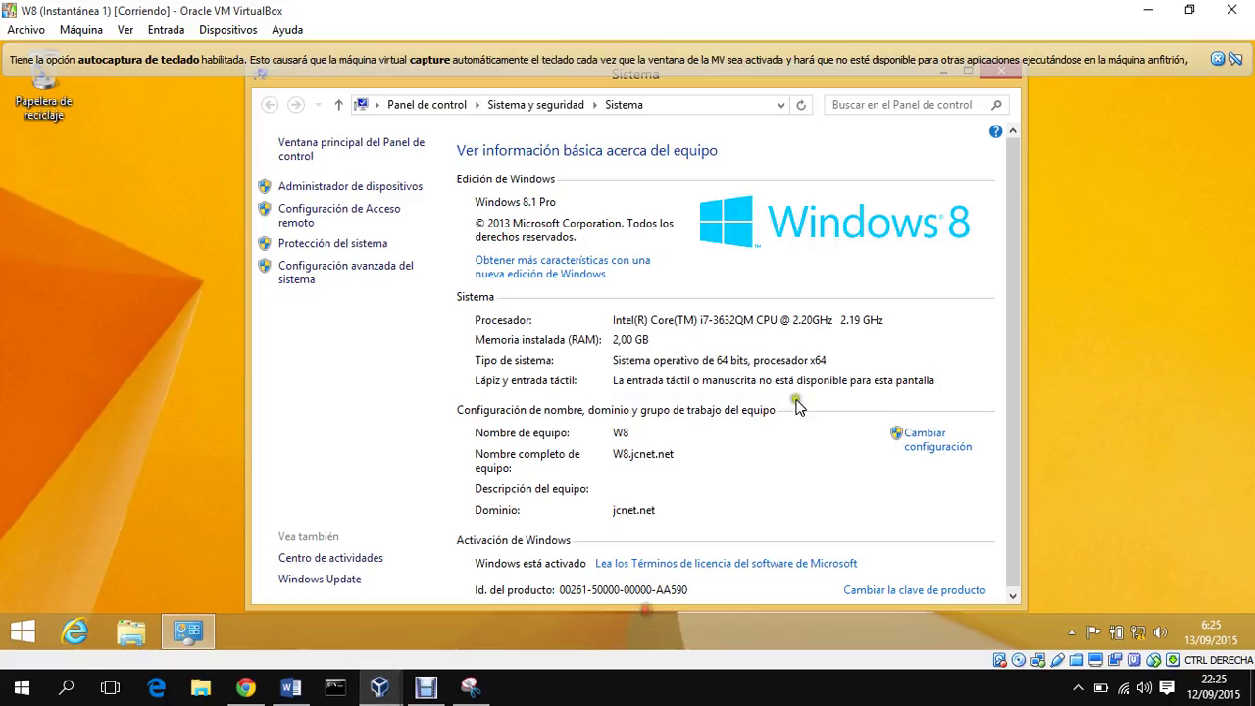
Step: Close the auto-capture notice and the Sistema window, then open the power options pane
left_click(1216, 59)
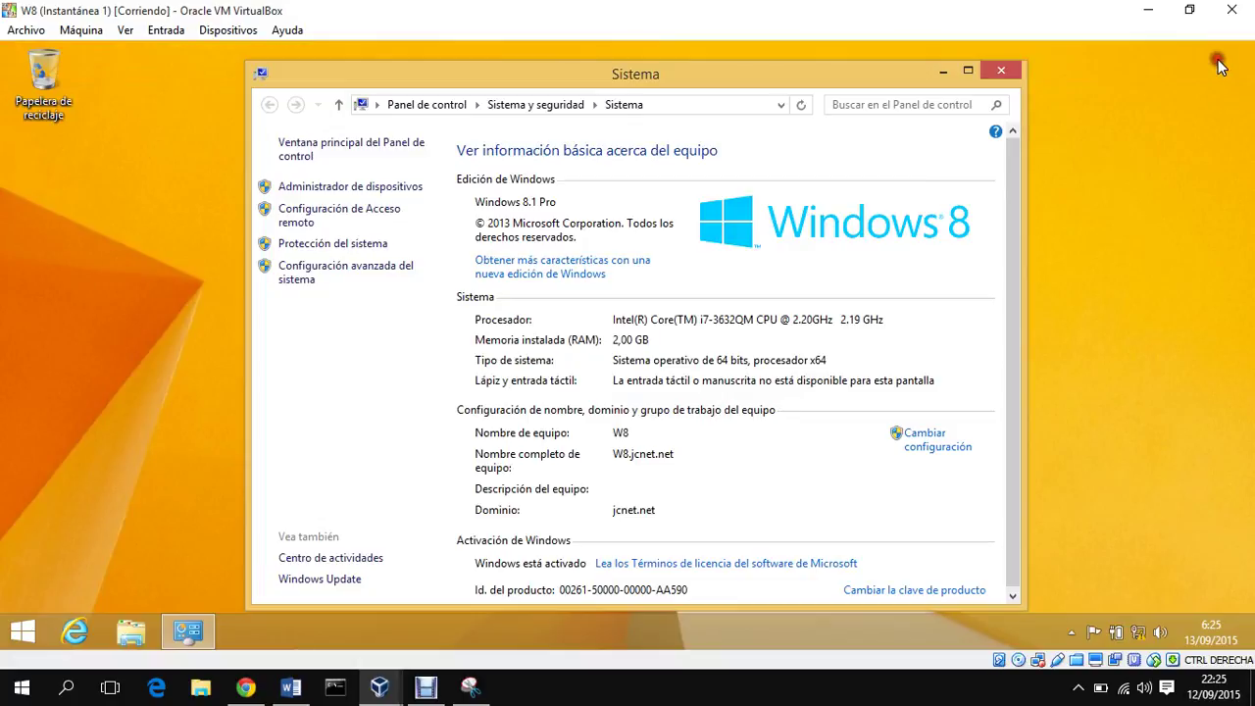
left_click(1017, 71)
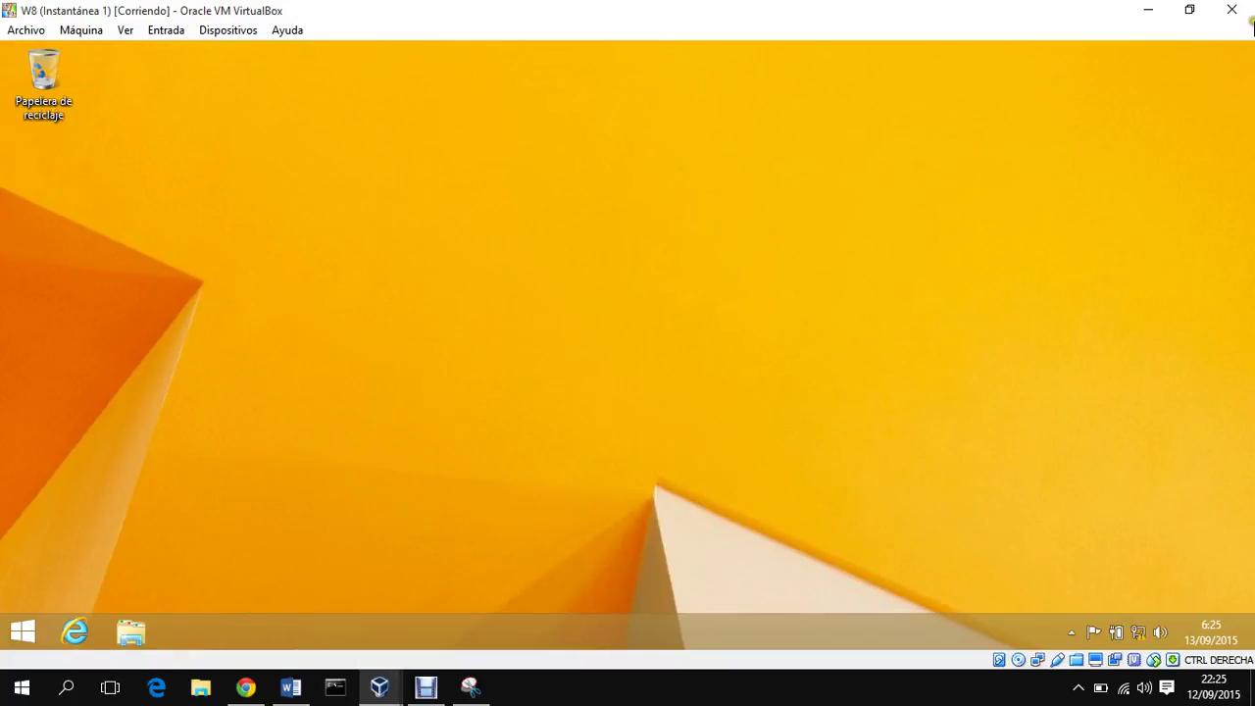
mouse_move(1252, 28)
left_click(1205, 518)
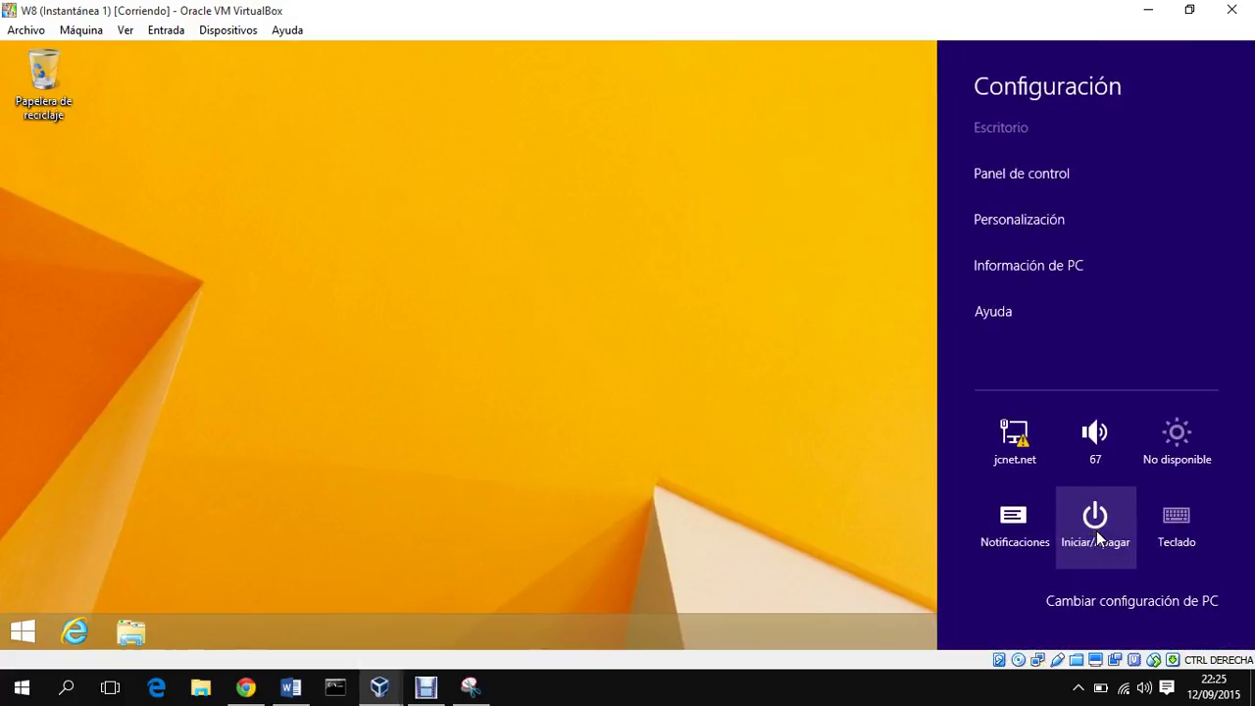
left_click(1098, 537)
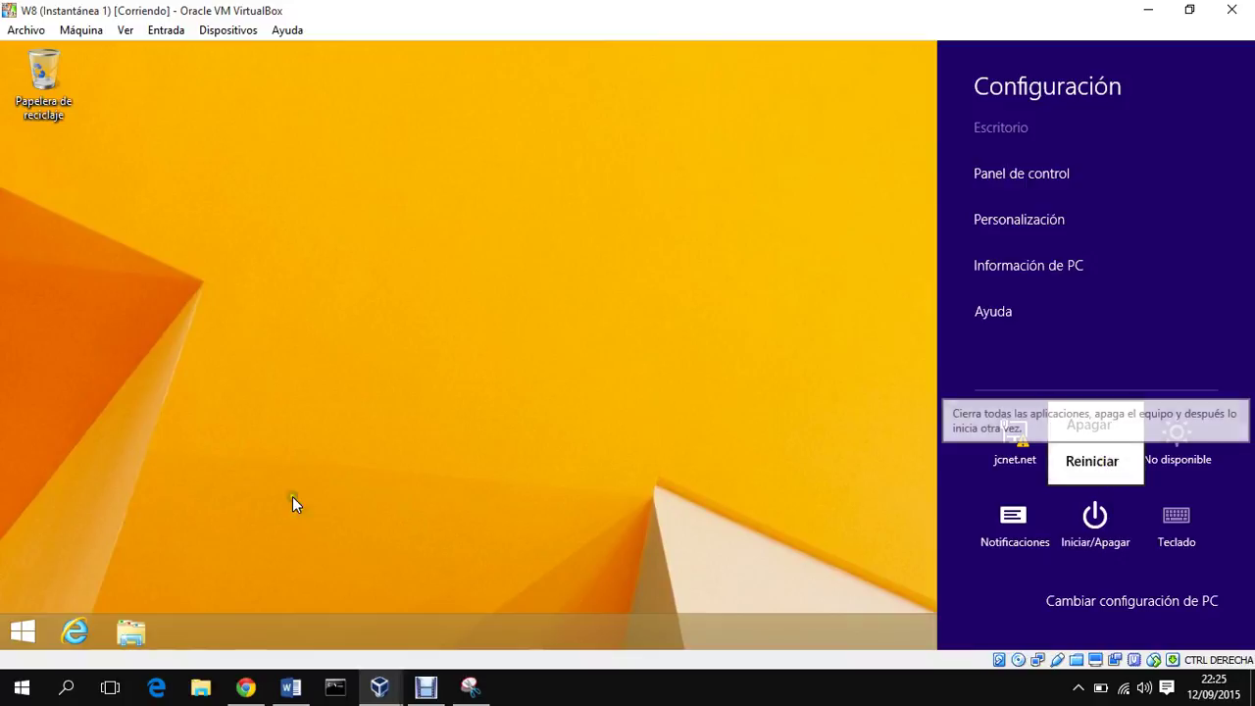
Step: Sign out of W8 via Win+X > Apagar o cerrar sesión and show the user list
right_click(21, 632)
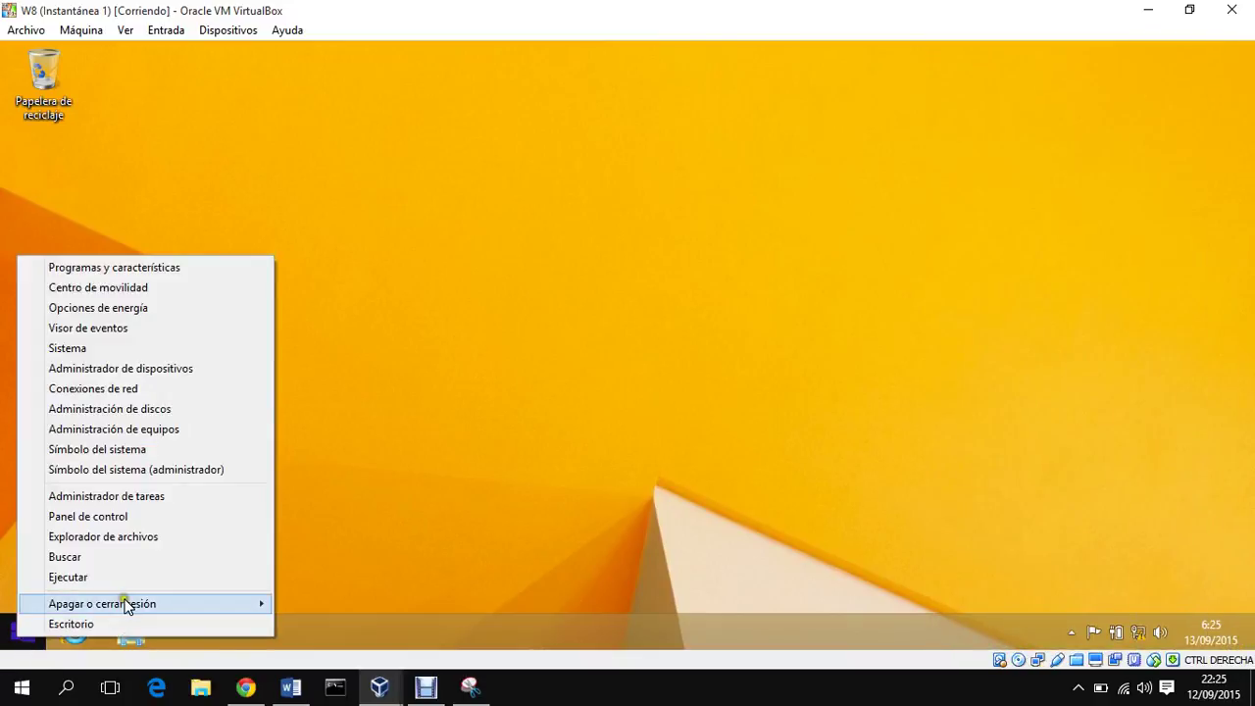
mouse_move(158, 600)
left_click(324, 565)
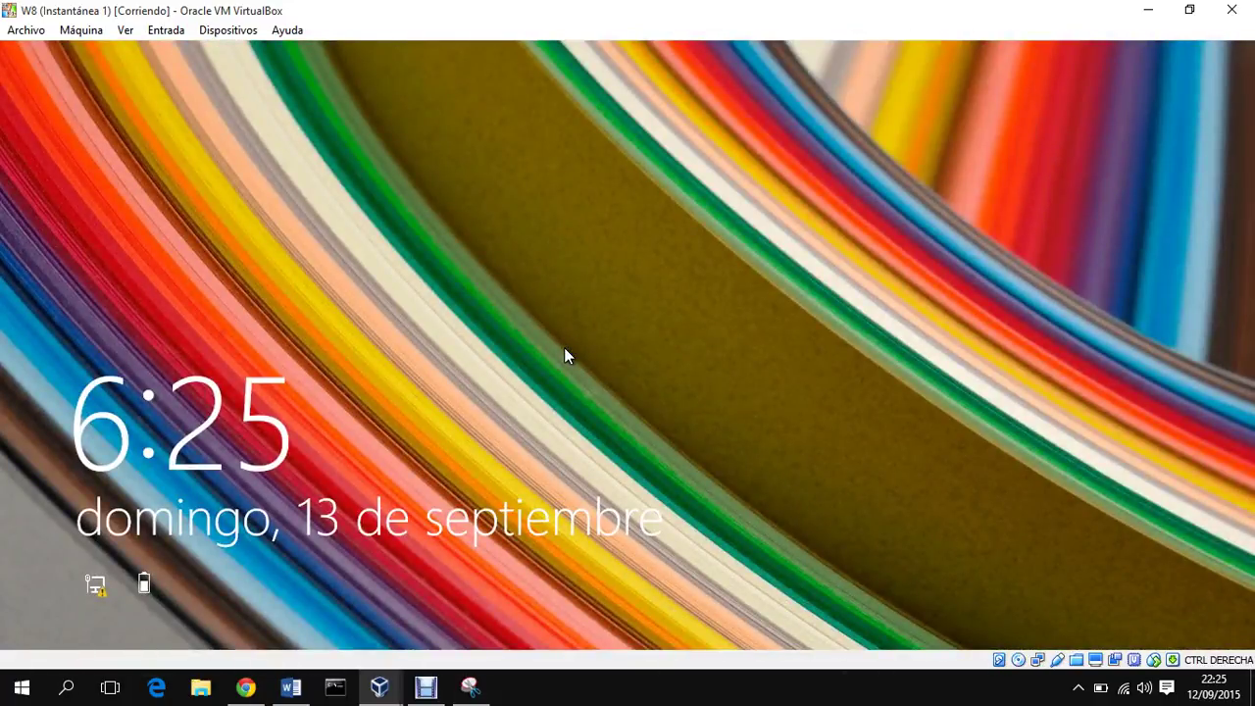
left_click(563, 347)
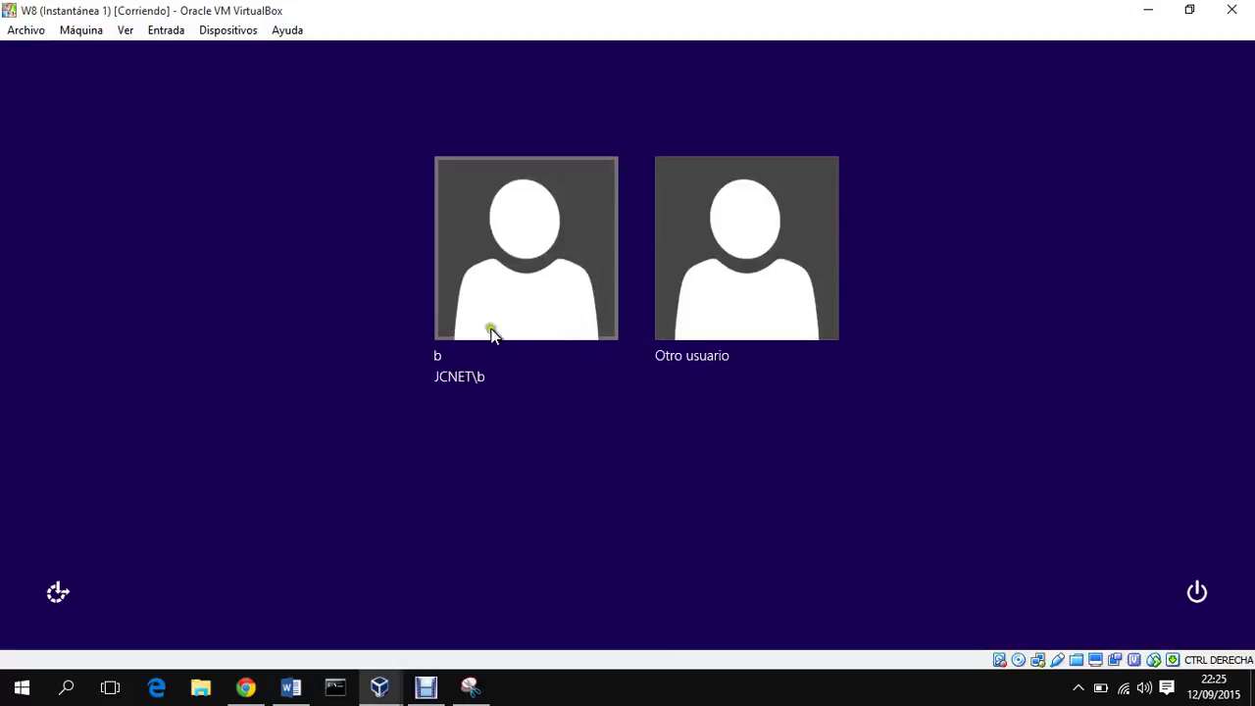
left_click(710, 296)
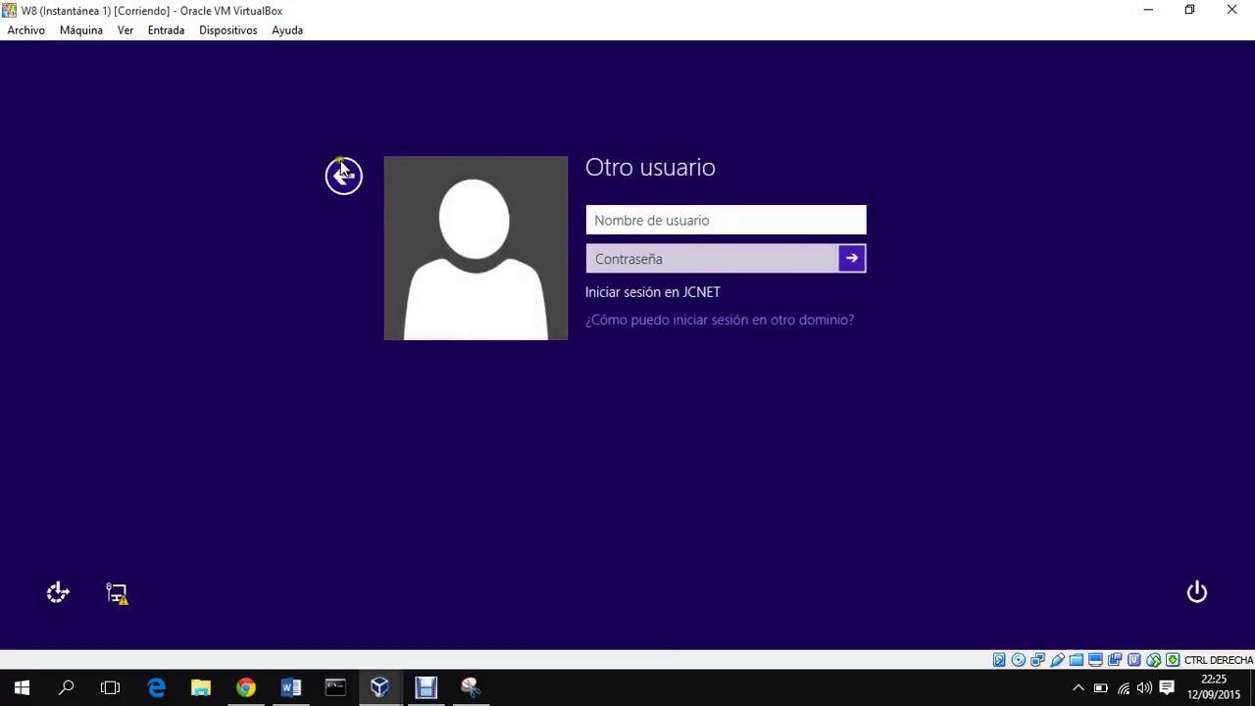
left_click(343, 173)
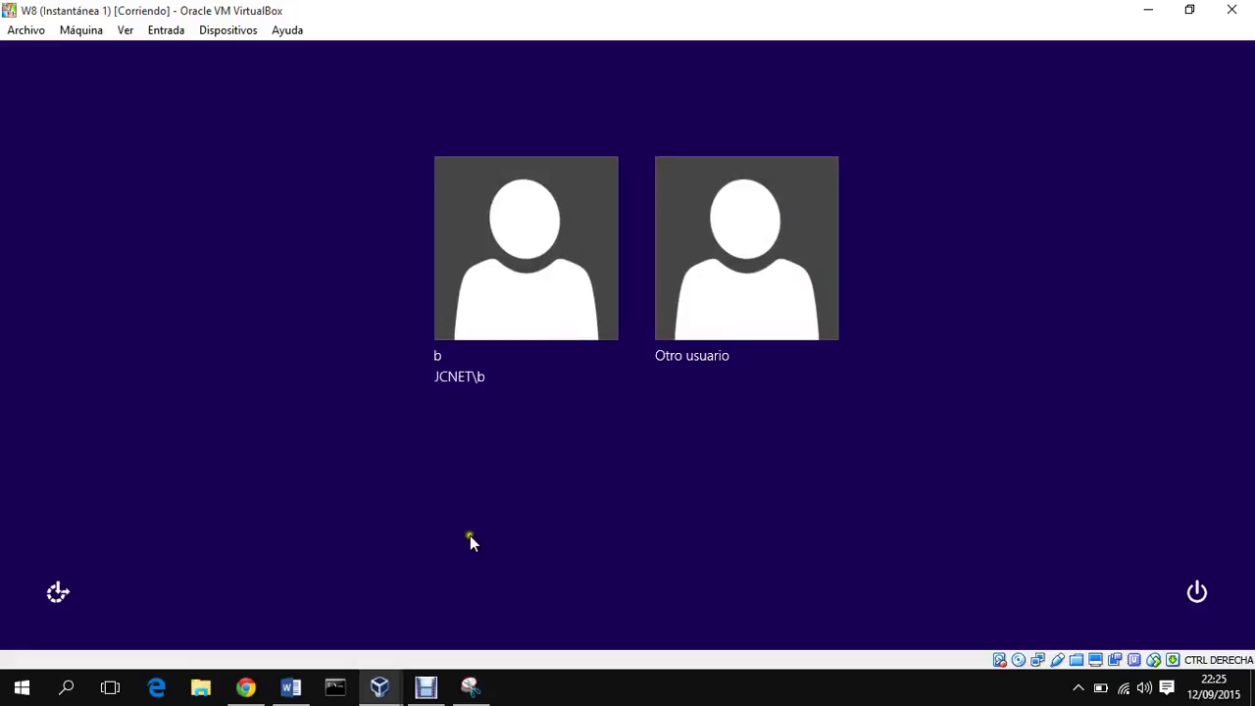
Step: On 2008R2, start a new user in the jcnet.net Users container of Active Directory
mouse_move(380, 683)
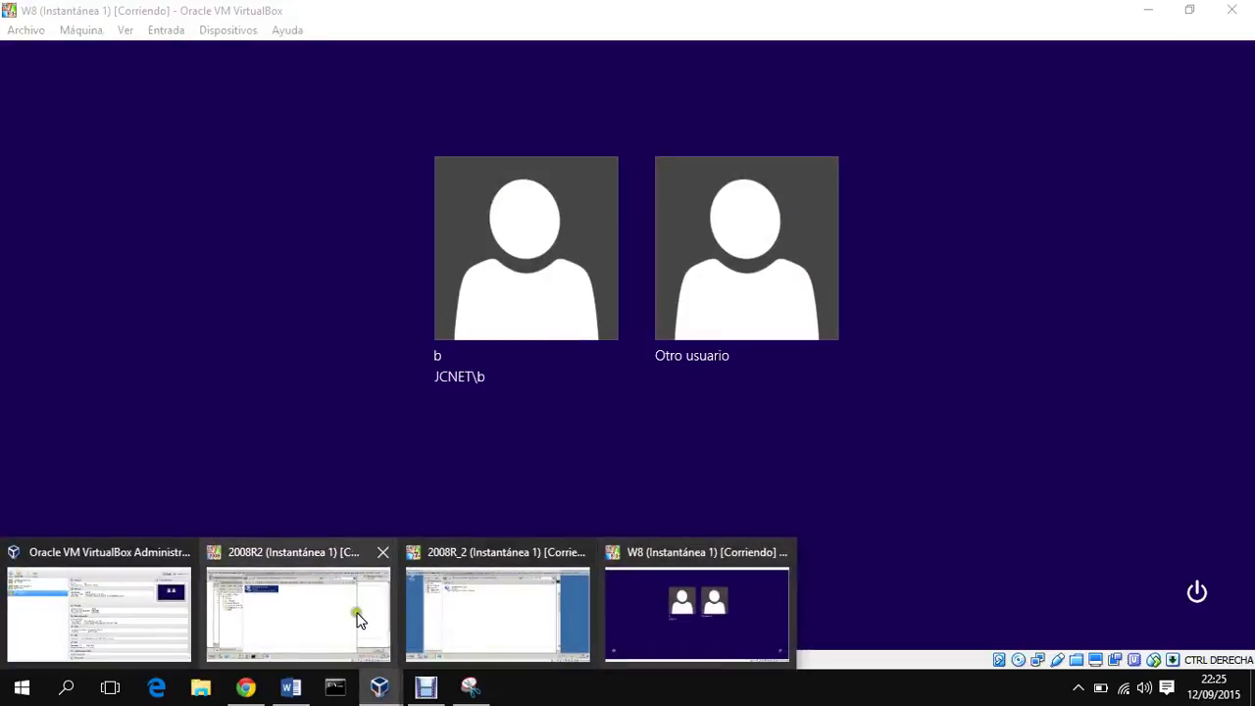
left_click(359, 616)
left_click(232, 348)
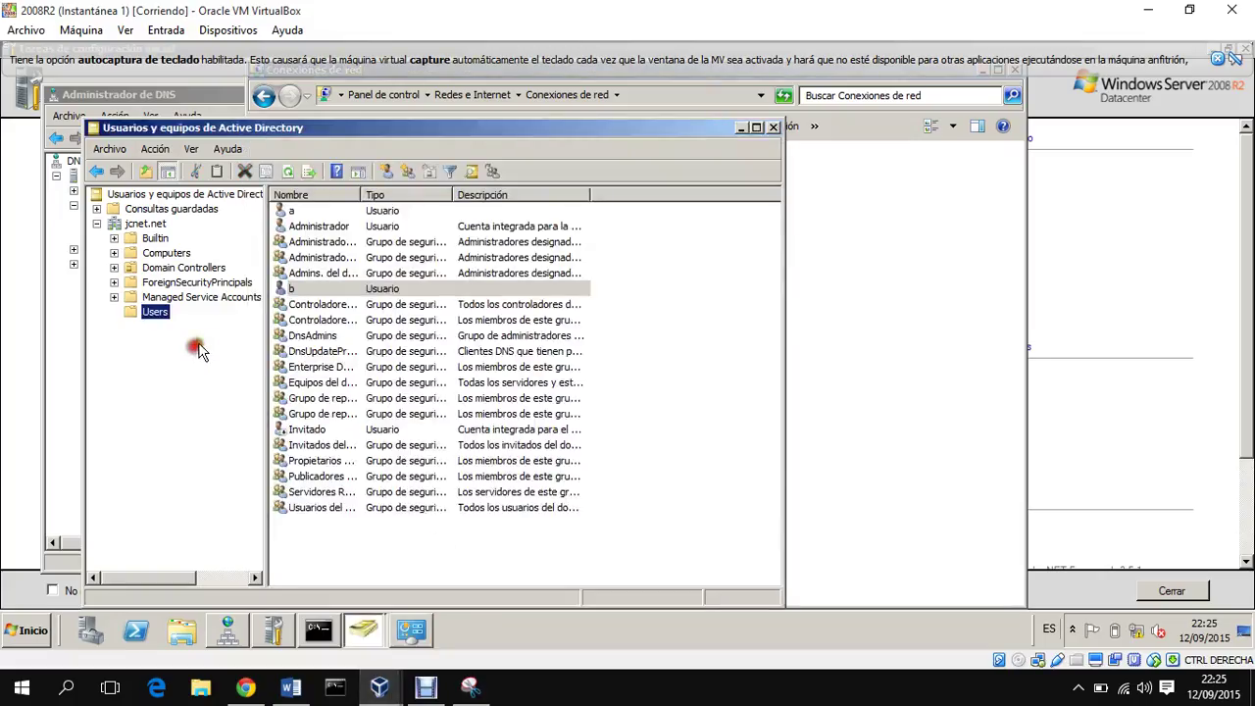
right_click(339, 546)
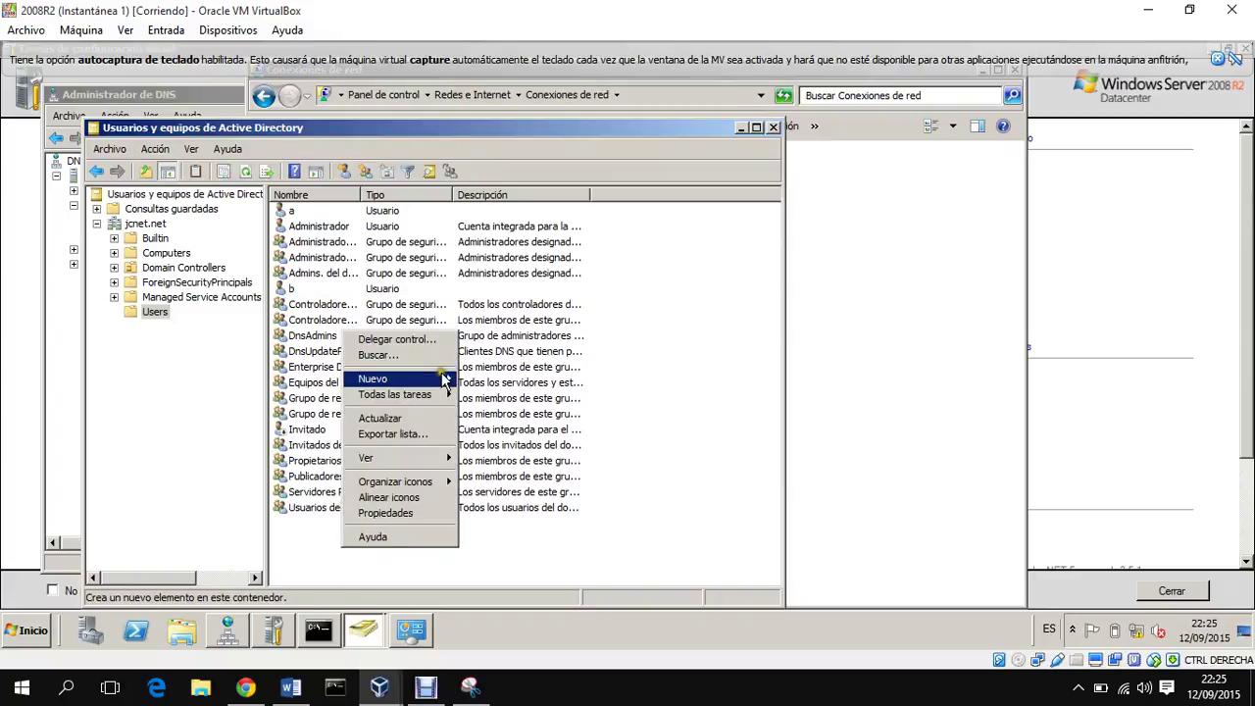
mouse_move(446, 378)
left_click(503, 488)
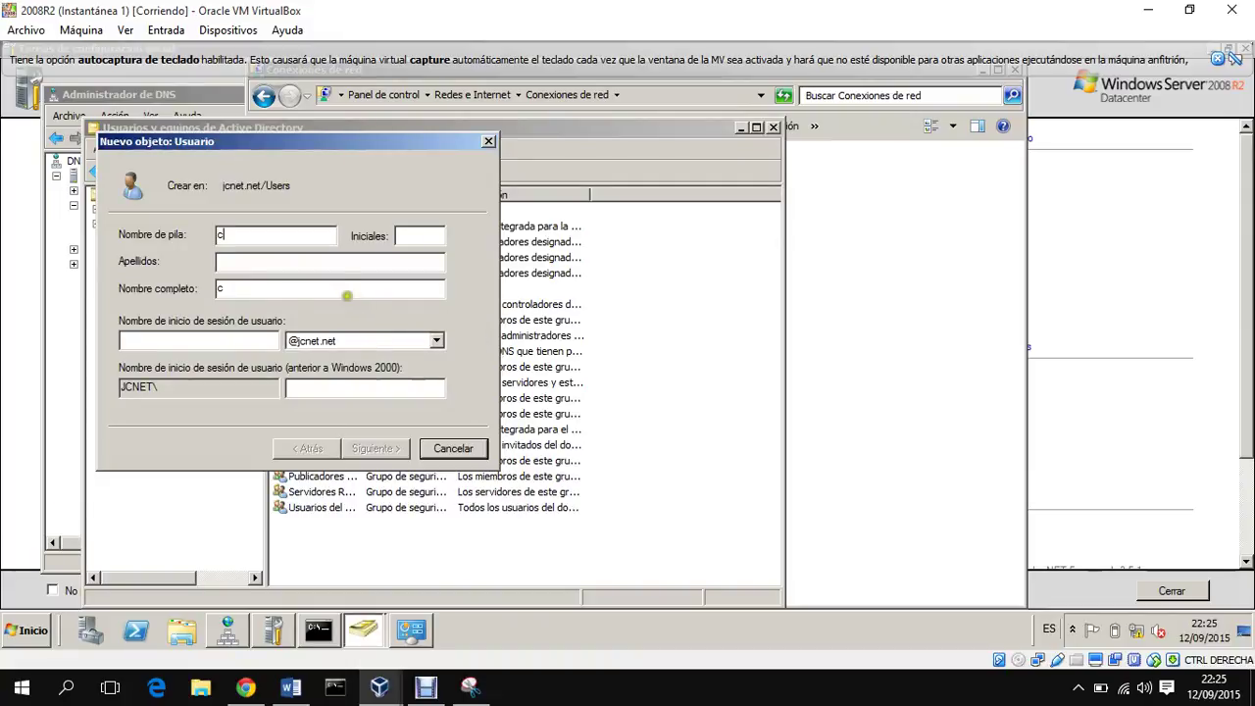
Step: Create user c with a non-changeable, never-expiring password and no change required at logon
left_click(243, 343)
type("c")
left_click(368, 446)
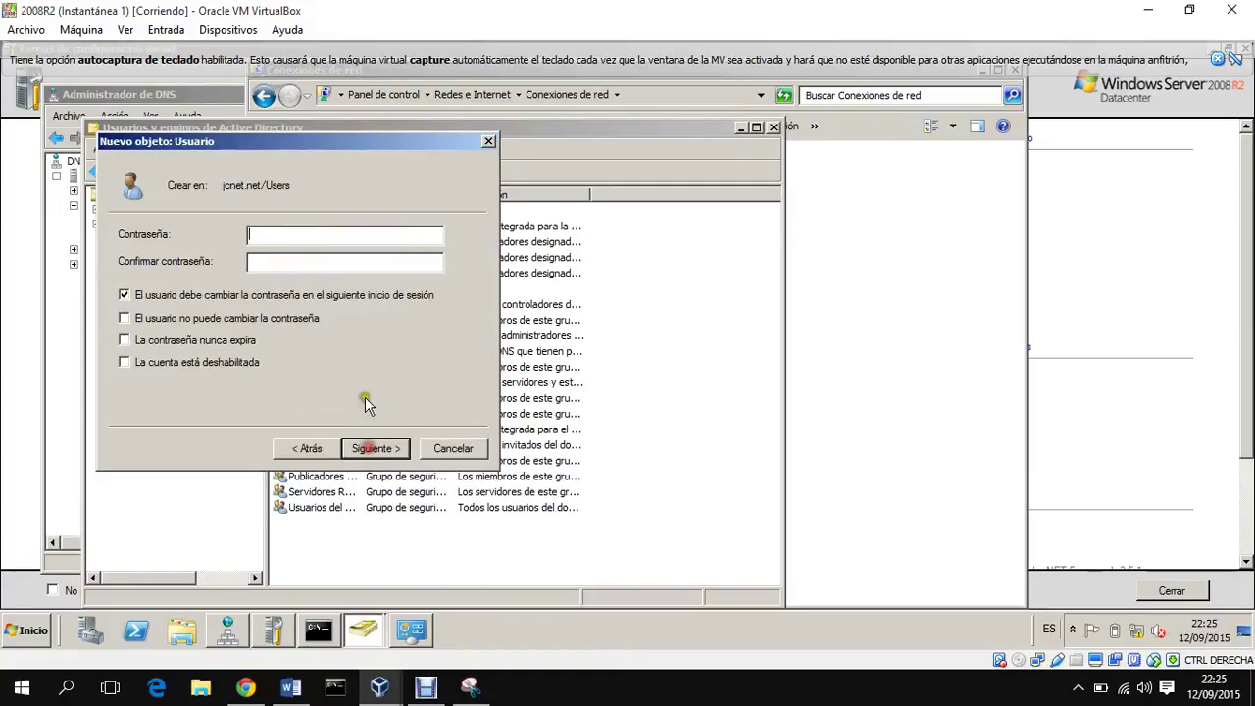
left_click(257, 295)
left_click(241, 319)
left_click(235, 343)
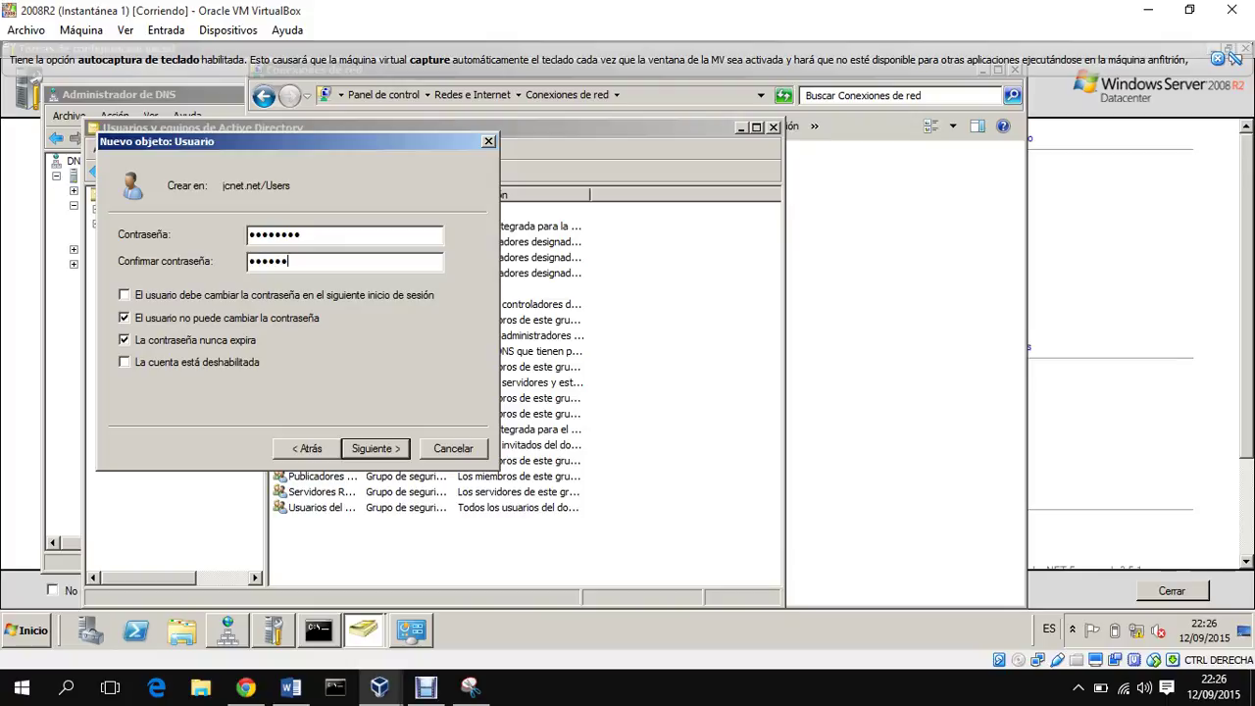
key("Return")
key("Return")
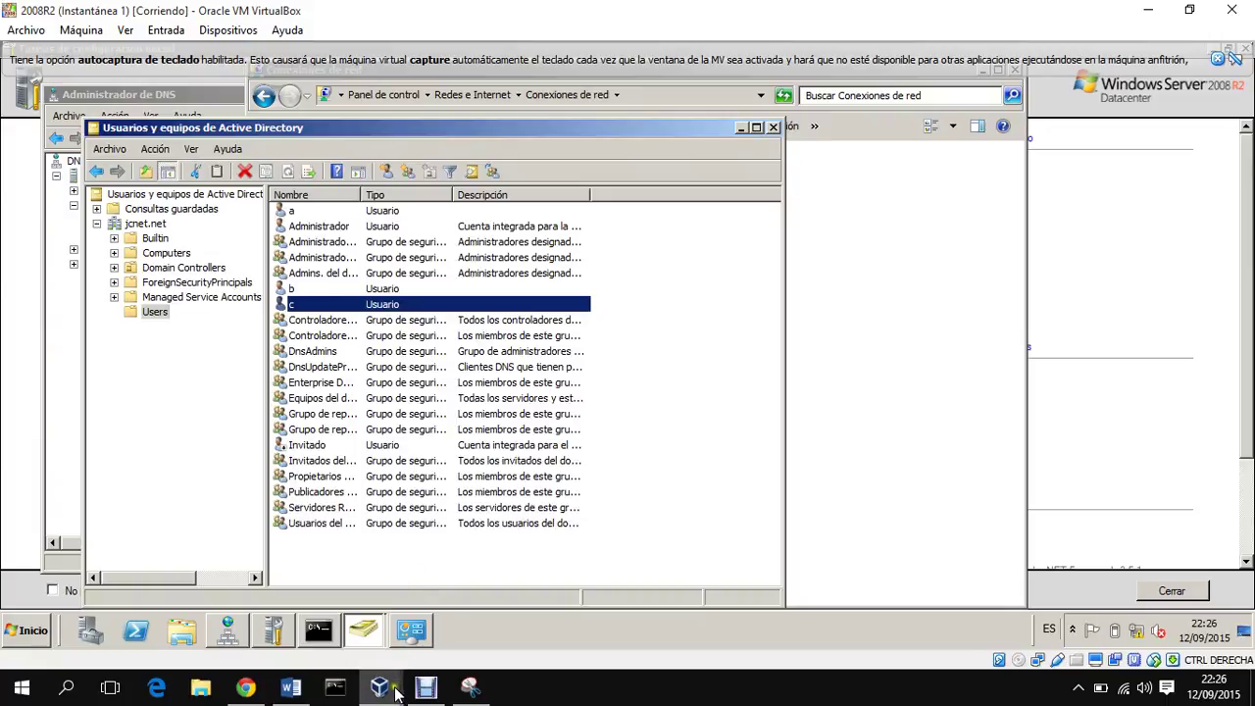
Step: On 2008R_2, open Usuarios y equipos de Active Directory and select the replicated user c
mouse_move(387, 686)
left_click(473, 635)
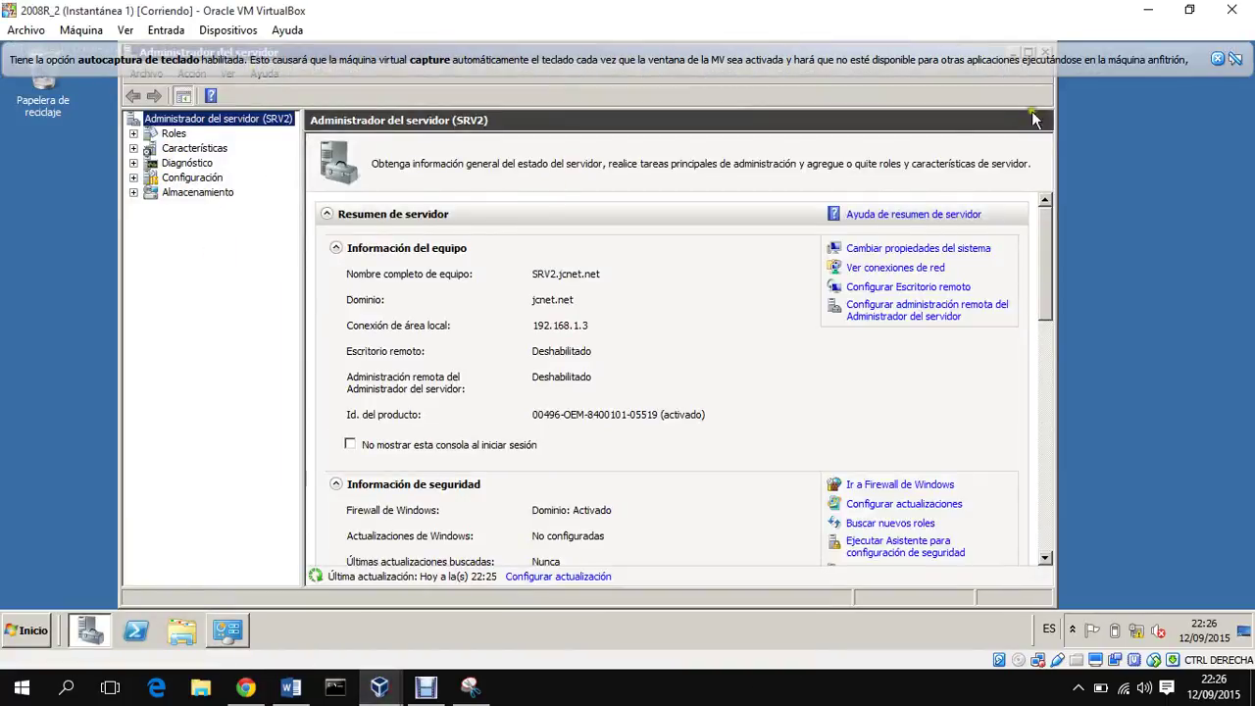
left_click(1217, 59)
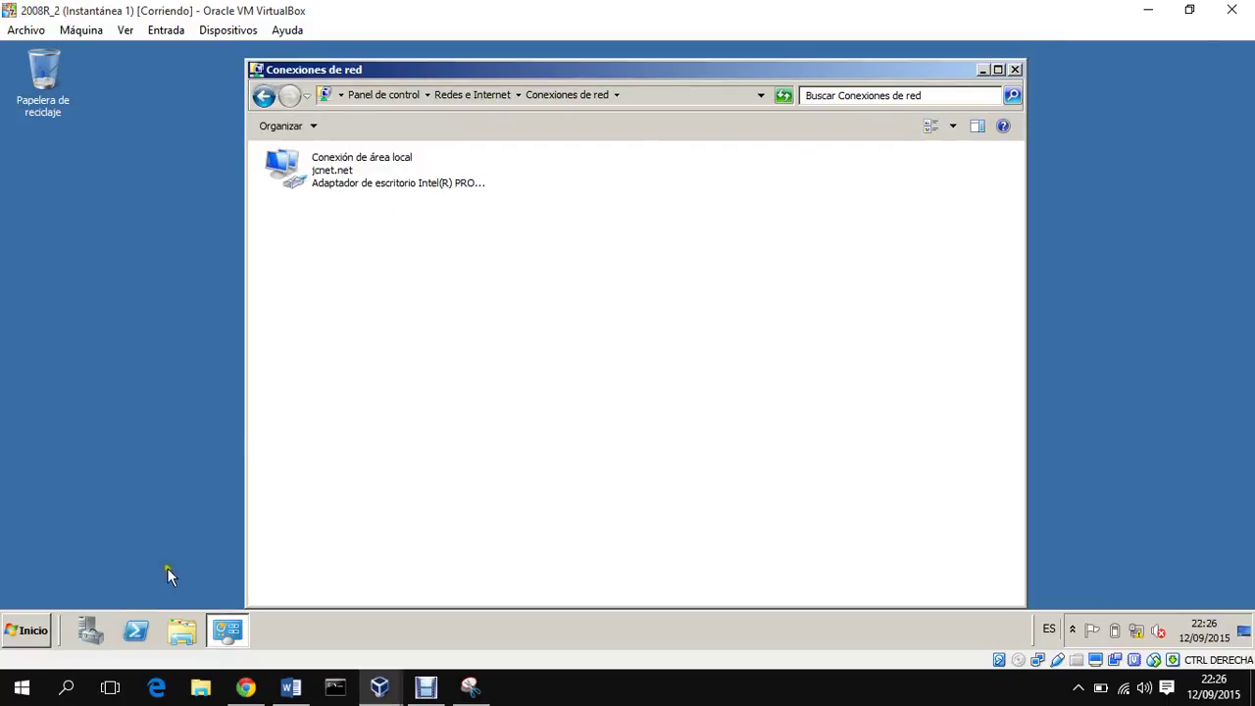
left_click(34, 630)
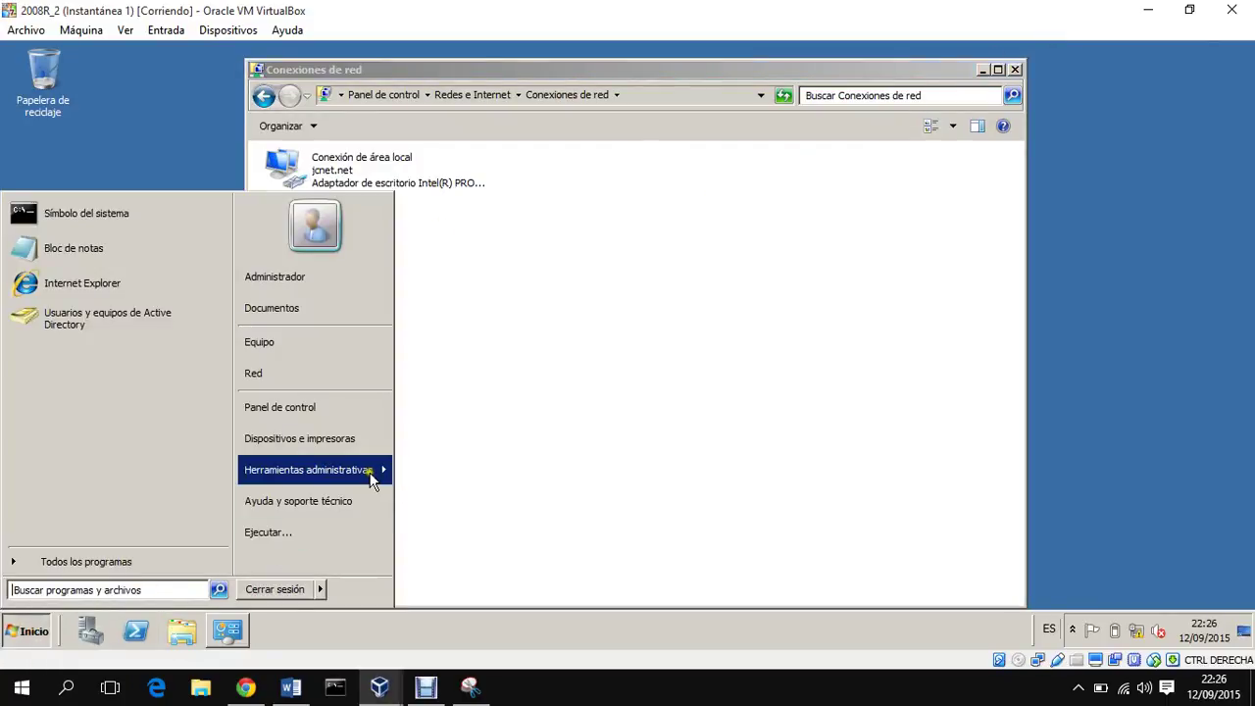
mouse_move(372, 477)
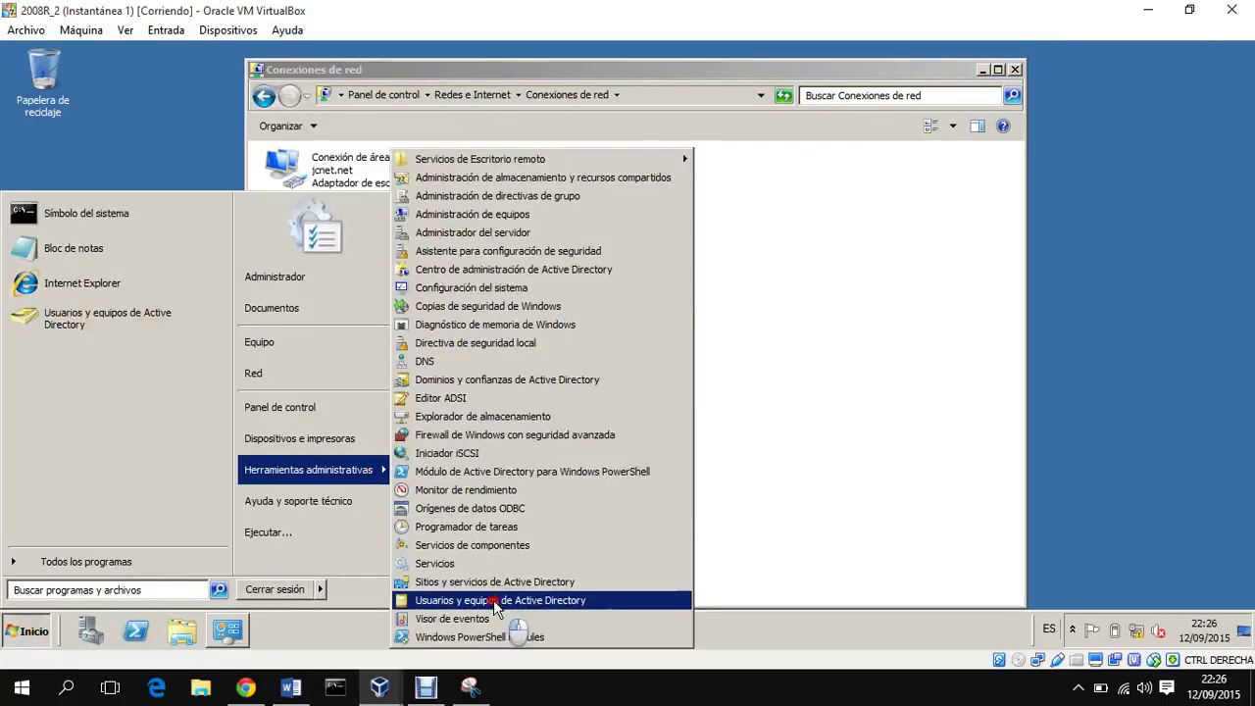
left_click(497, 602)
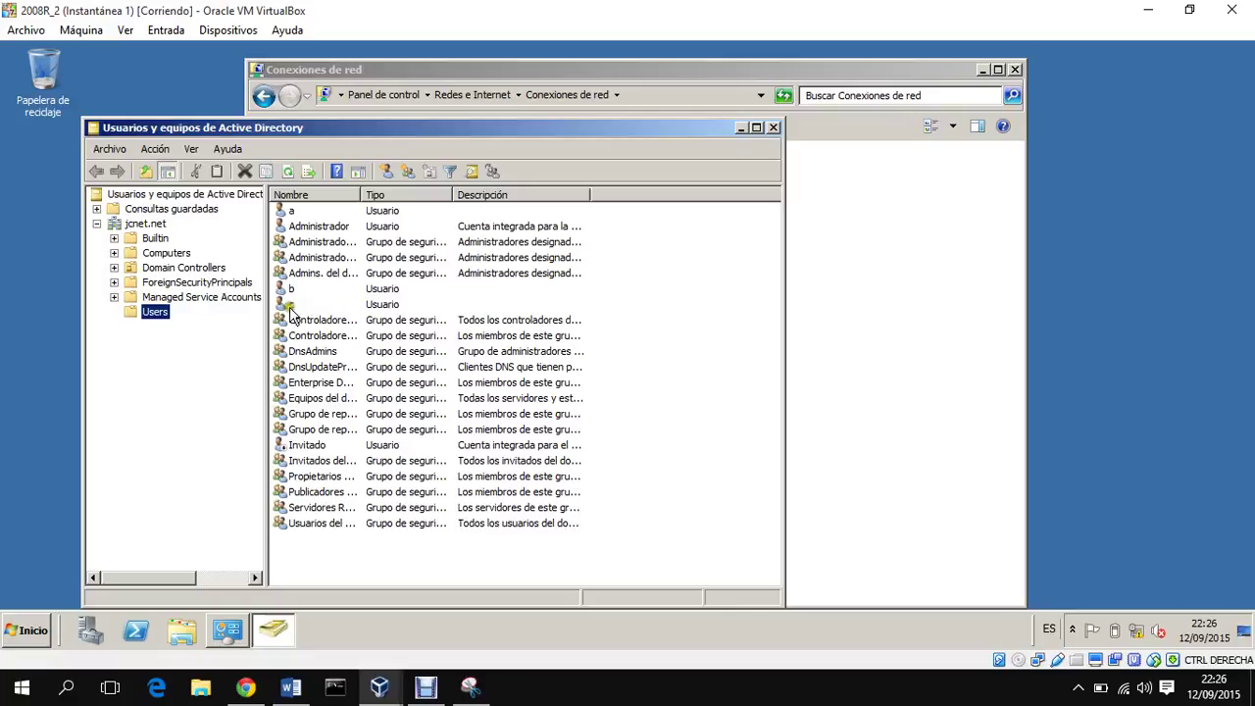
left_click(297, 305)
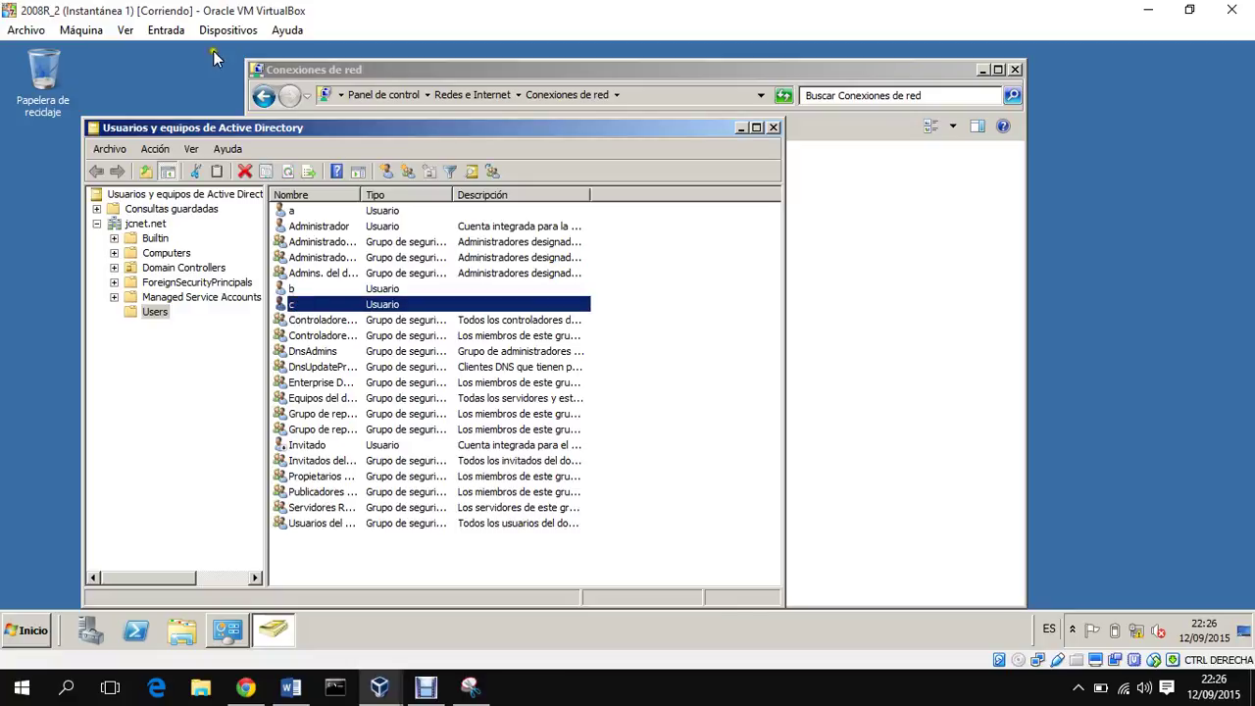
Step: Snap the 2008R2 and 2008R_2 windows side by side, minimizing W8 and the manager
left_click_drag(269, 19, 1252, 20)
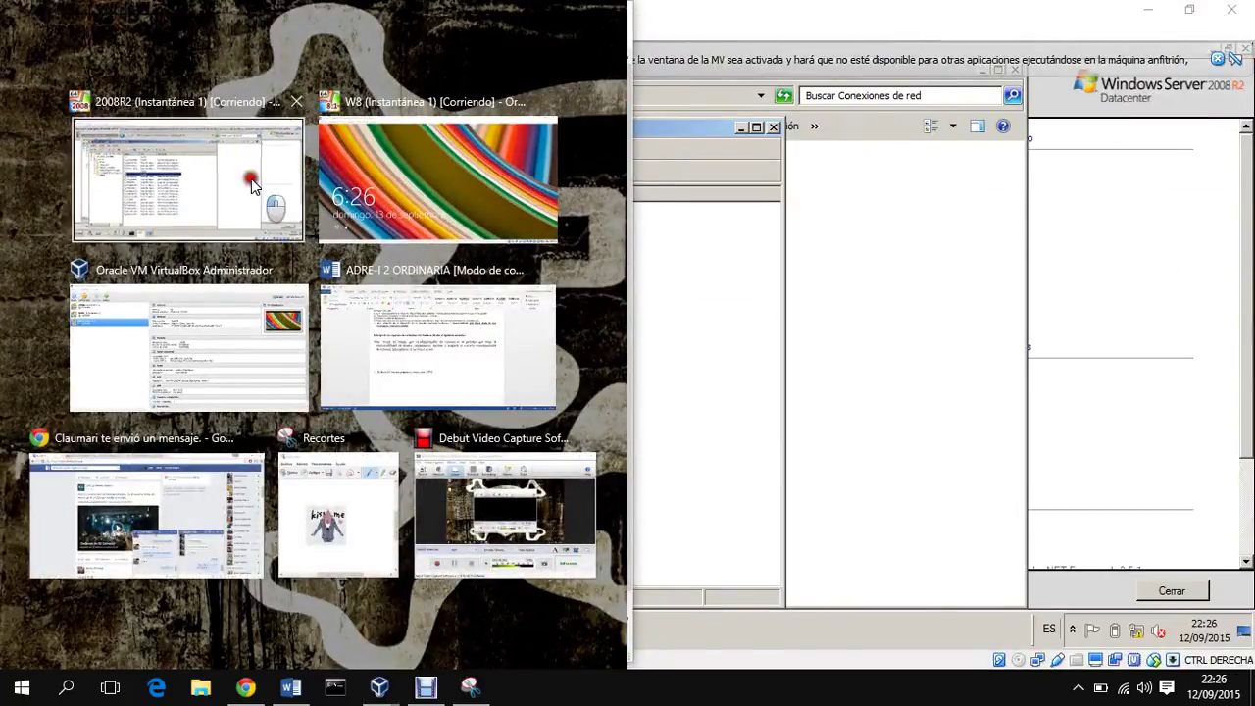
left_click(187, 176)
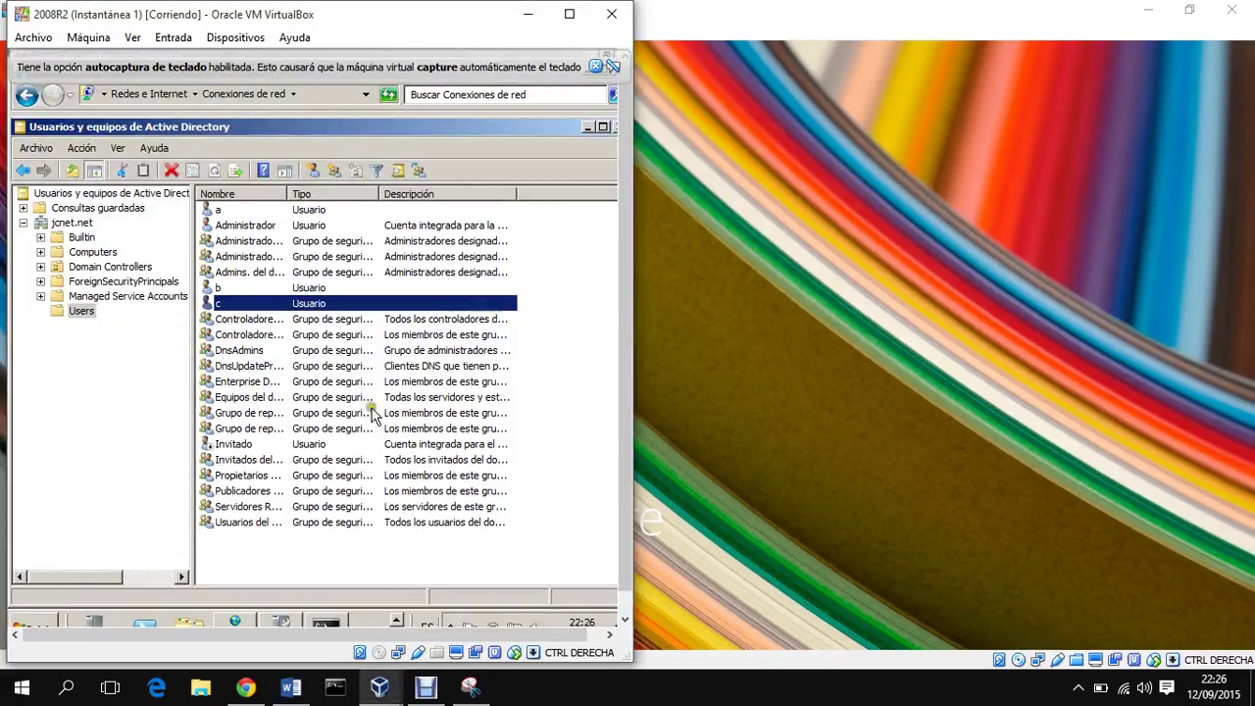
left_click_drag(475, 15, 1157, 76)
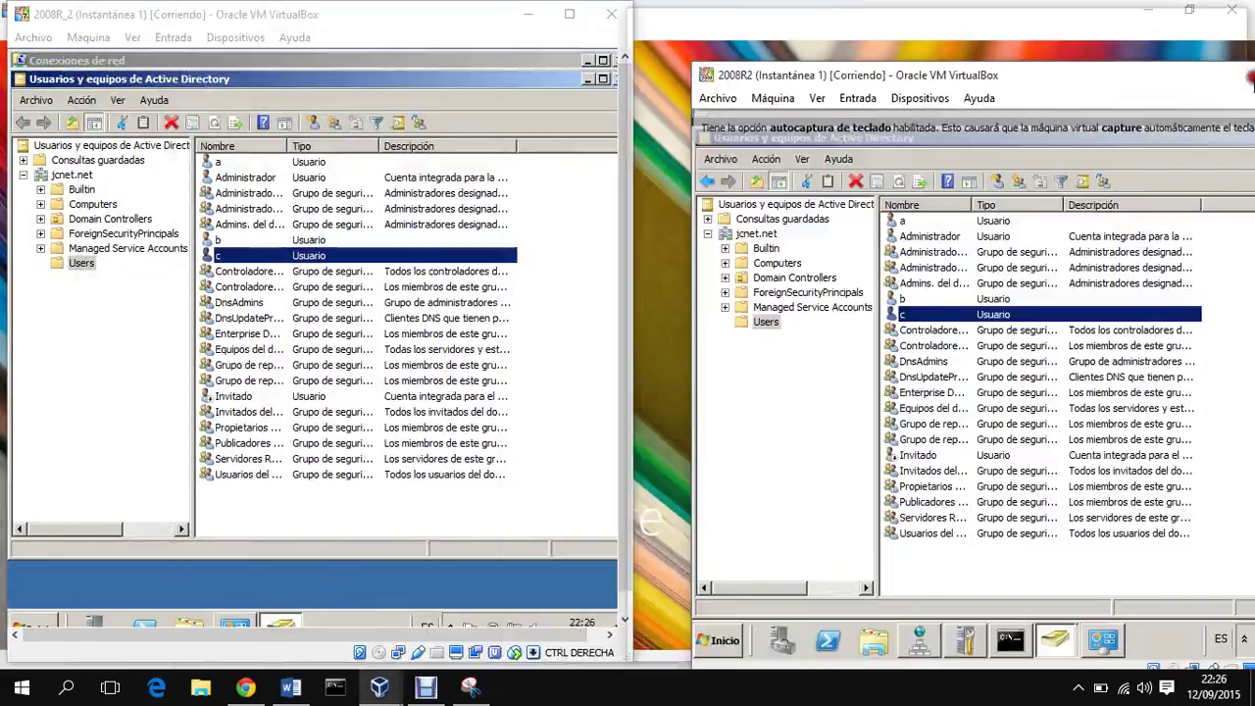
left_click_drag(1251, 80, 1253, 80)
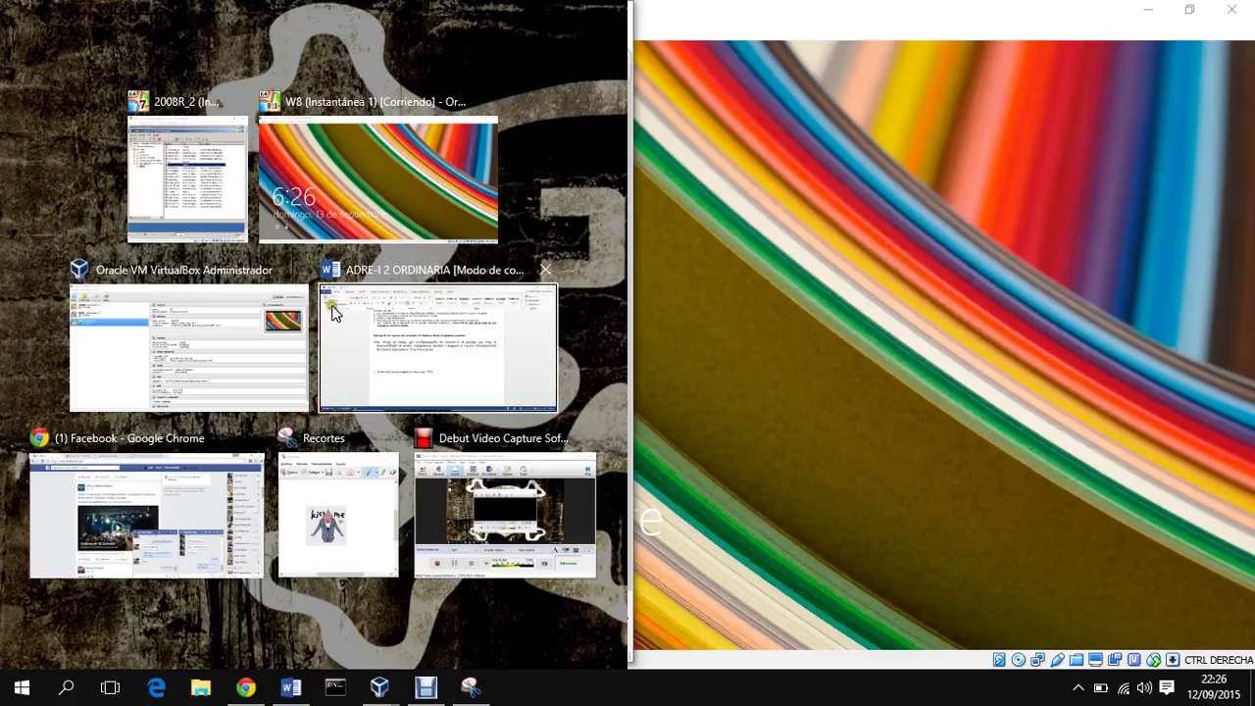
left_click(219, 206)
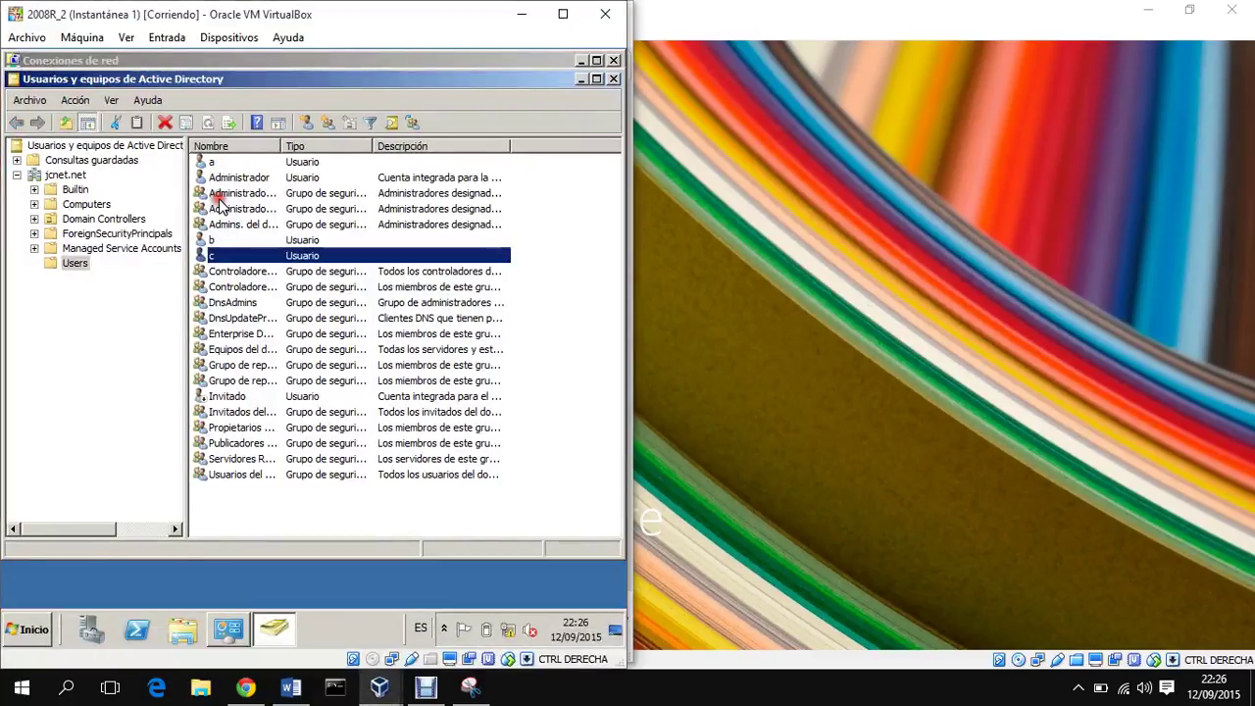
left_click(813, 17)
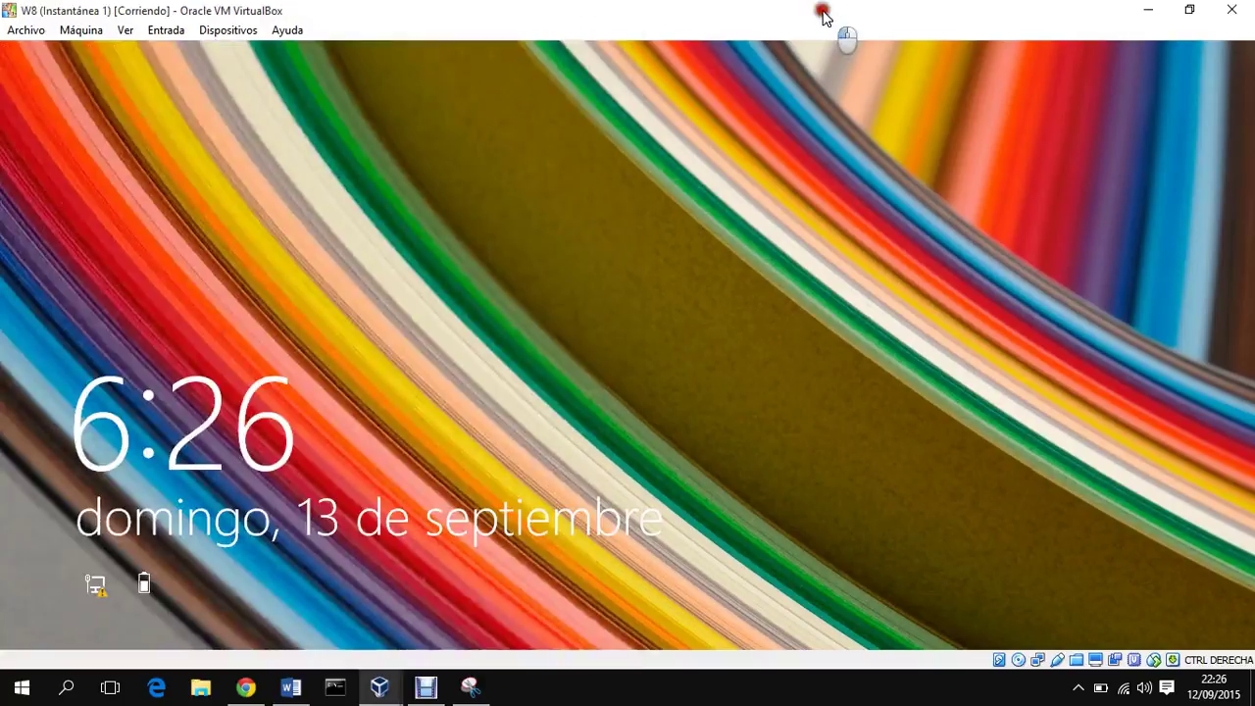
left_click(1151, 12)
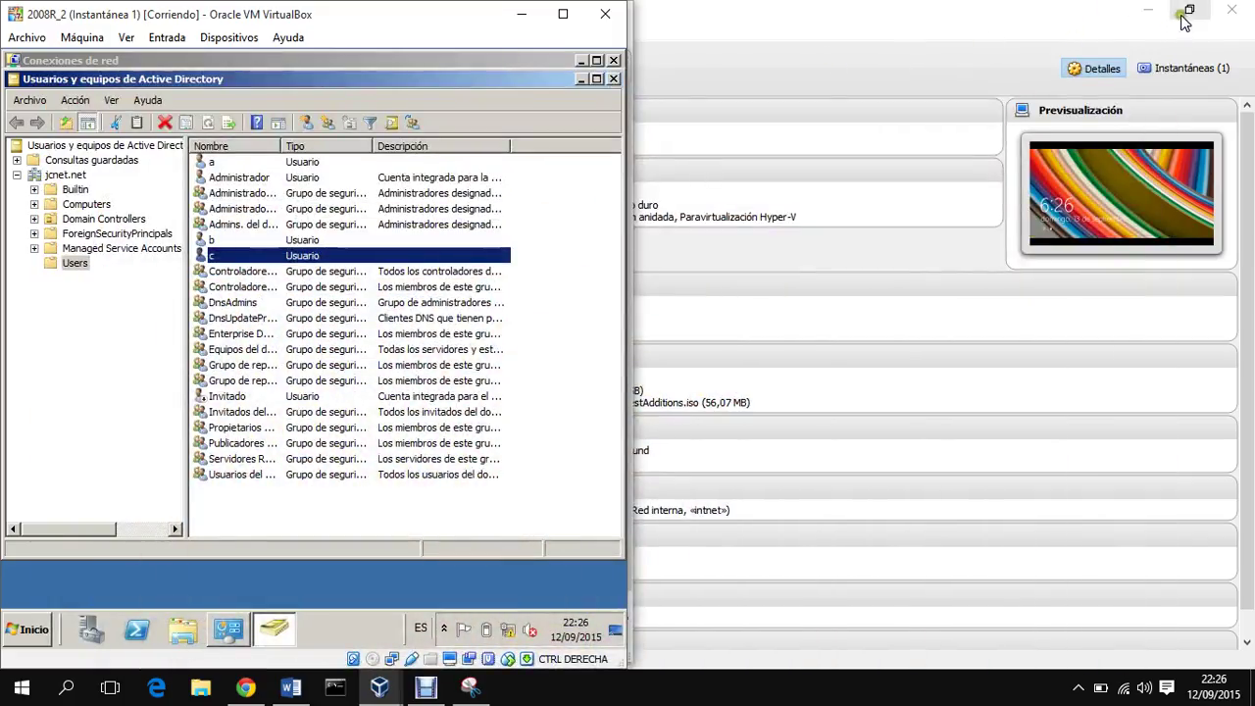
left_click(1150, 16)
left_click_drag(588, 19, 1238, 37)
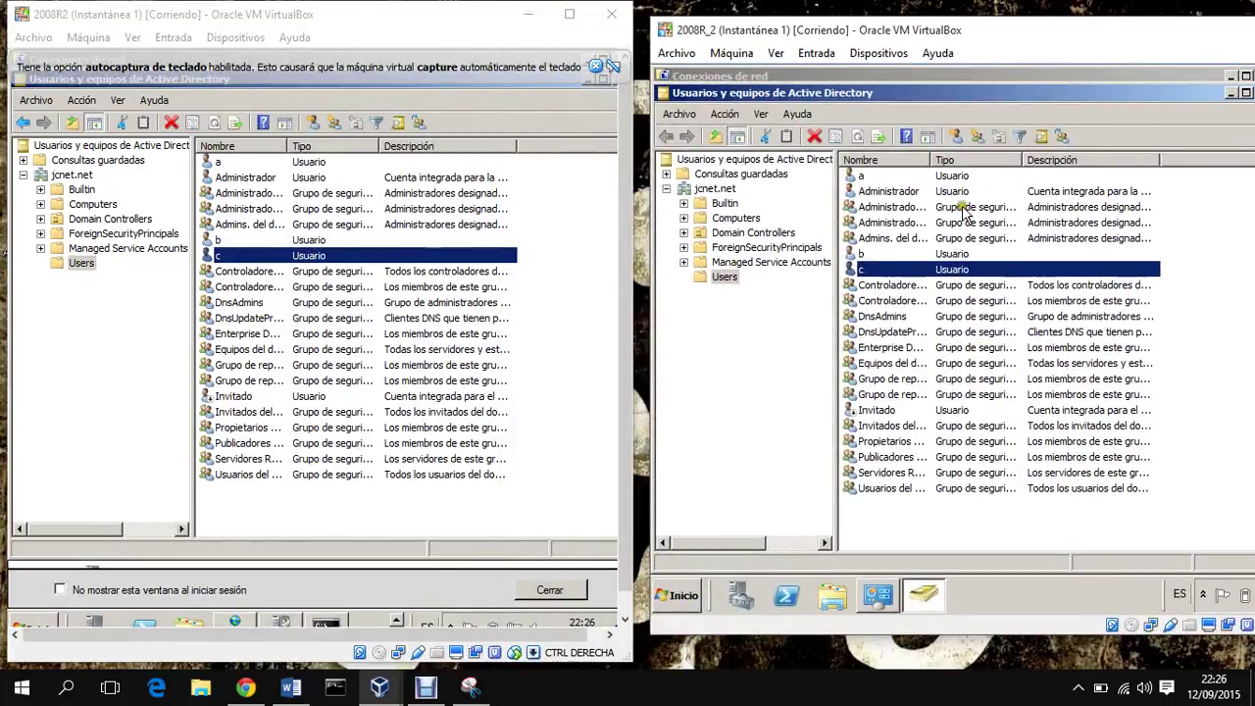
Step: Switch focus between the two server consoles and bring up the VirtualBox window list
left_click(222, 259)
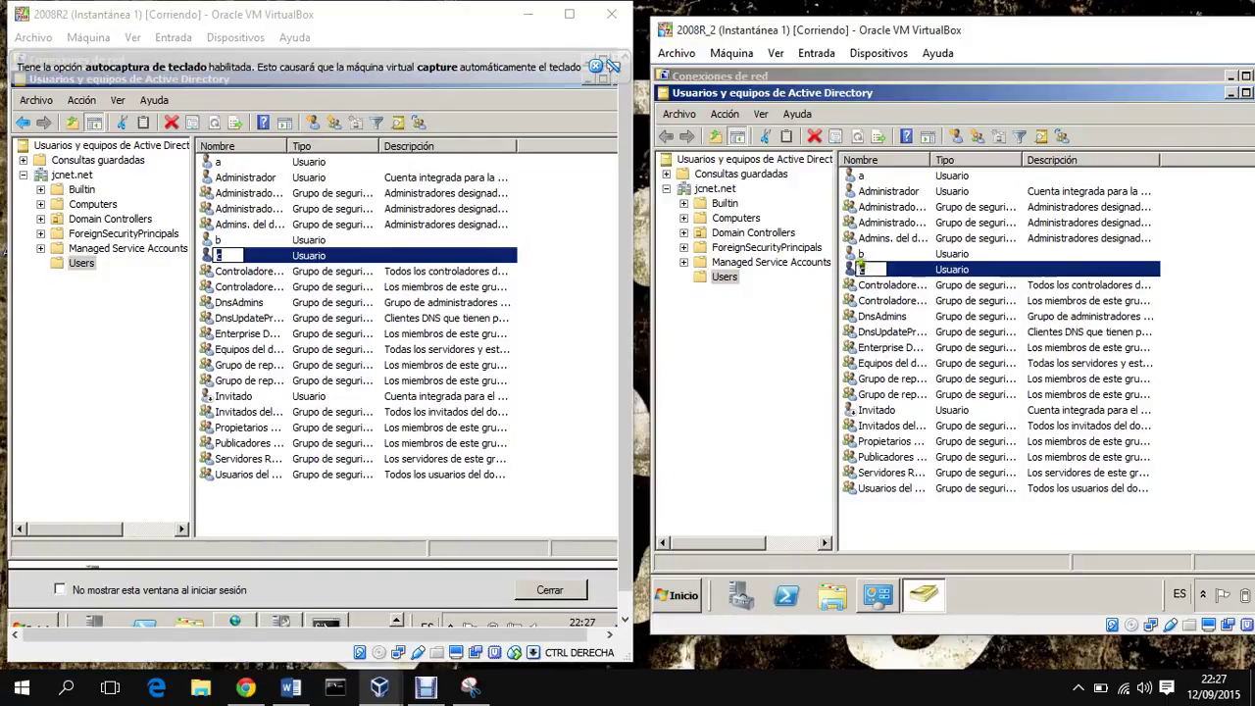
left_click(453, 261)
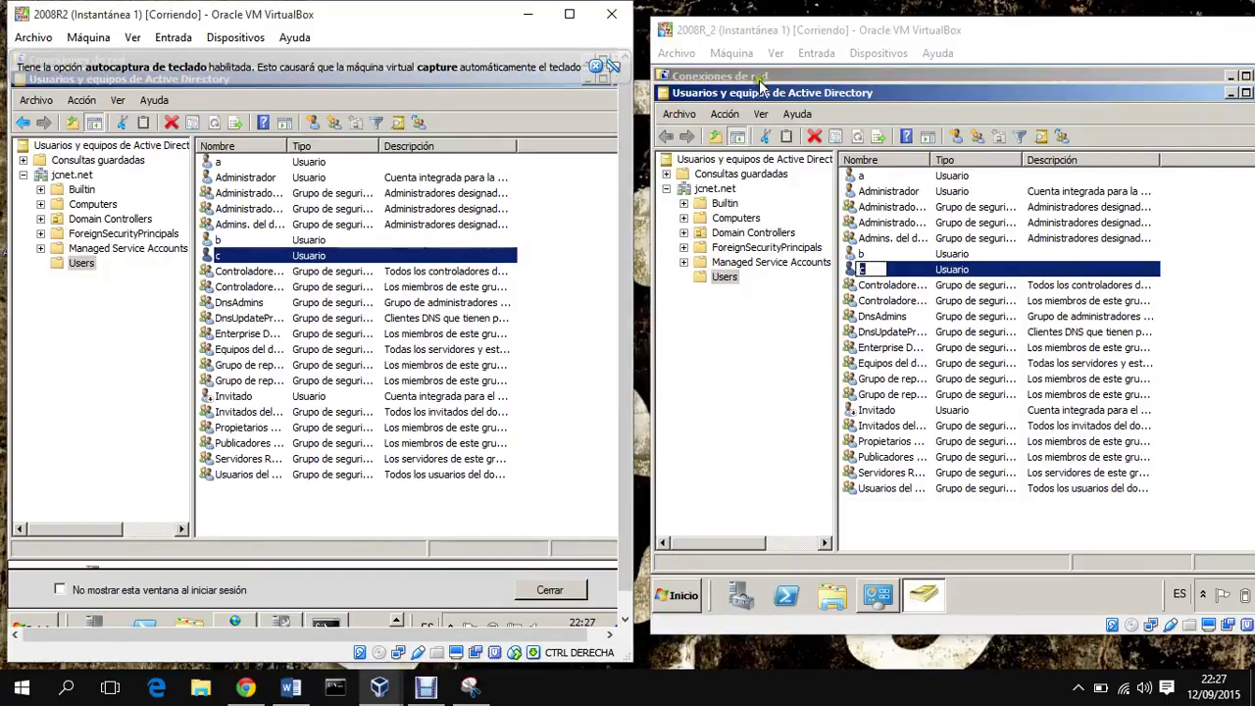
left_click(725, 29)
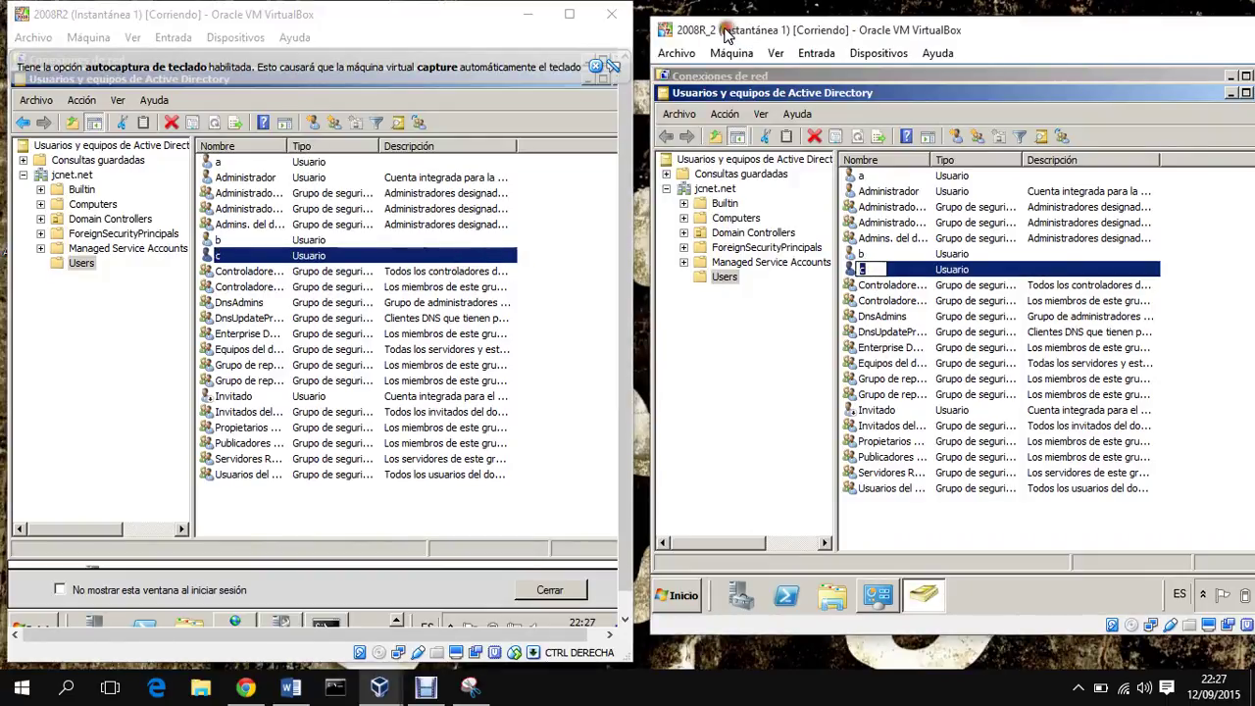
left_click(49, 10)
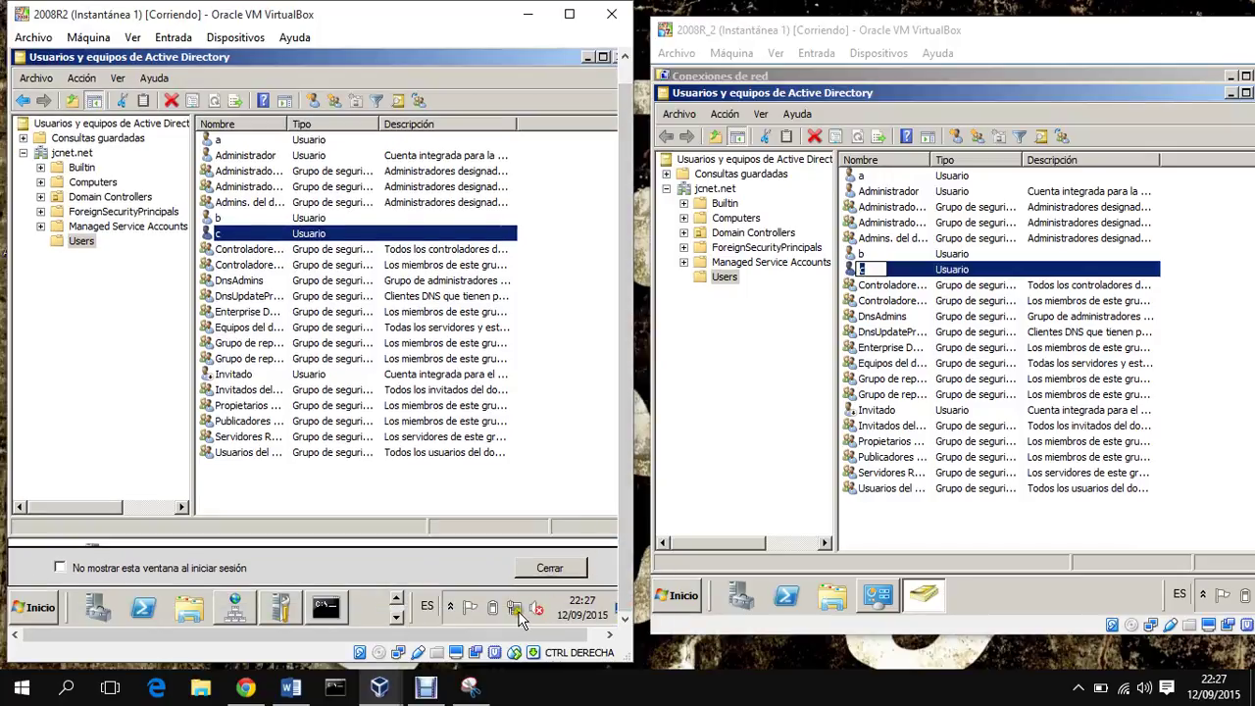
left_click(380, 687)
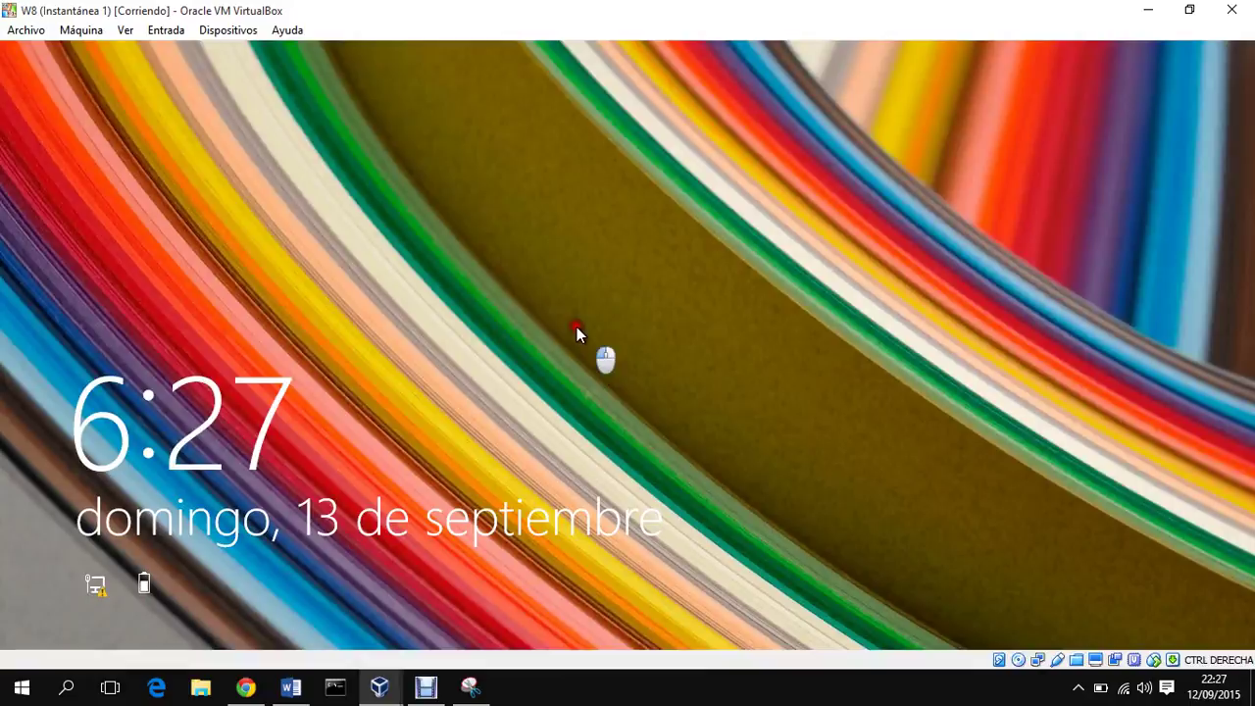
Step: Sign in to W8 through Otro usuario as jcnet\c with its password
left_click(577, 329)
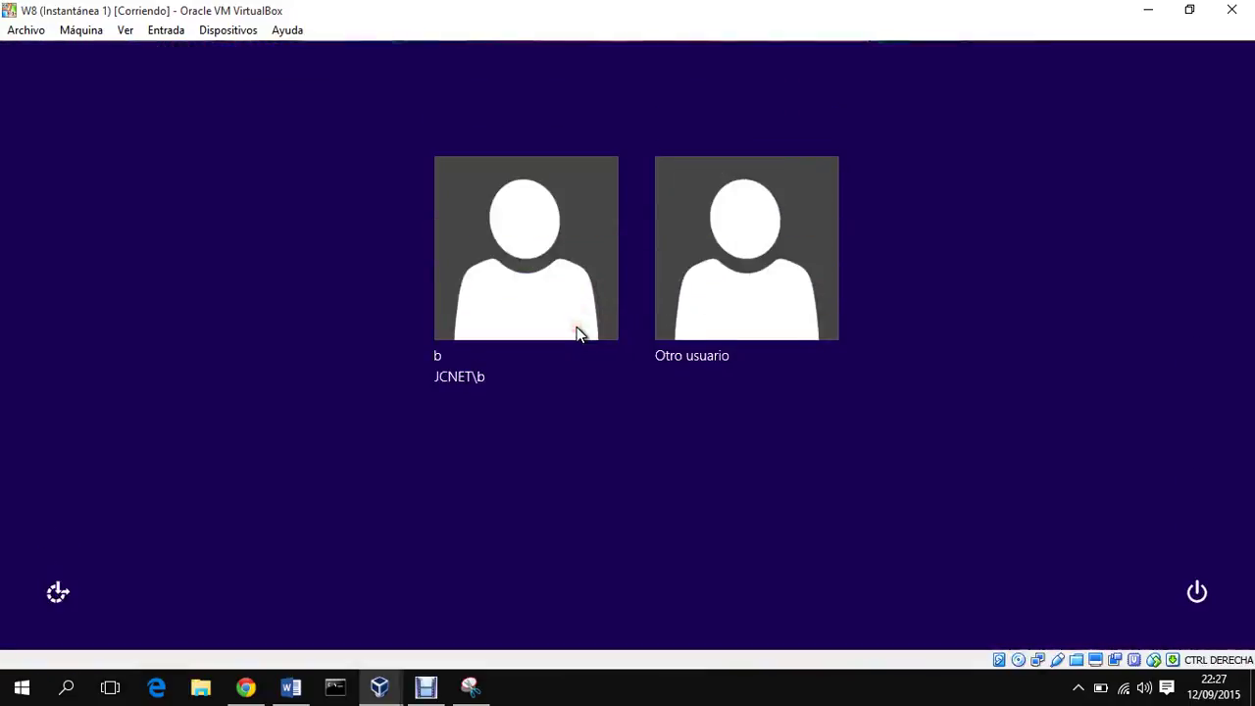
left_click(707, 331)
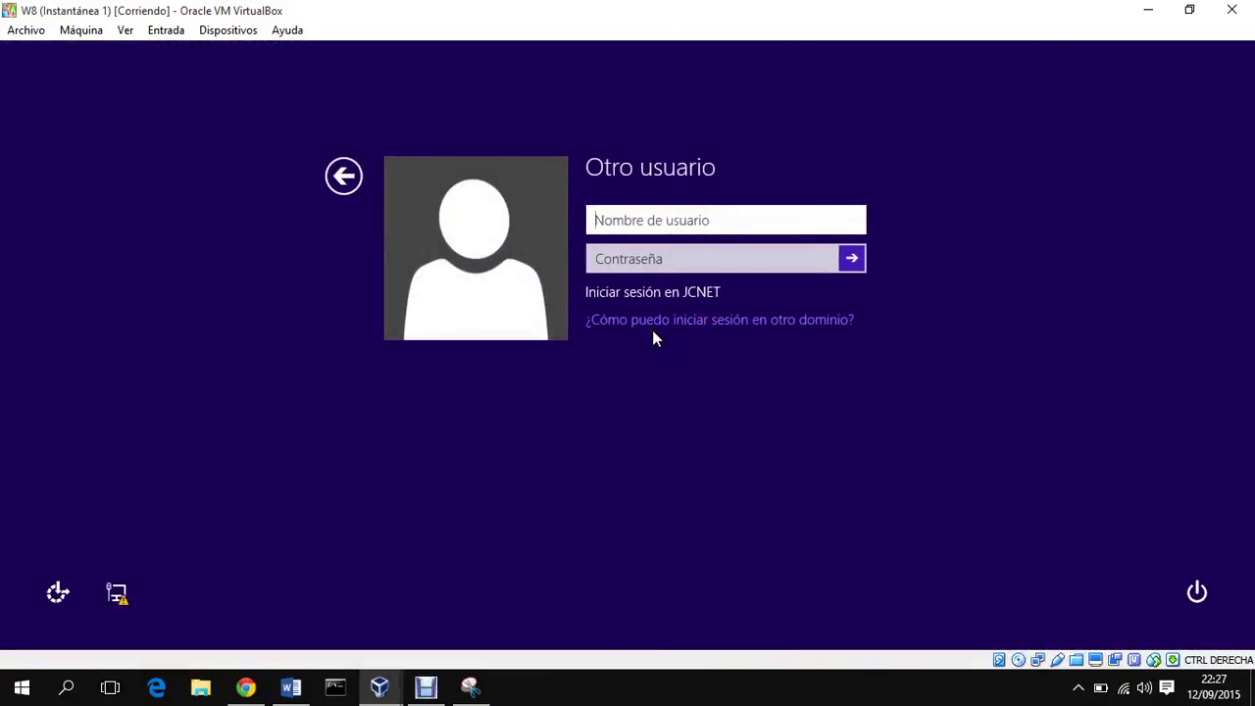
type("jcn")
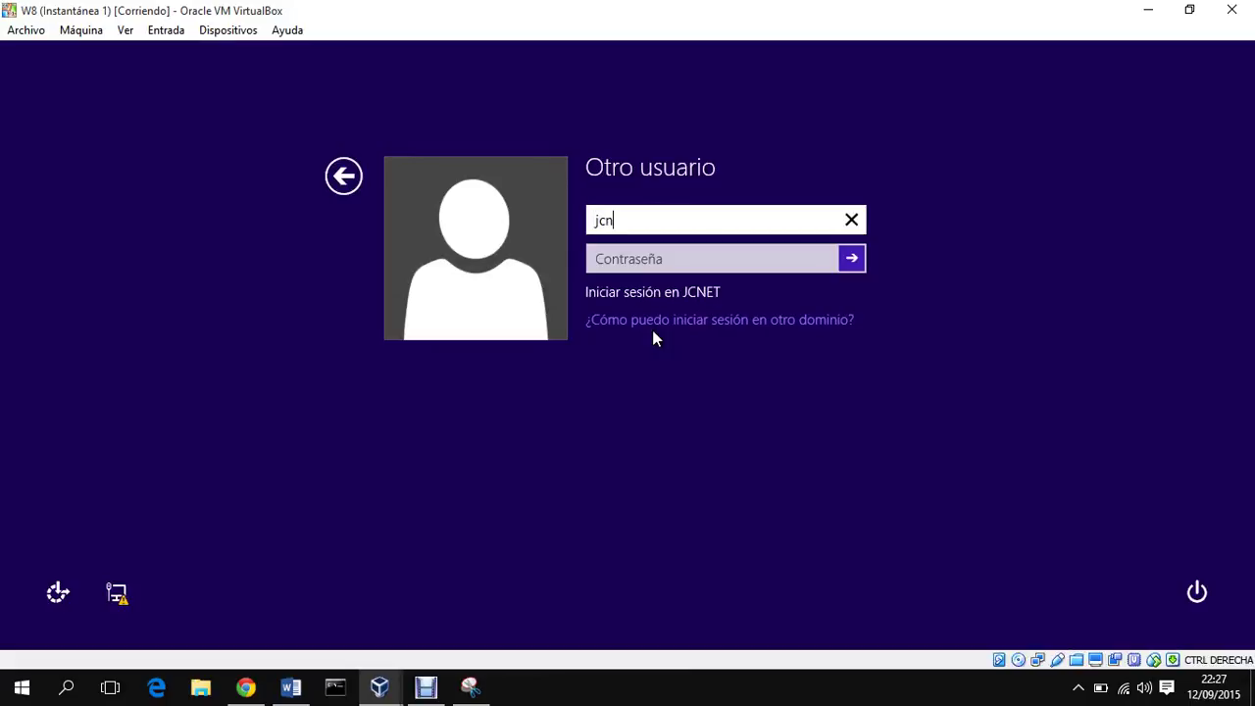
type("et\\c")
key("Tab")
type("*")
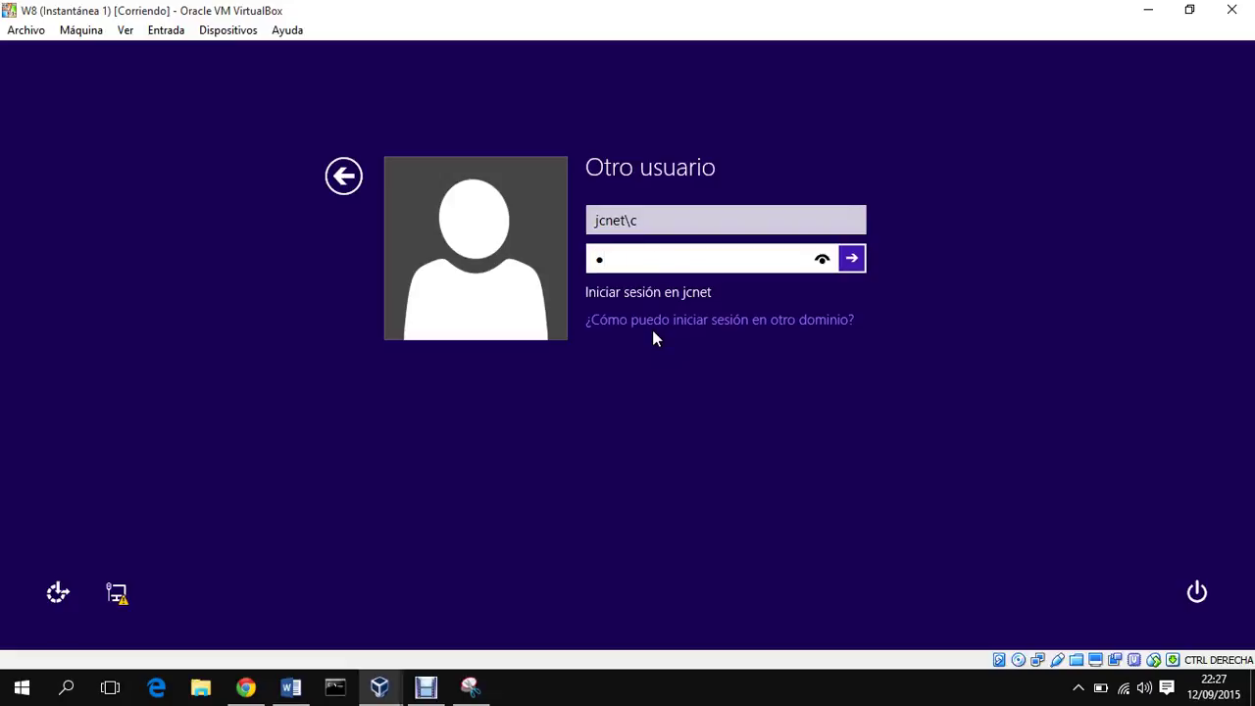
type("*******")
key("Return")
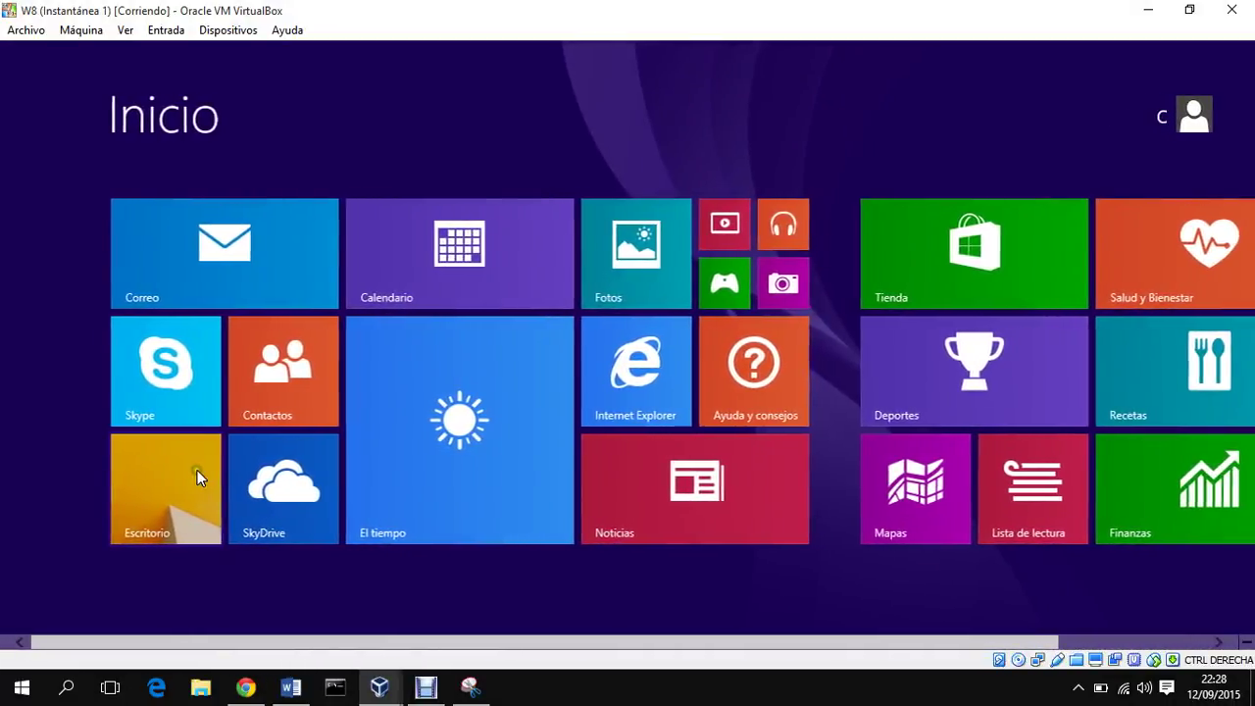
Step: From the W8 desktop, open System Properties settings and confirm with the administrator credentials
left_click(197, 469)
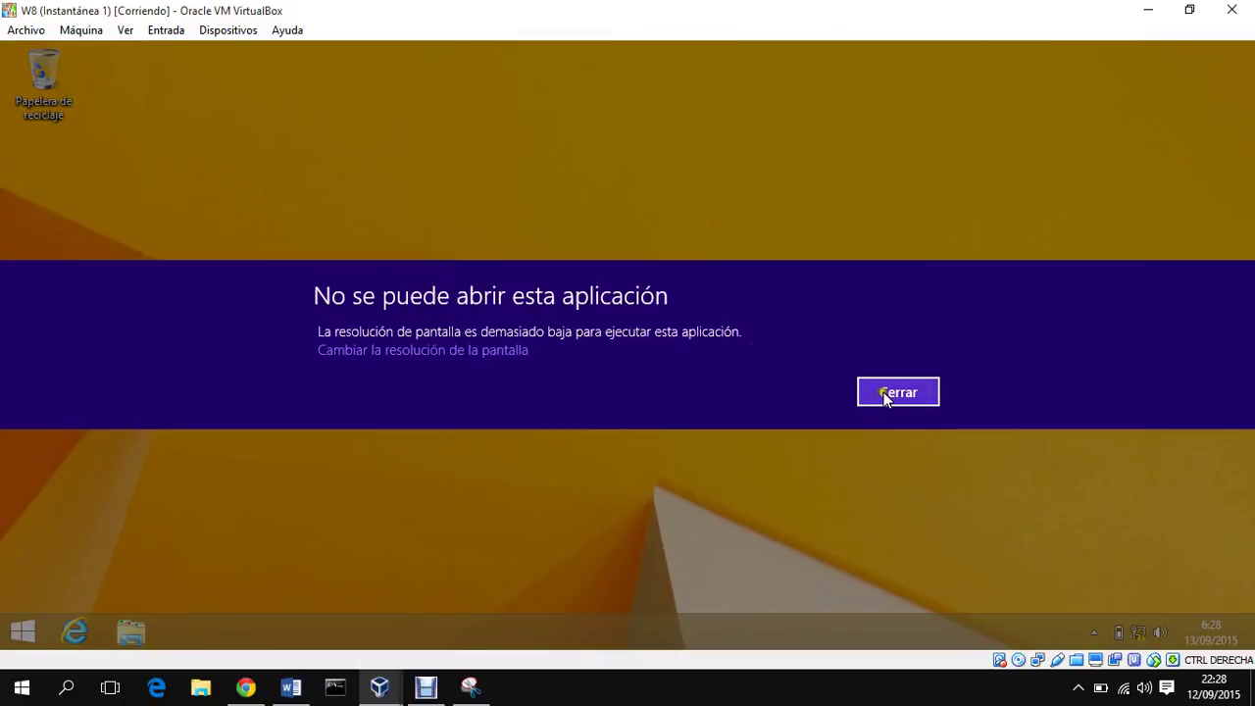
left_click(894, 394)
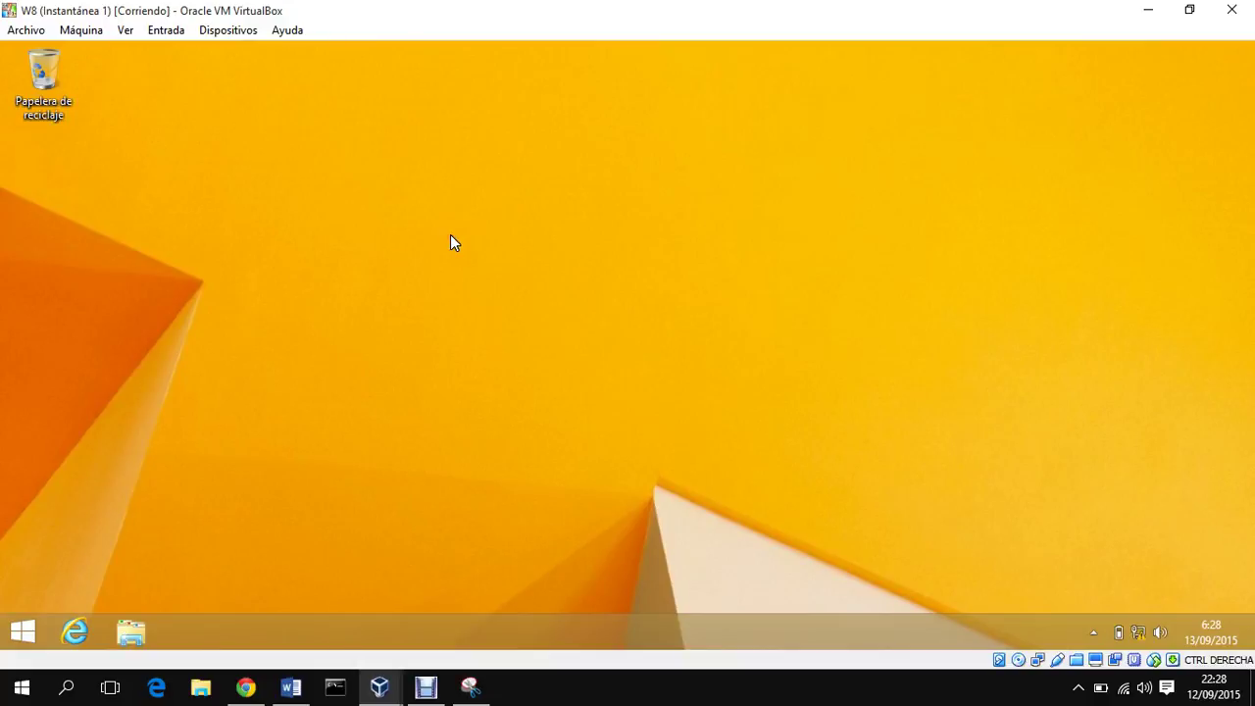
key("super+Pause")
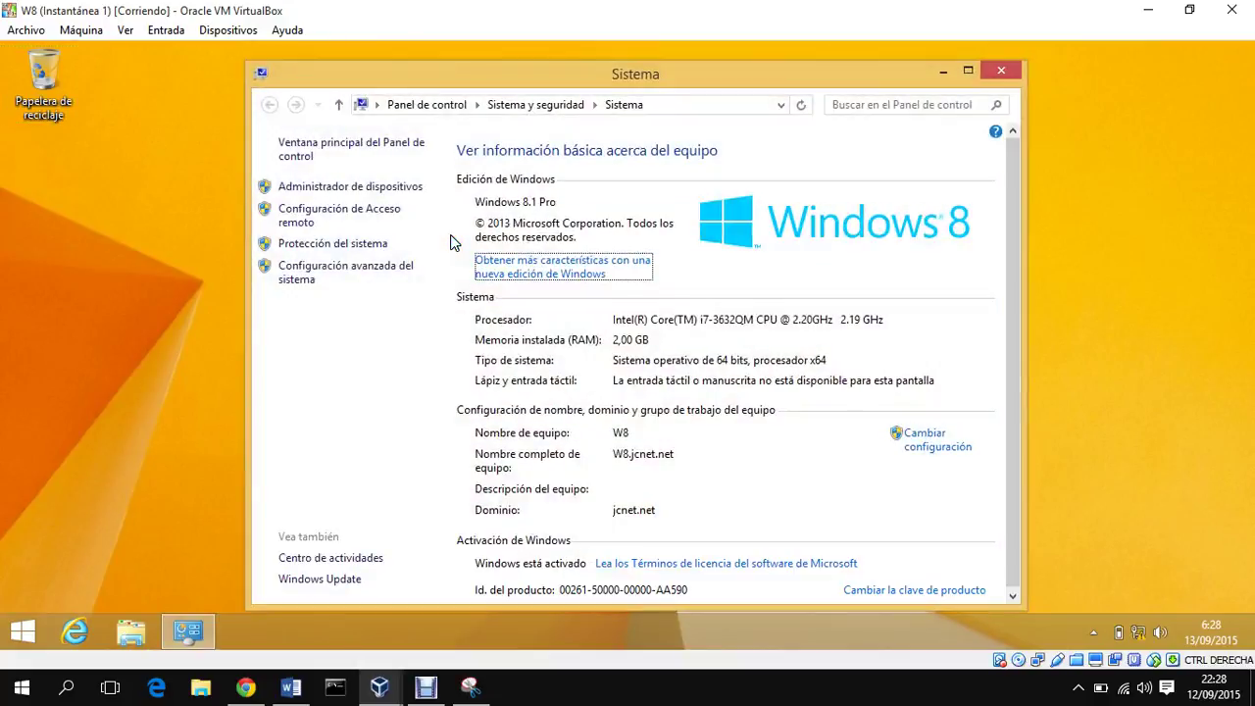
left_click(927, 449)
type("administrador")
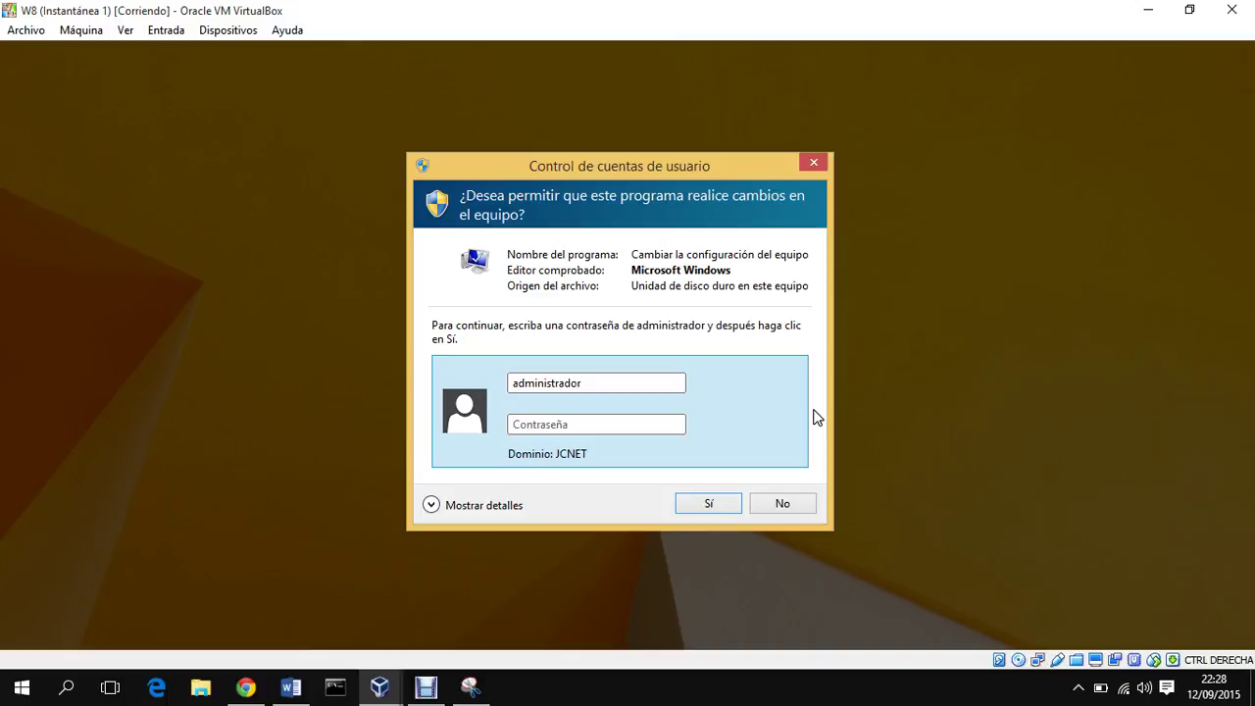
key("Tab")
type("********")
key("Return")
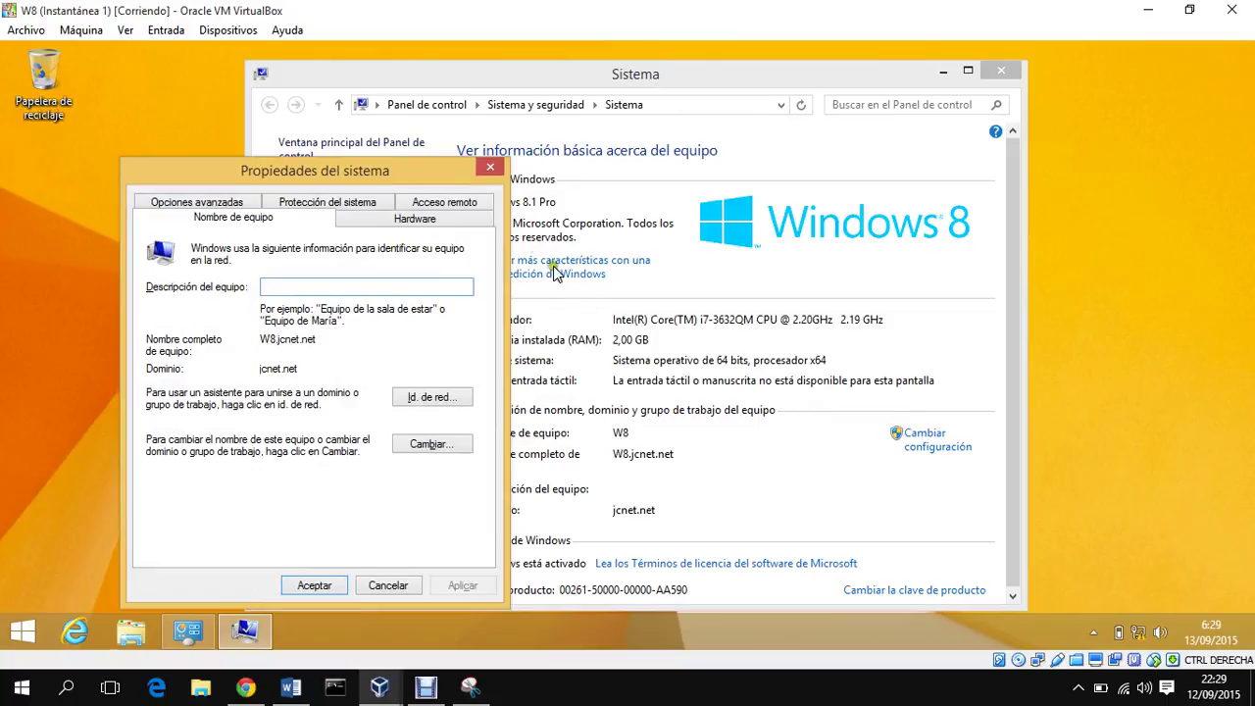
Step: Check the cached JCNET\a and JCNET\c profiles in Advanced > User Profiles, then return to 2008R2
left_click(228, 202)
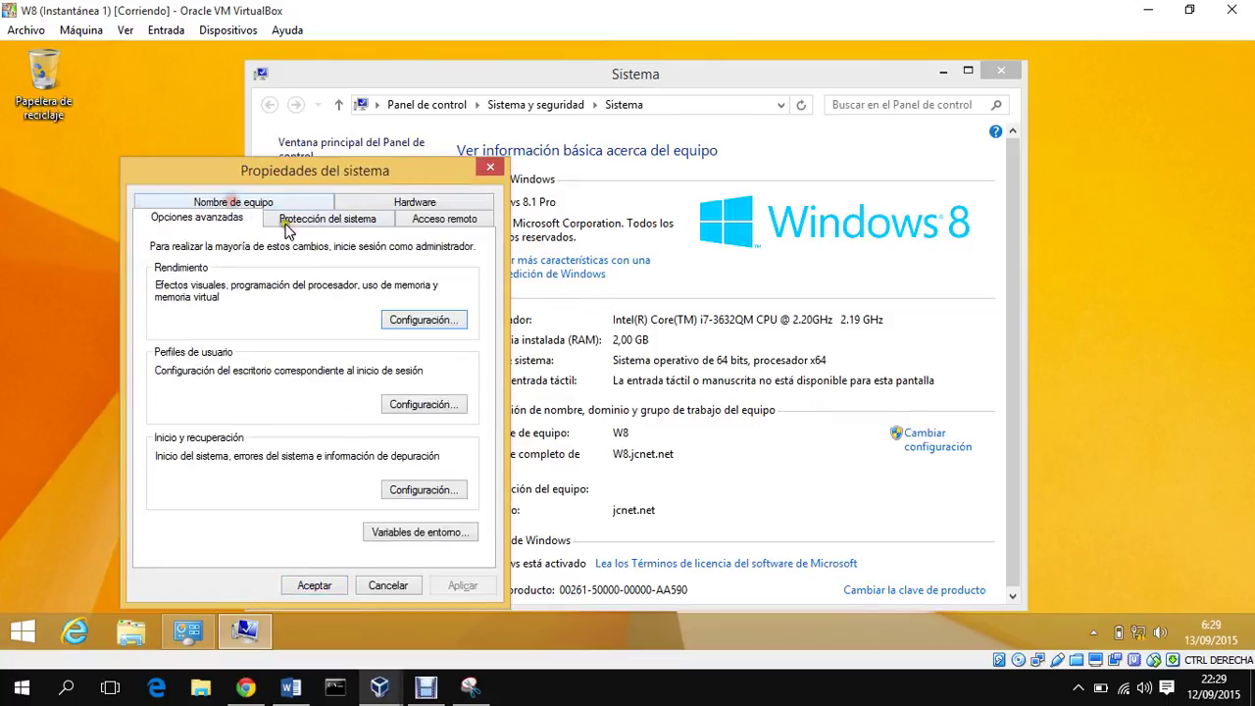
left_click(421, 404)
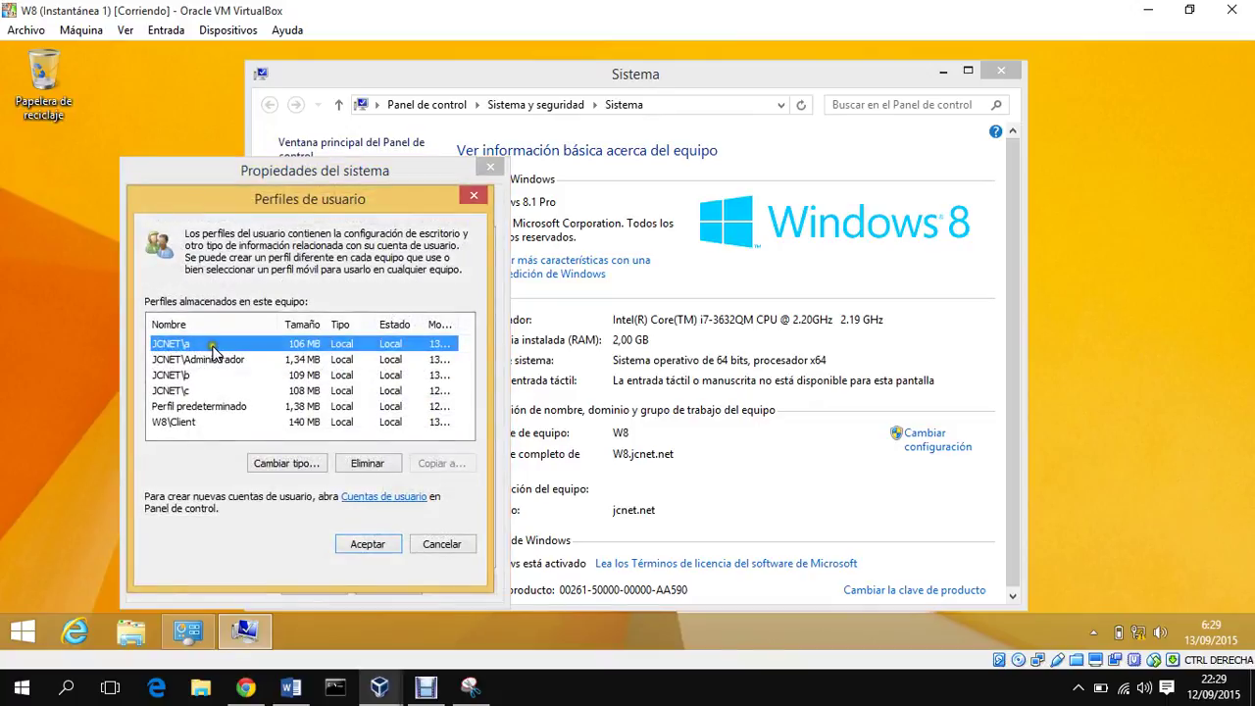
left_click(203, 344)
left_click(202, 390)
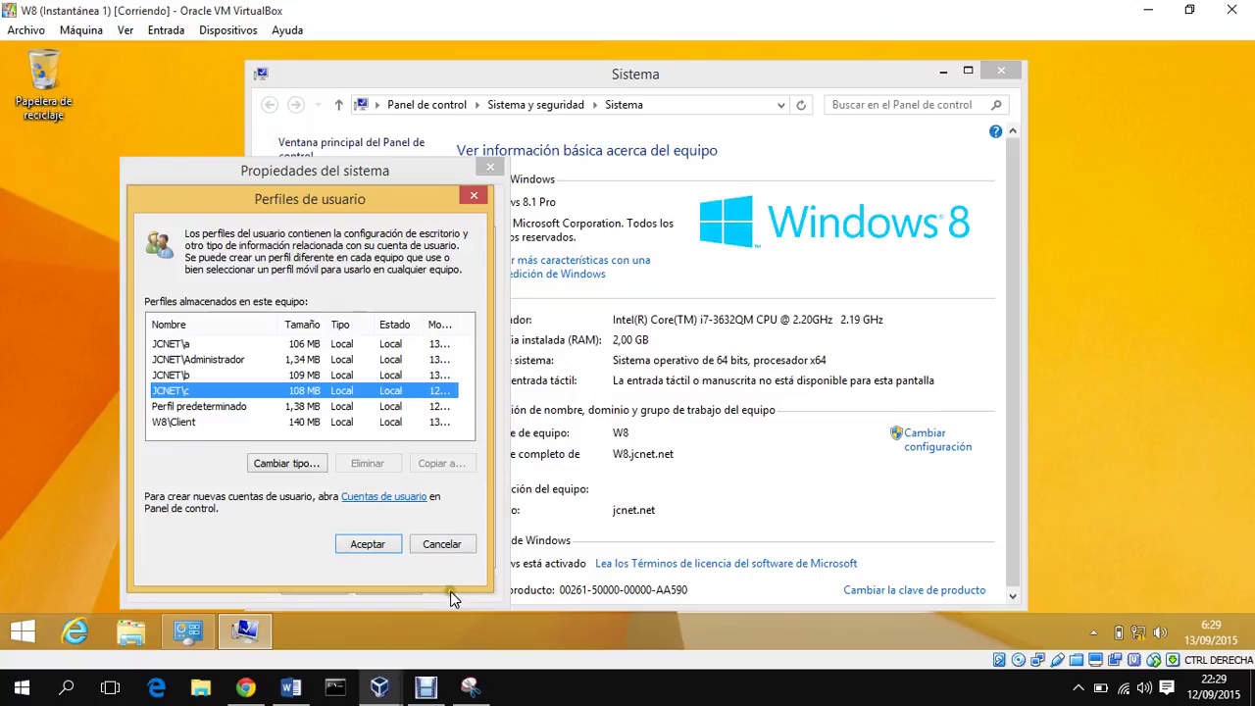
mouse_move(387, 686)
left_click(319, 604)
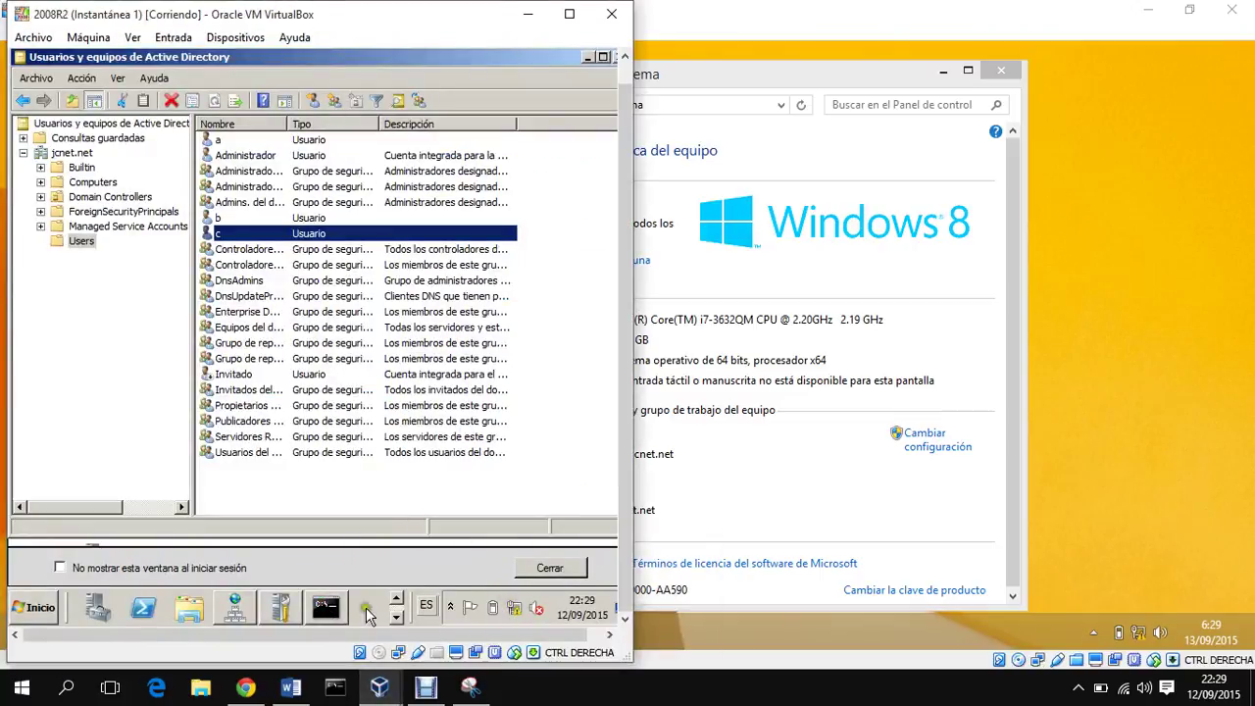
Step: Disable the 2008R2 server's Conexión de área local
left_click(570, 16)
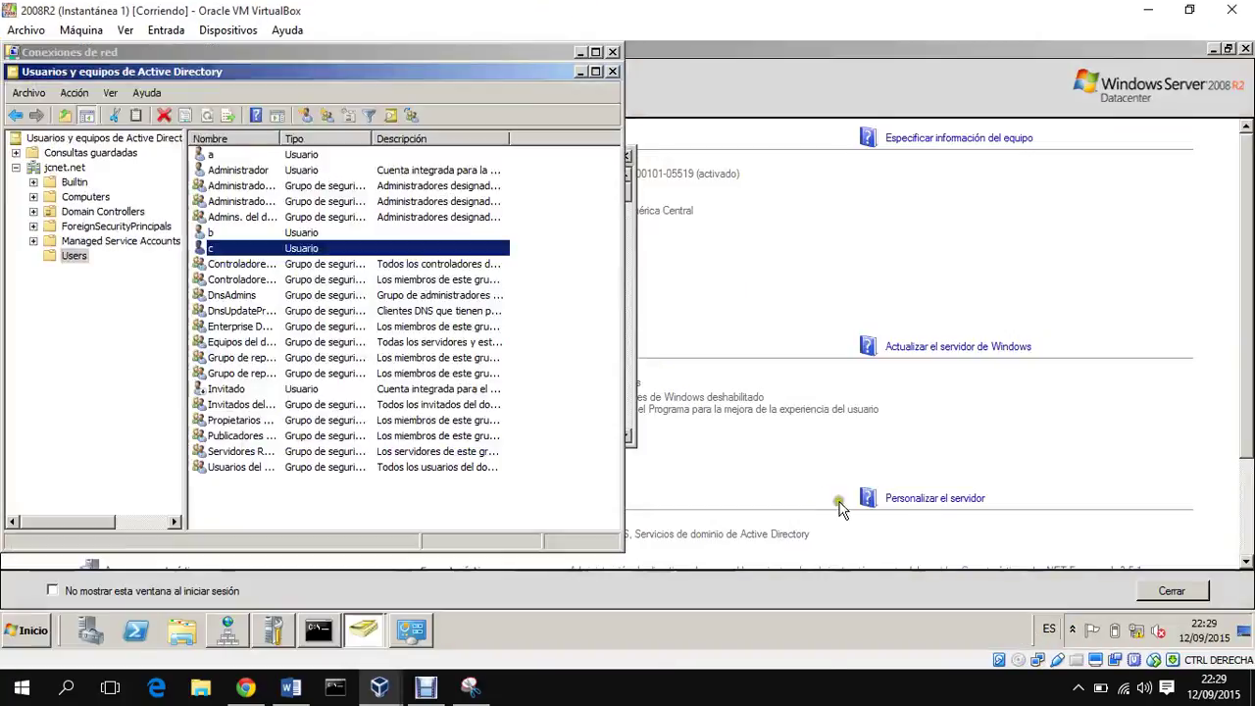
left_click(432, 629)
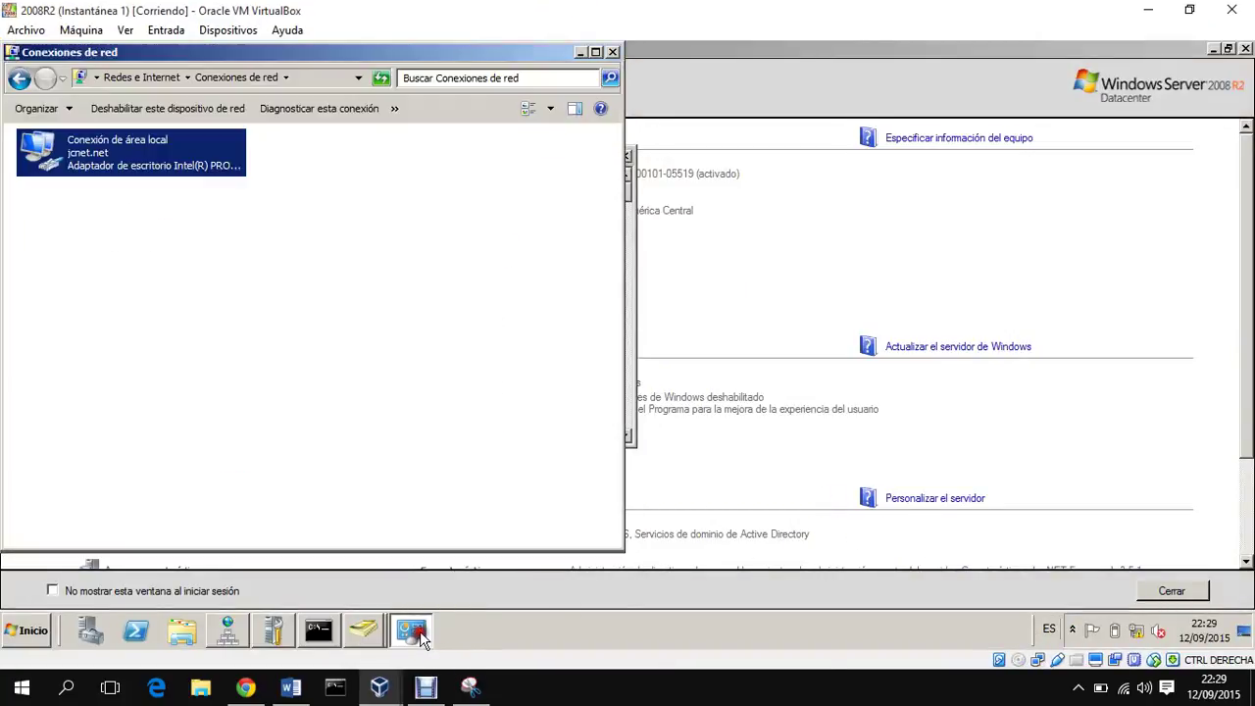
right_click(169, 158)
left_click(186, 160)
Step: Resize both server VM windows to fill the screen and finish editing user c's name
mouse_move(381, 683)
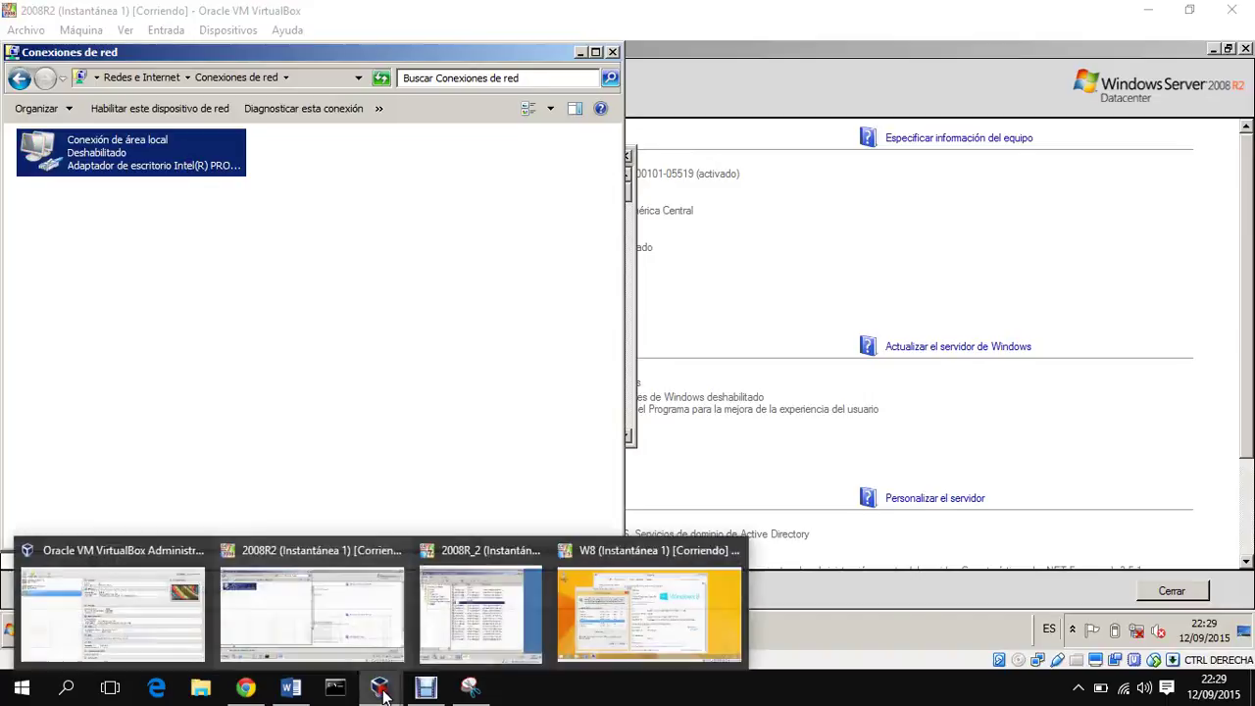
left_click(492, 593)
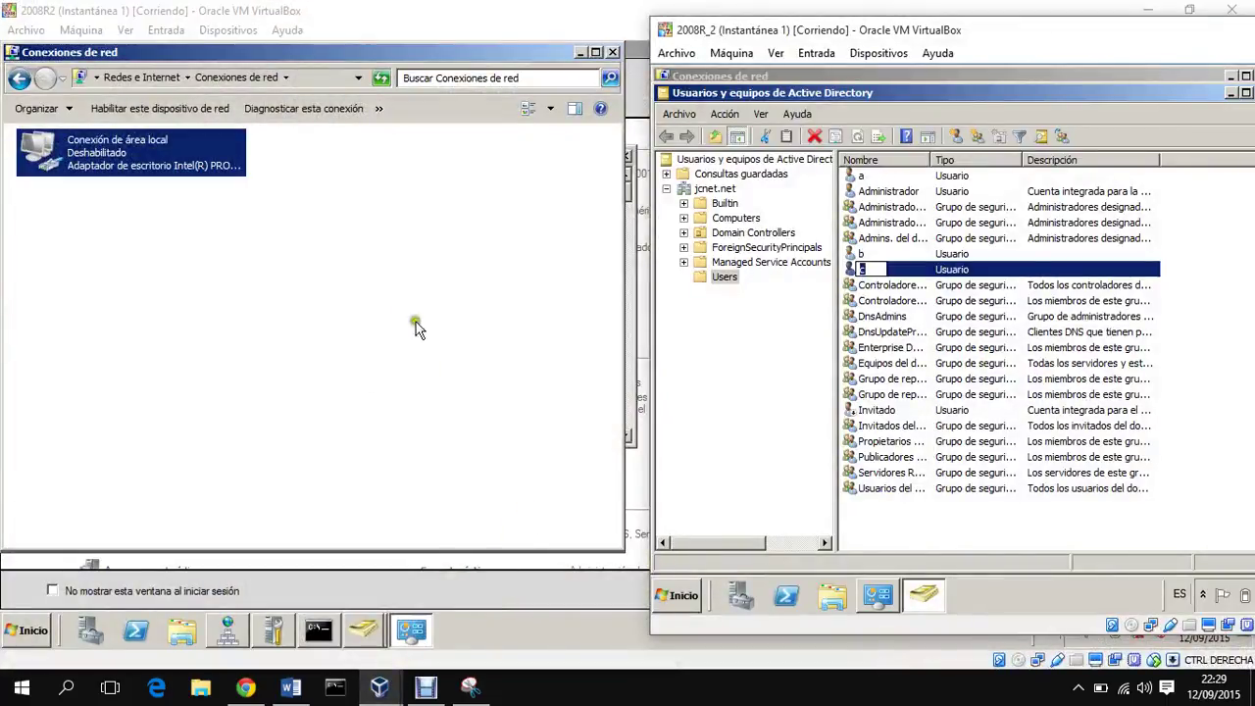
left_click(591, 17)
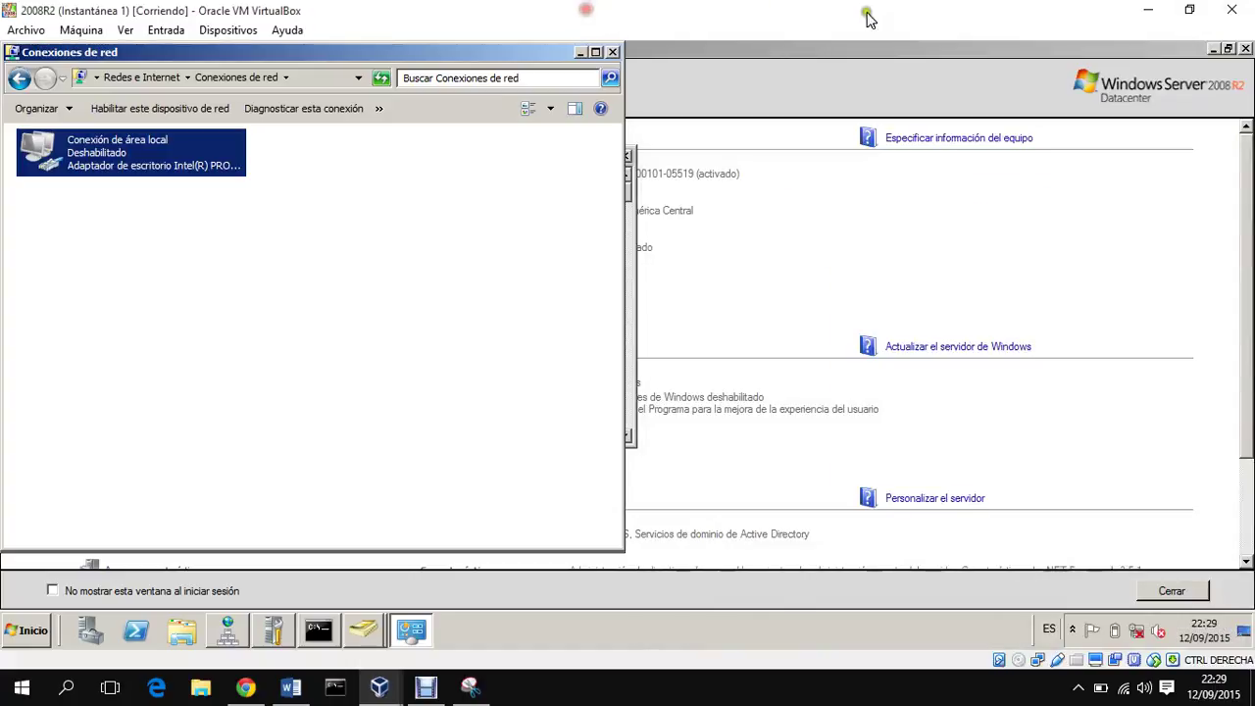
double_click(747, 29)
left_click_drag(752, 32, 773, 6)
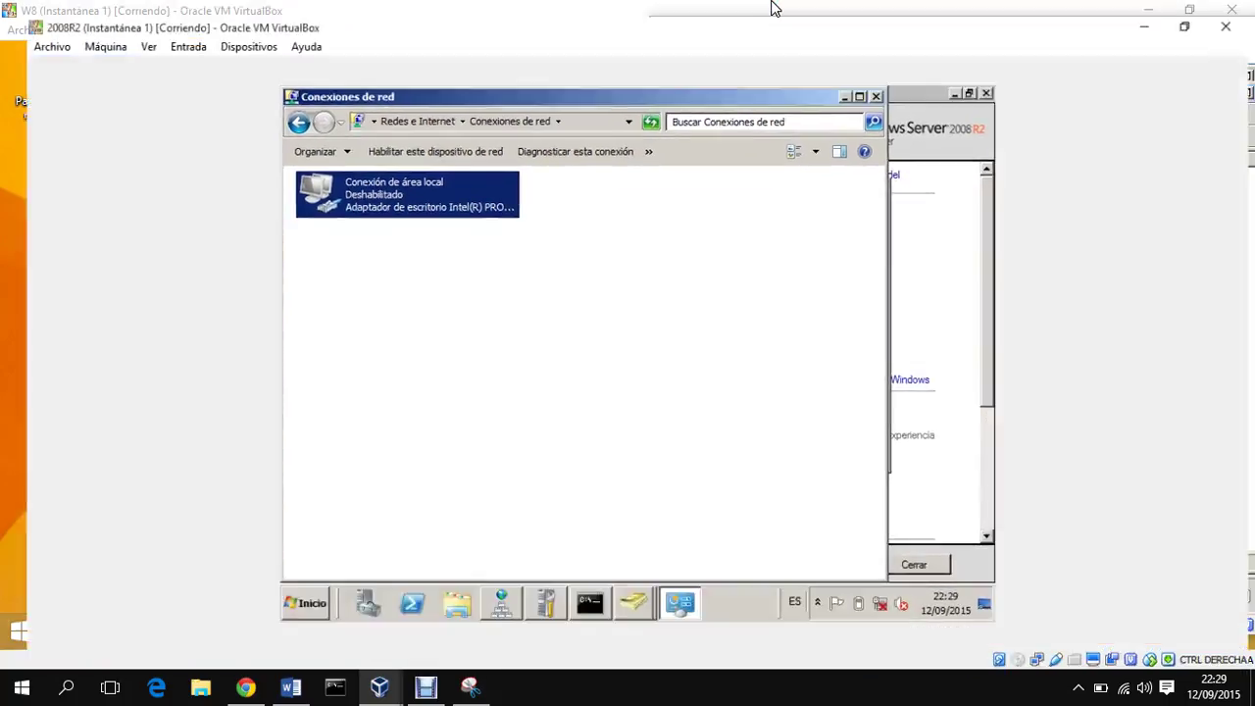
mouse_move(413, 686)
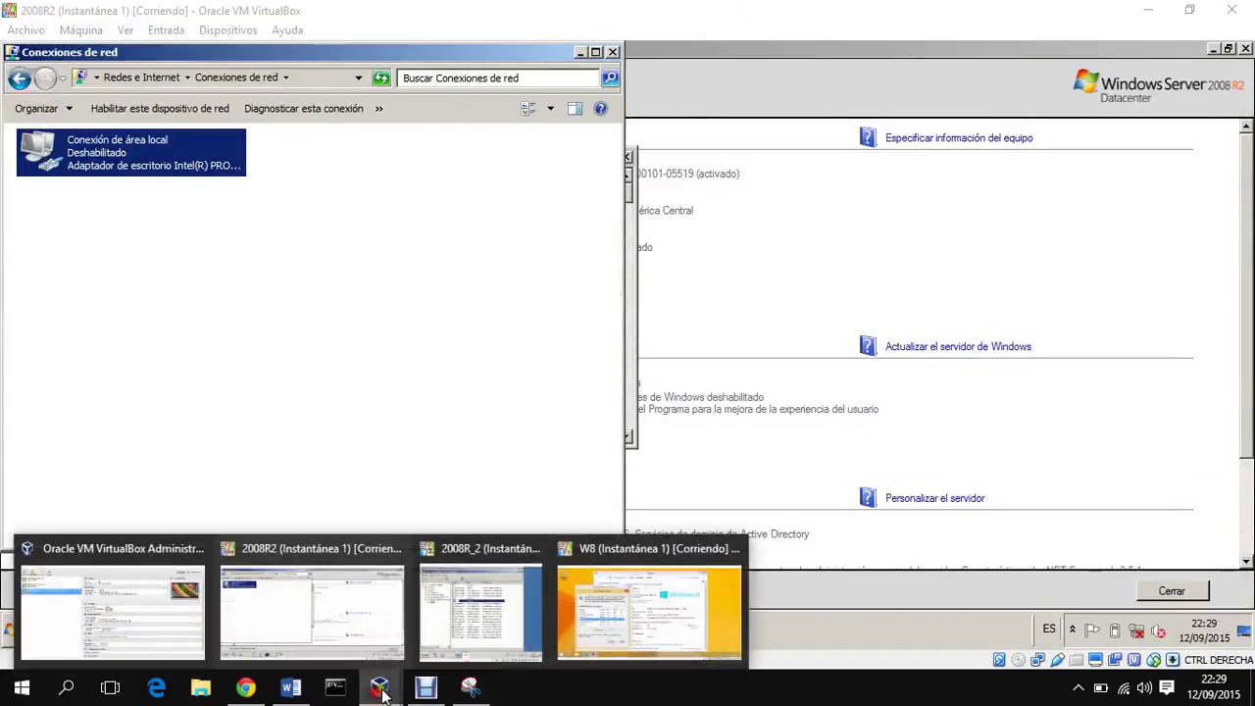
left_click(510, 630)
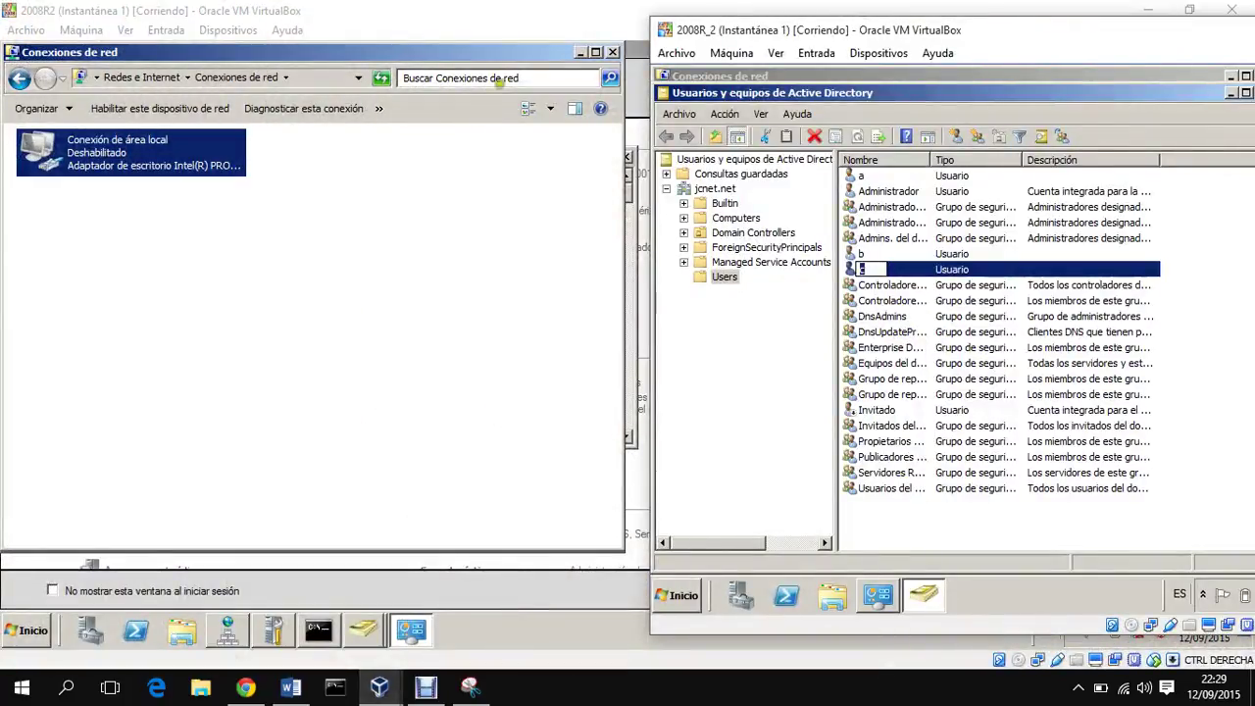
left_click_drag(1062, 15, 952, 9)
left_click(764, 294)
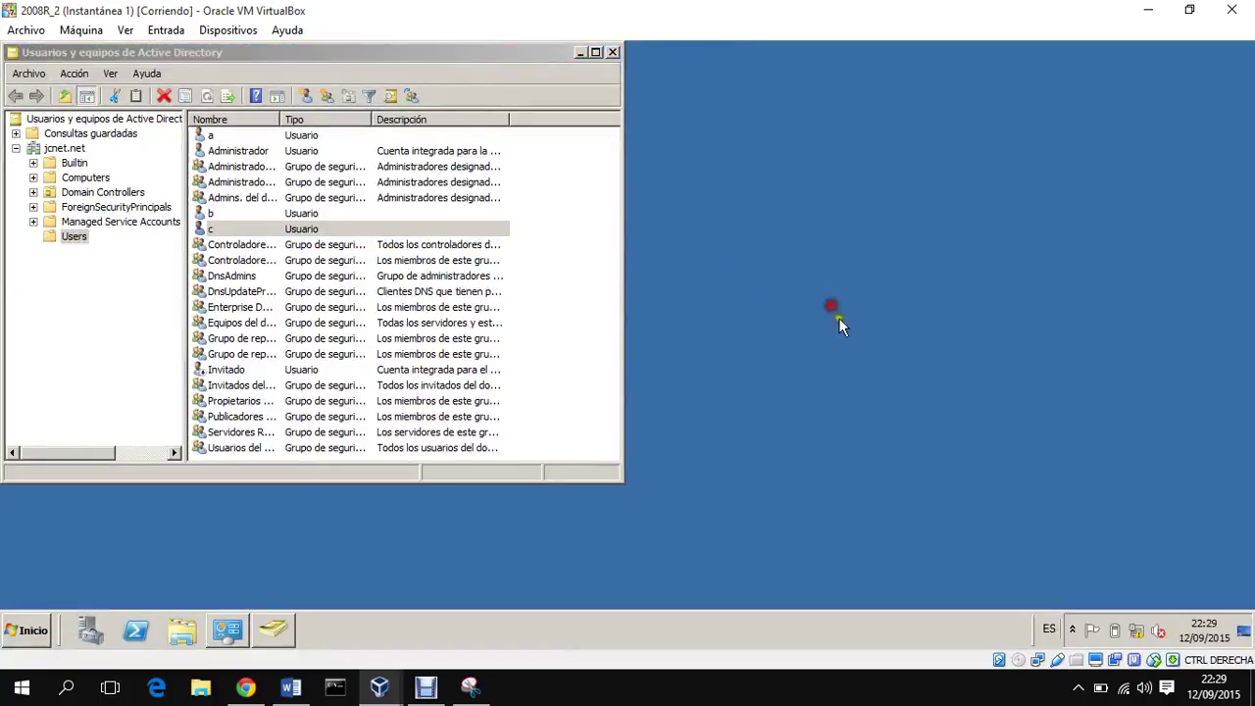
Step: Disable the 2008R2_2 server's local area connection via the Network and Sharing Center
right_click(1136, 629)
left_click(1136, 622)
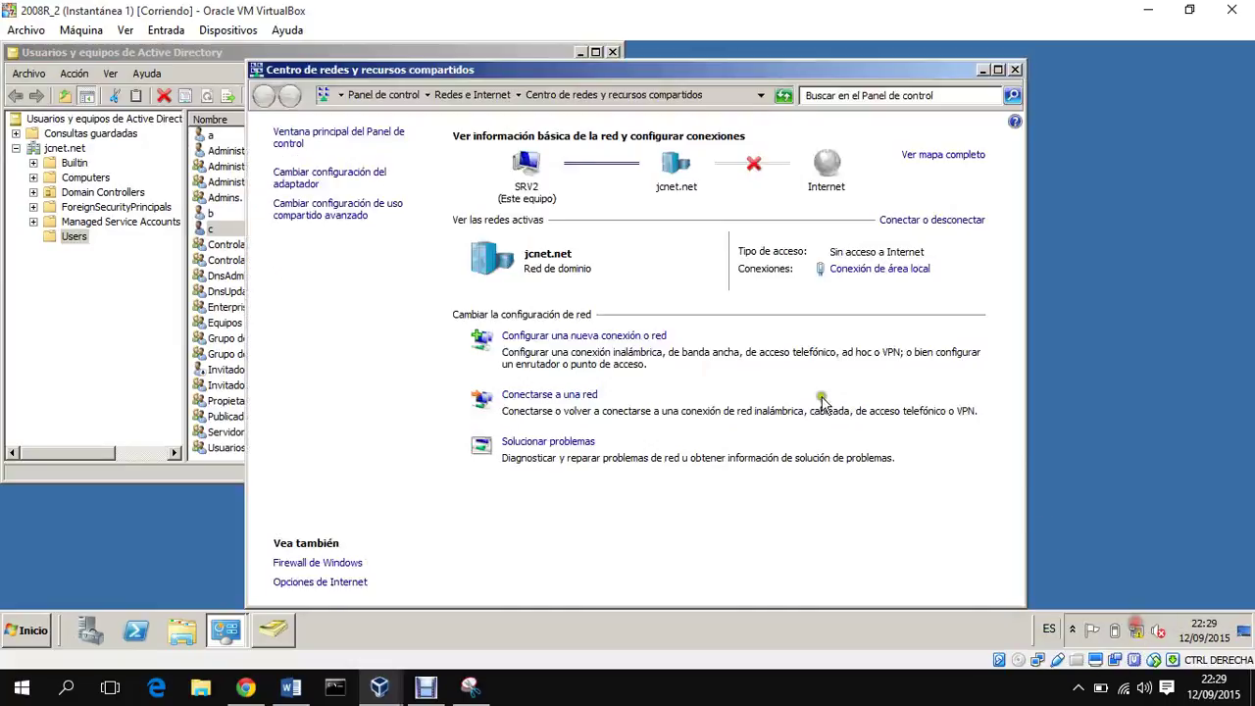
left_click(350, 178)
left_click(353, 182)
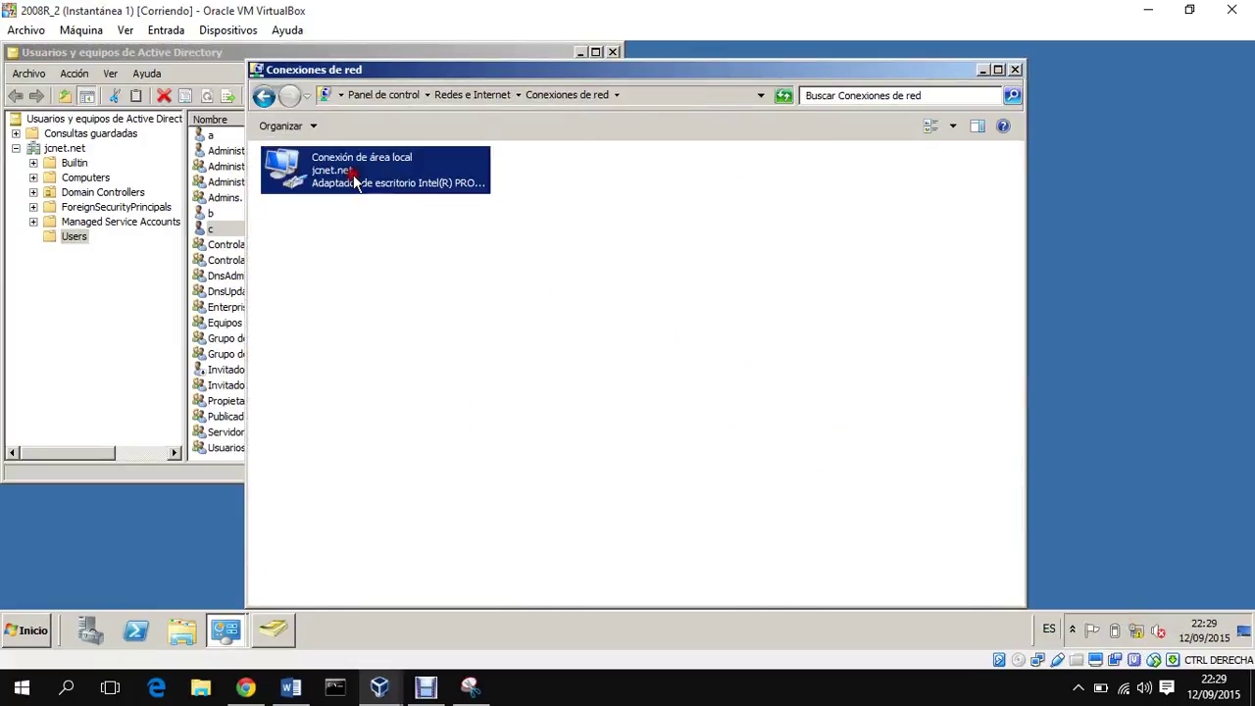
right_click(355, 179)
left_click(404, 188)
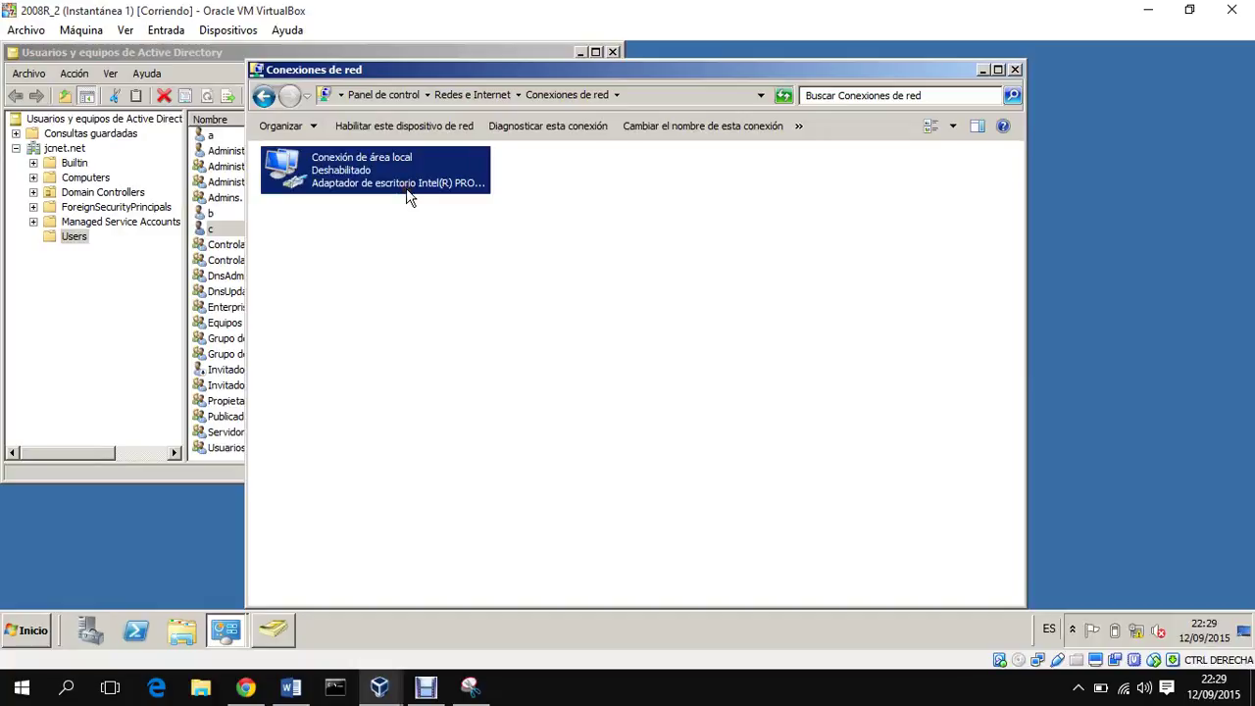
Step: Cycle through both server windows and return to the W8 client
mouse_move(394, 687)
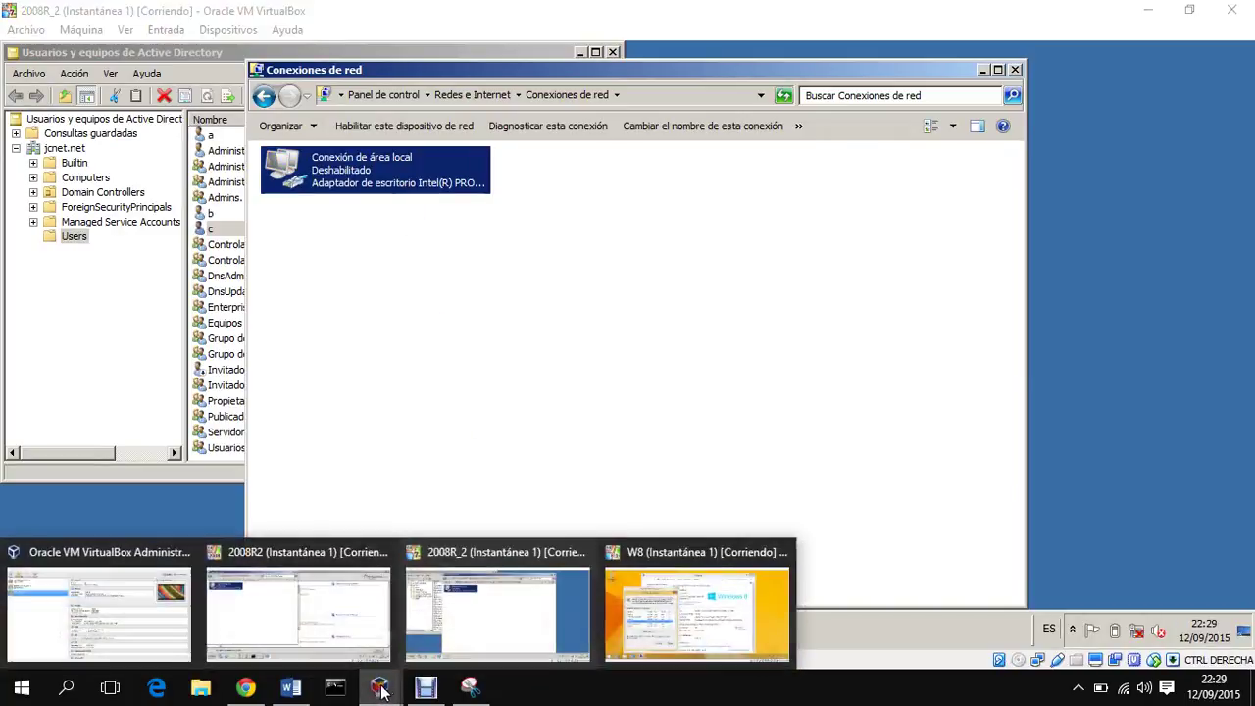
left_click(336, 596)
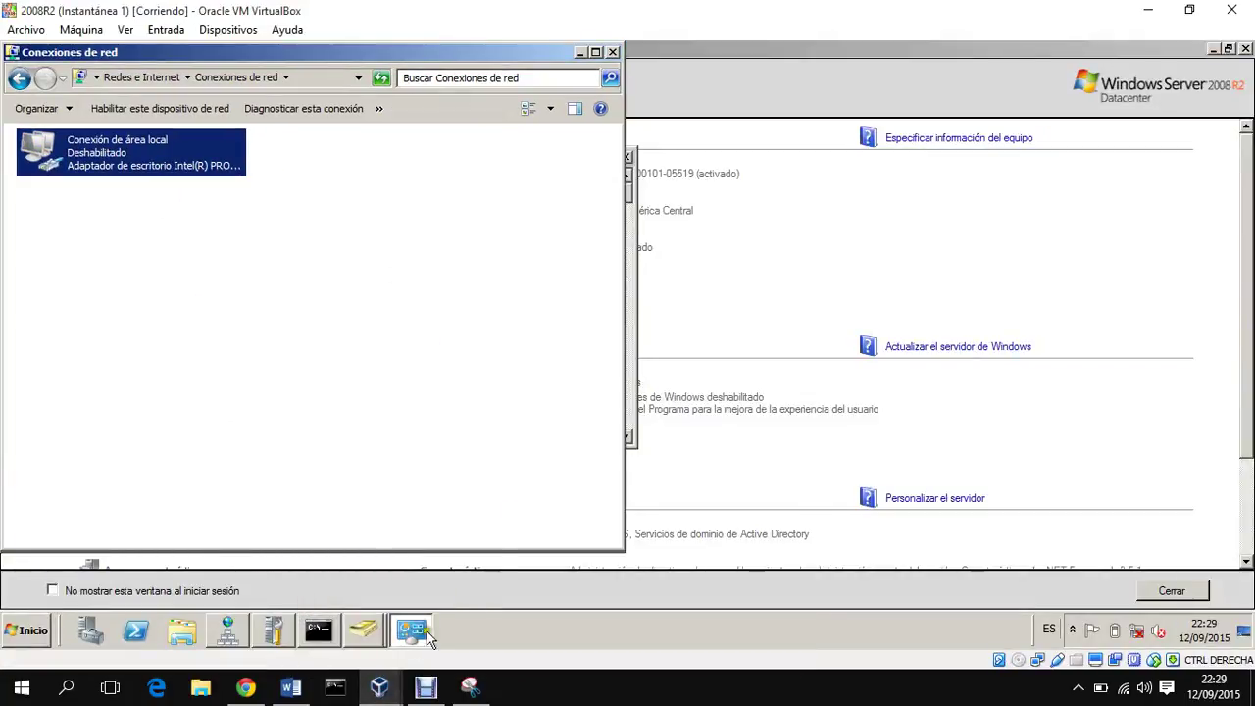
mouse_move(382, 684)
left_click(506, 624)
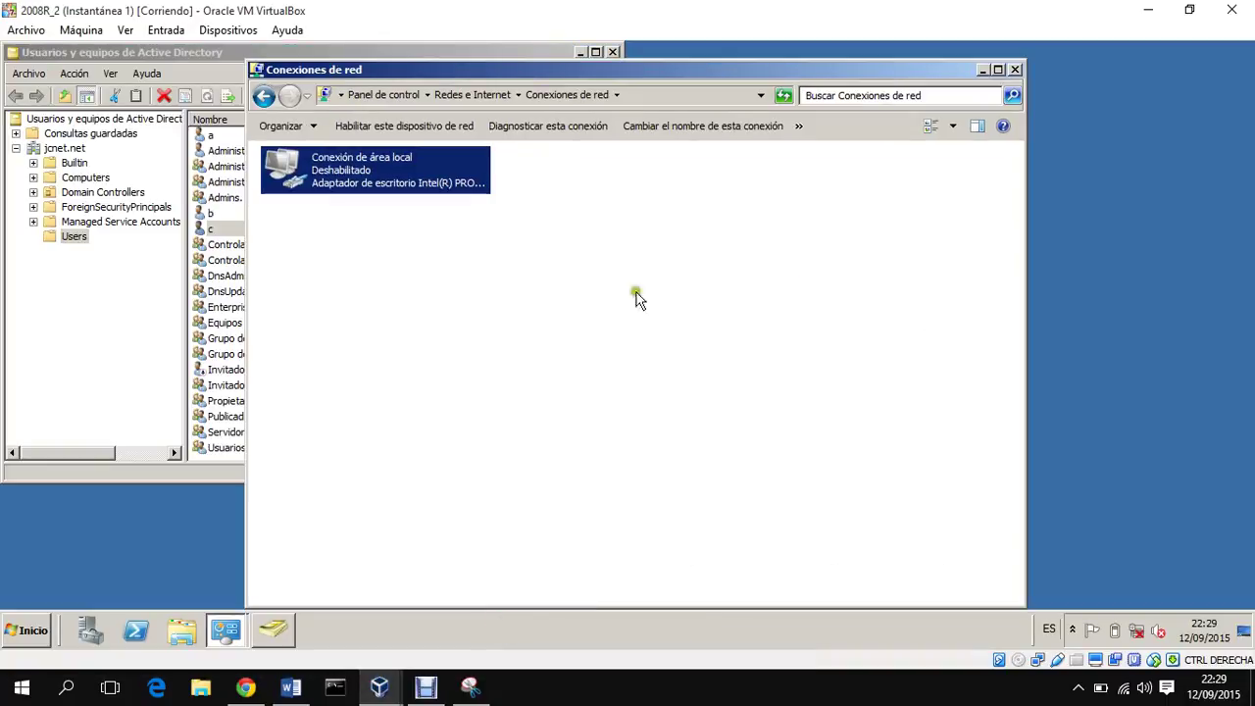
mouse_move(424, 677)
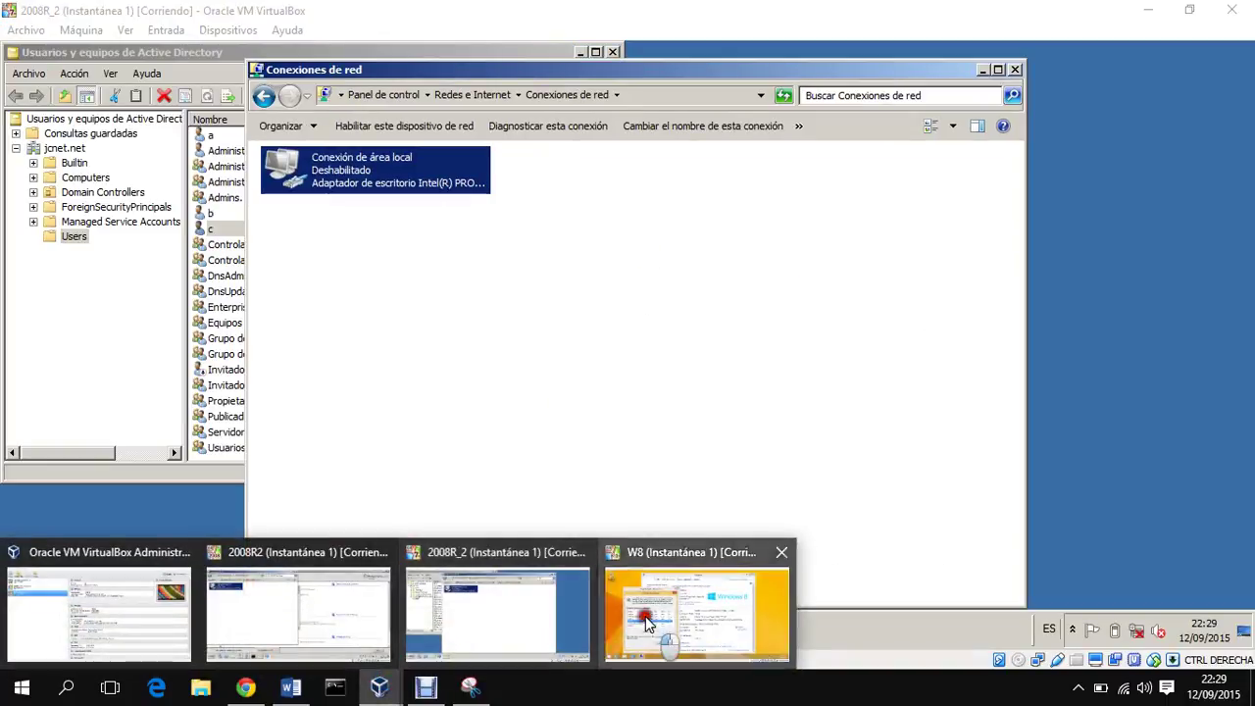
left_click(648, 619)
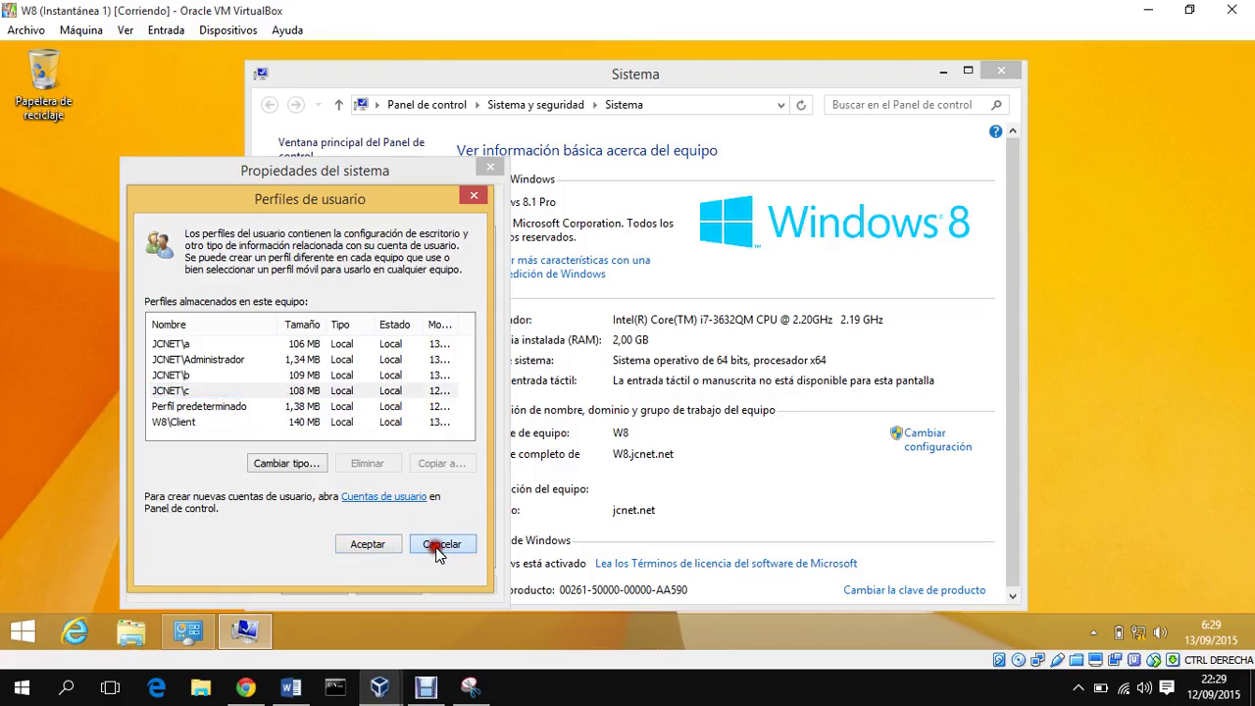
Step: Cancel the User Profiles and System Properties dialogs and restart W8 via Apagar o cerrar sesión > Reiniciar
left_click(441, 543)
left_click(397, 586)
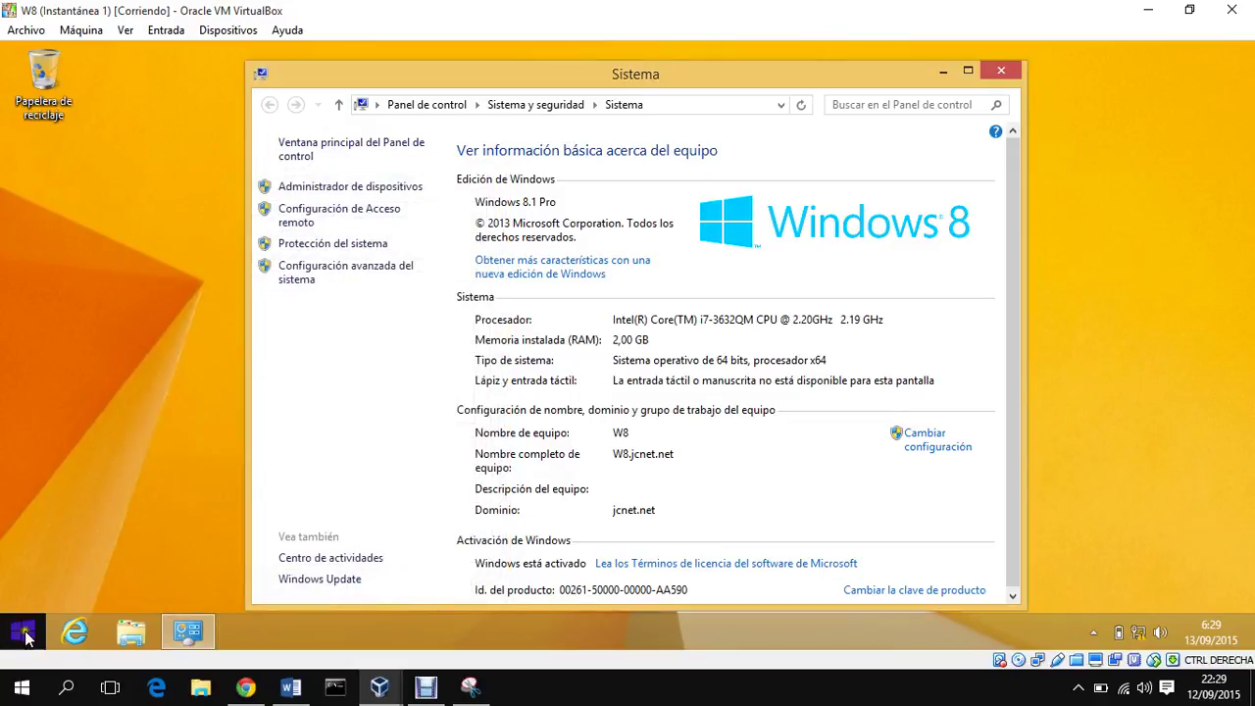
right_click(21, 630)
mouse_move(152, 594)
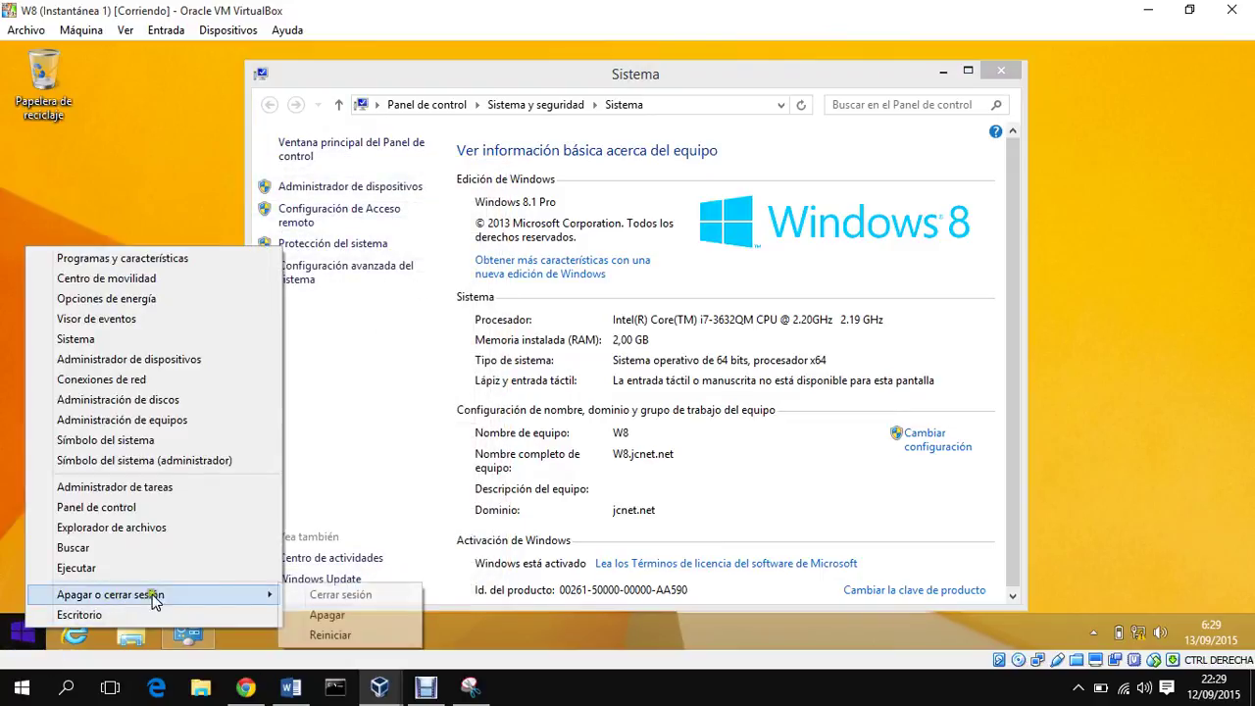
left_click(333, 633)
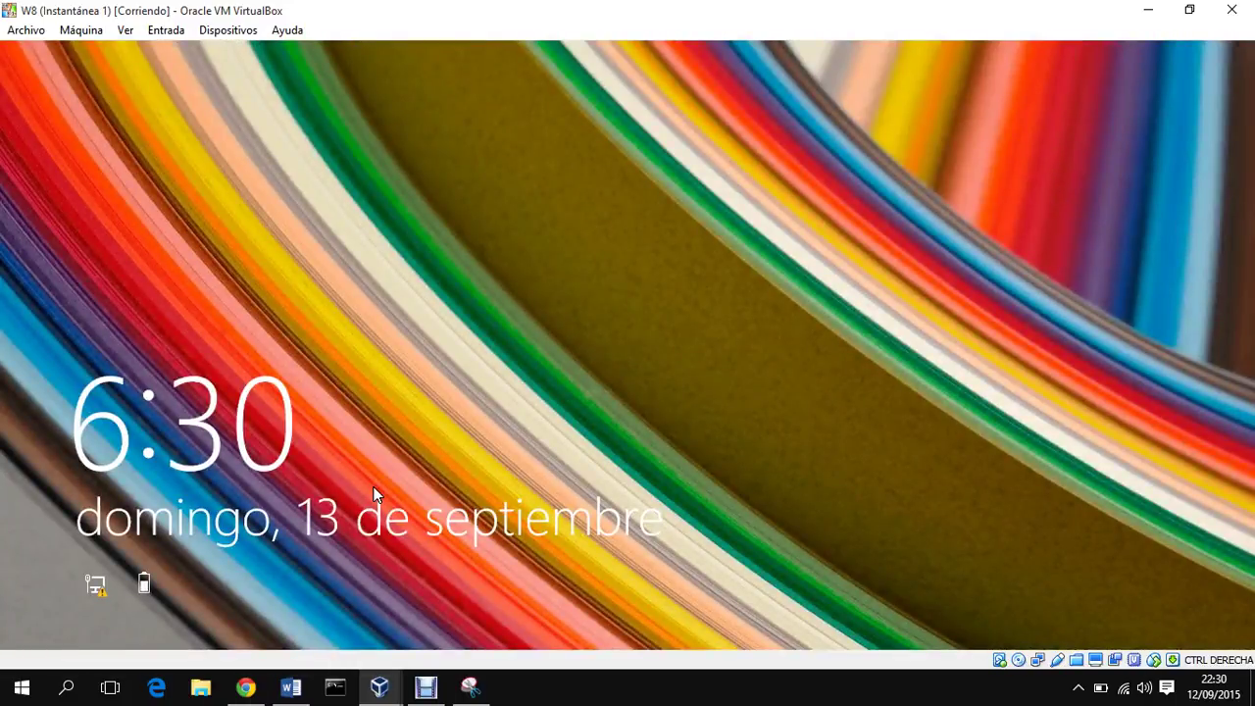
Step: Sign back in as JCNET\c with the servers offline and open the Escritorio desktop
left_click(446, 396)
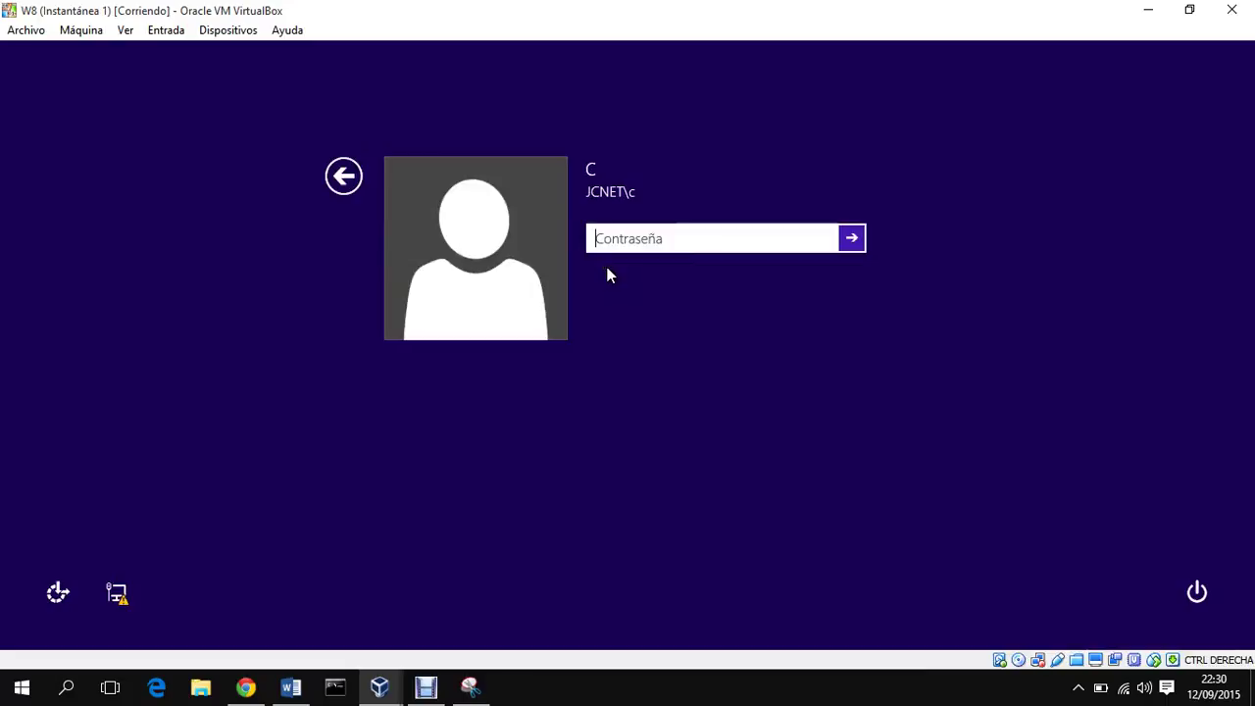
type("••")
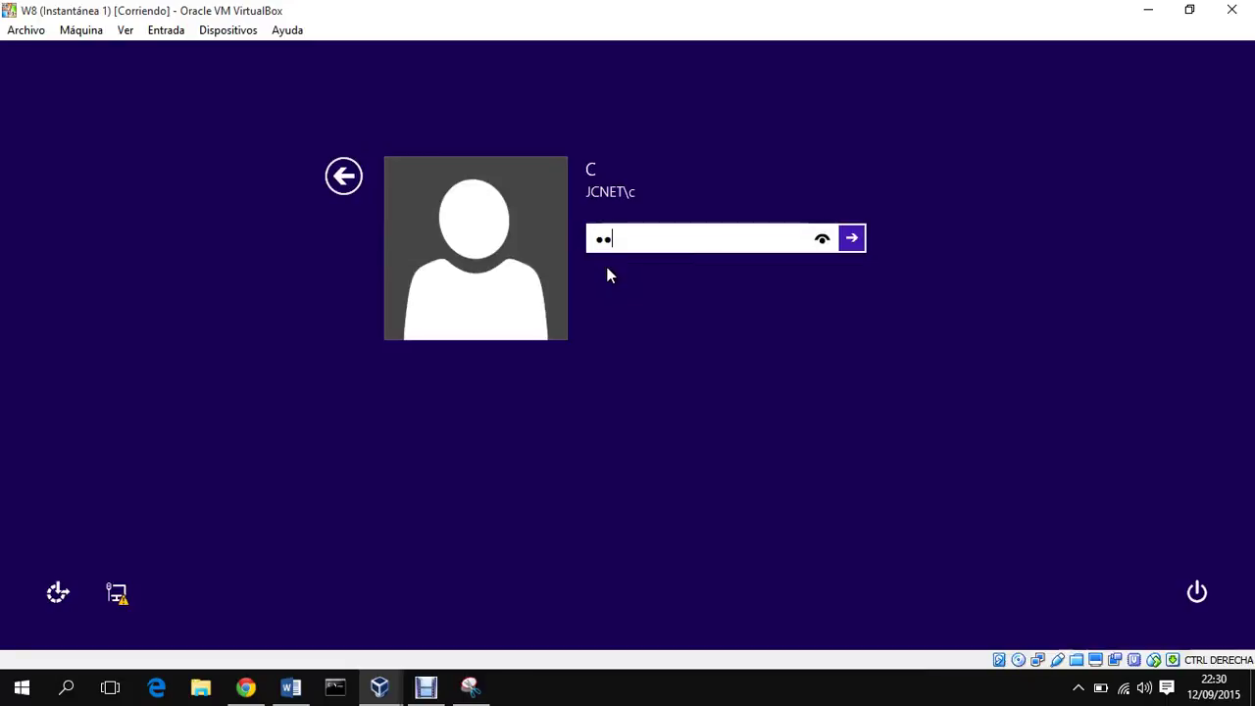
type("••••")
key("Return")
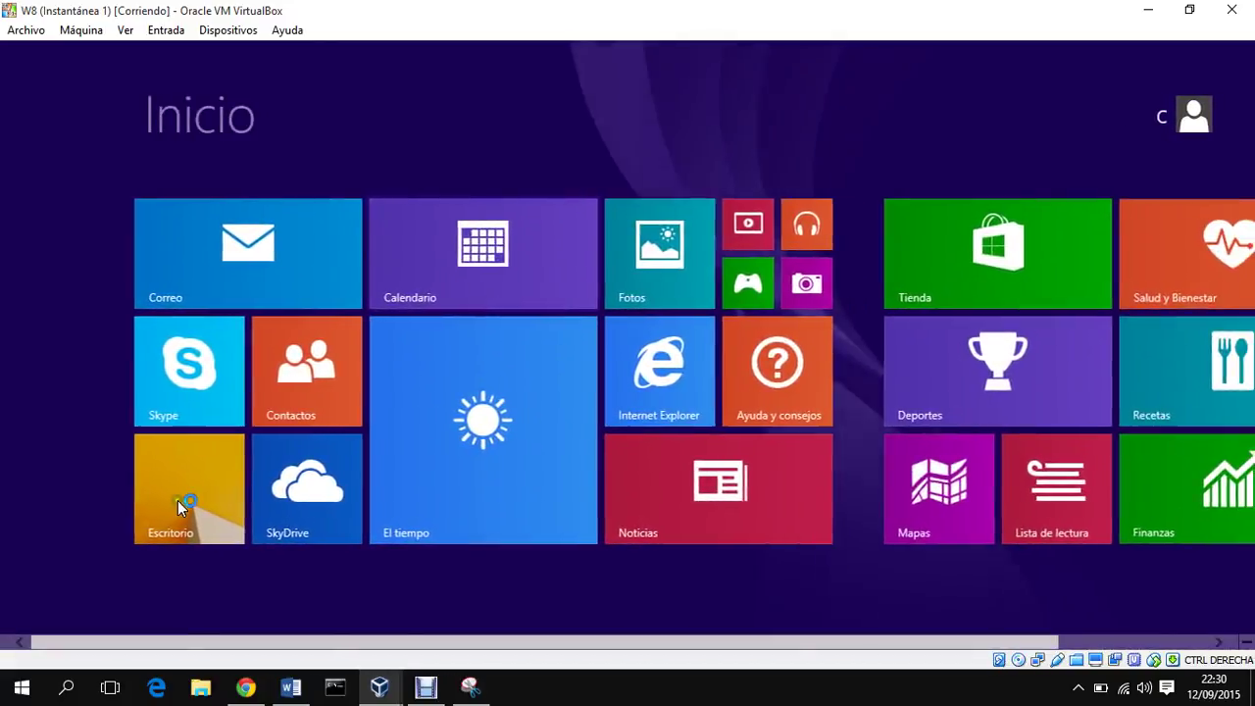
left_click(177, 489)
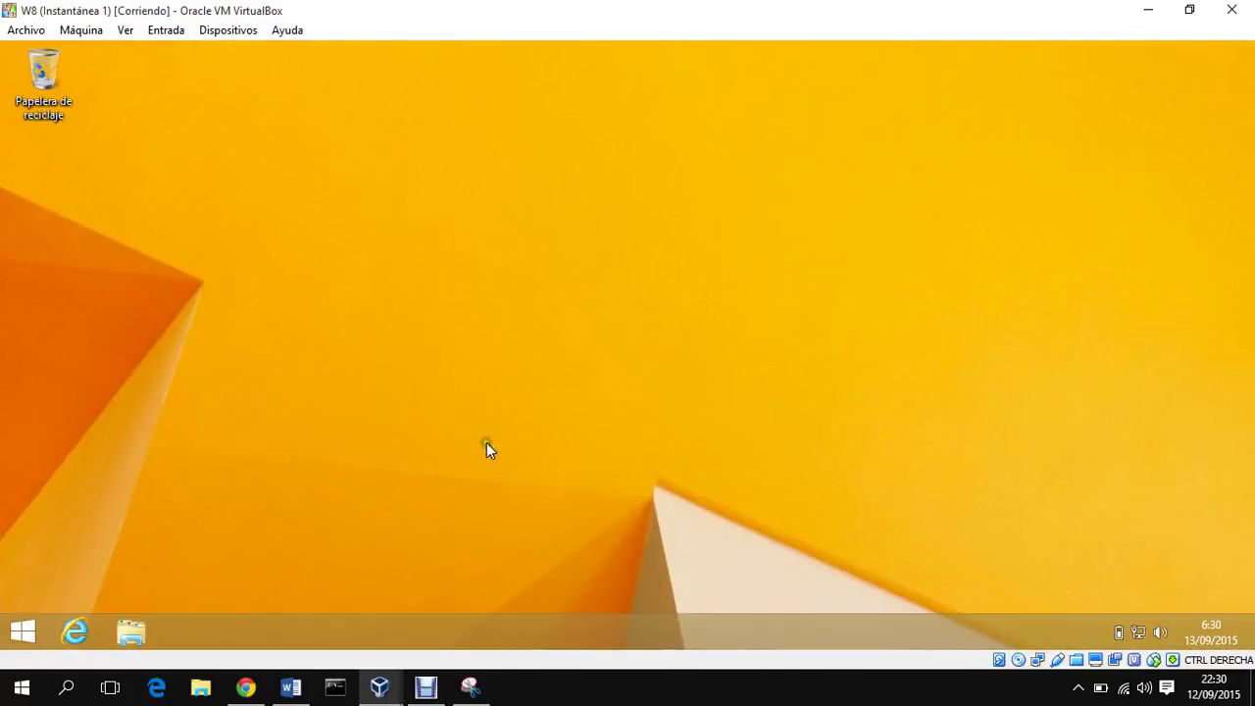
Step: Sign out of the W8 client from the Start button's quick menu
right_click(14, 629)
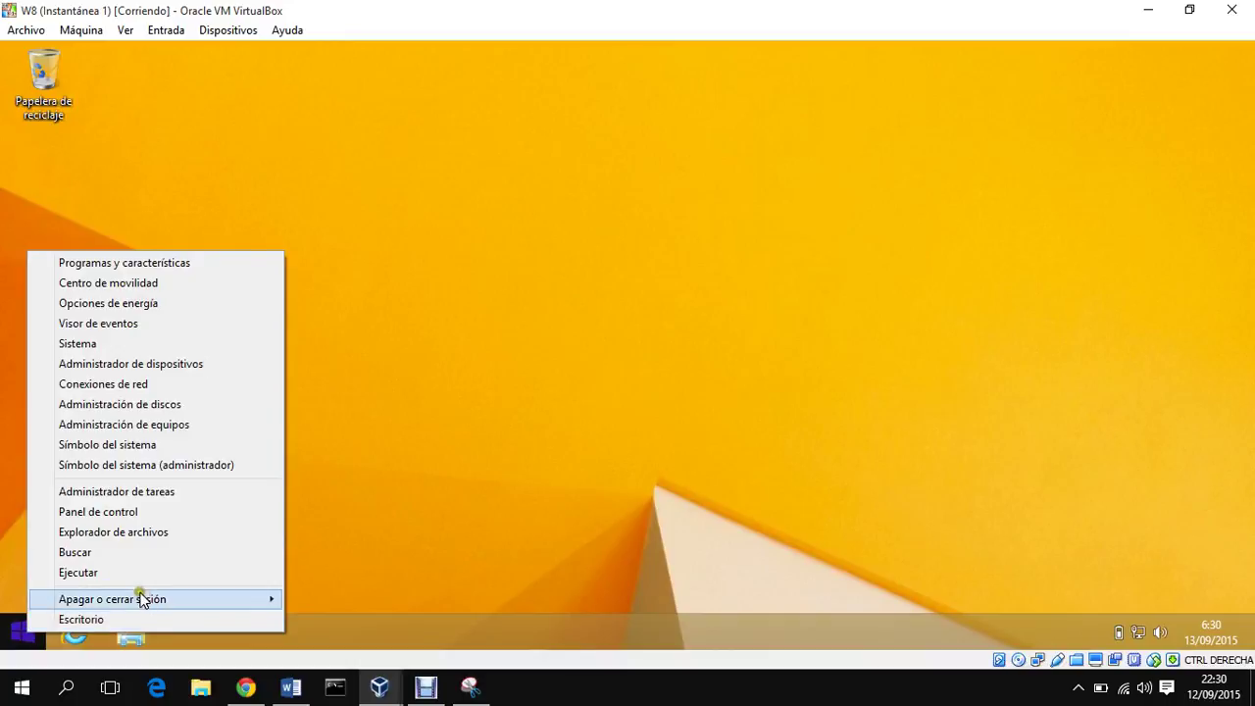
mouse_move(157, 603)
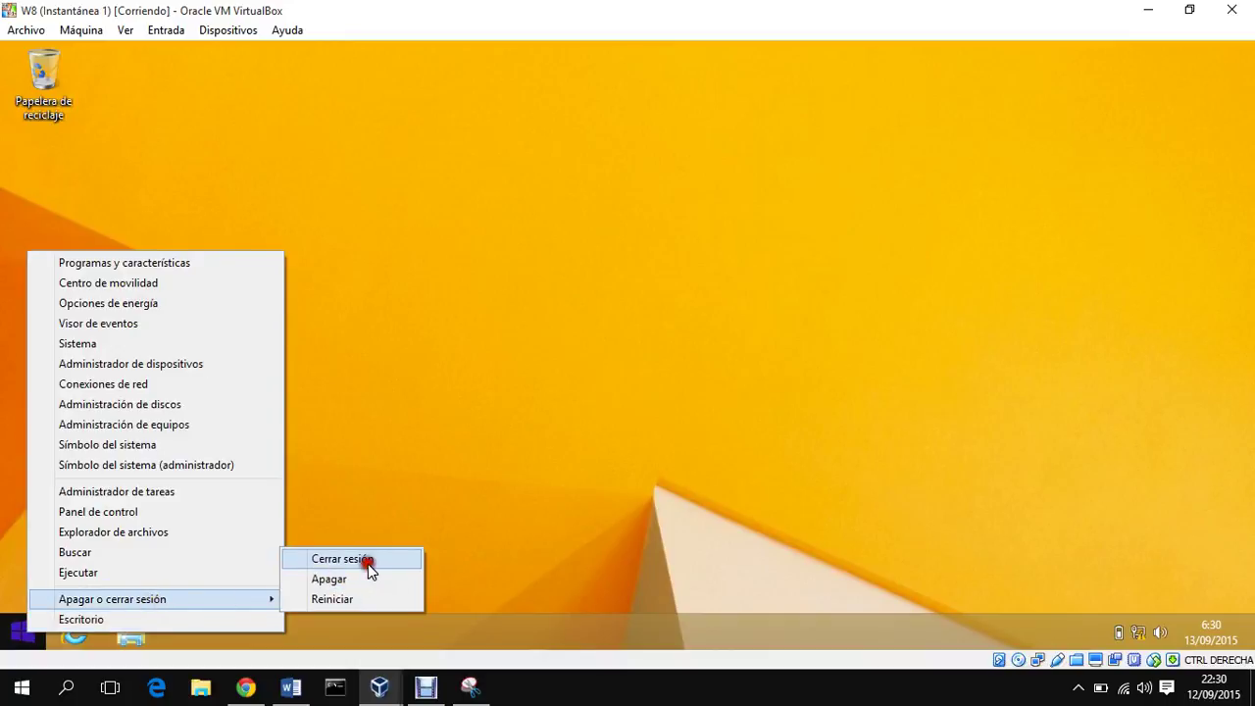
left_click(368, 562)
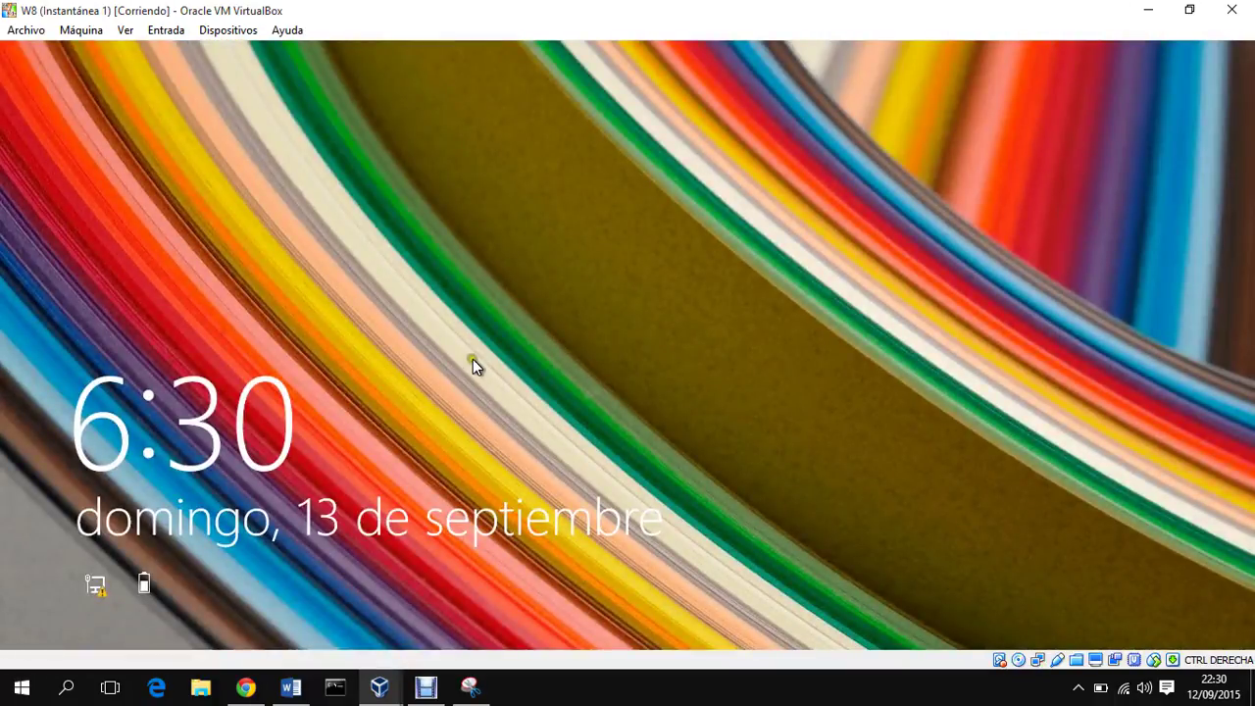
Step: Sign in to W8 as another user, domain account jcnet\a, with its password
left_click(472, 359)
left_click(607, 316)
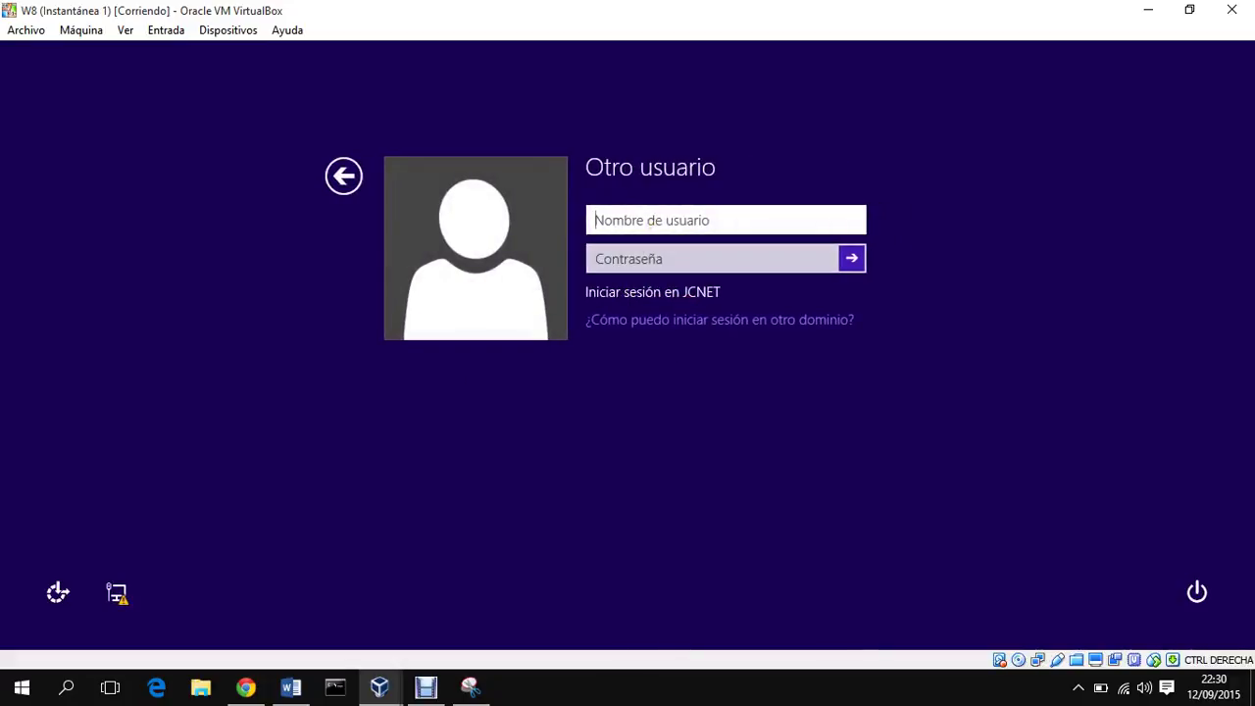
type("jcnet")
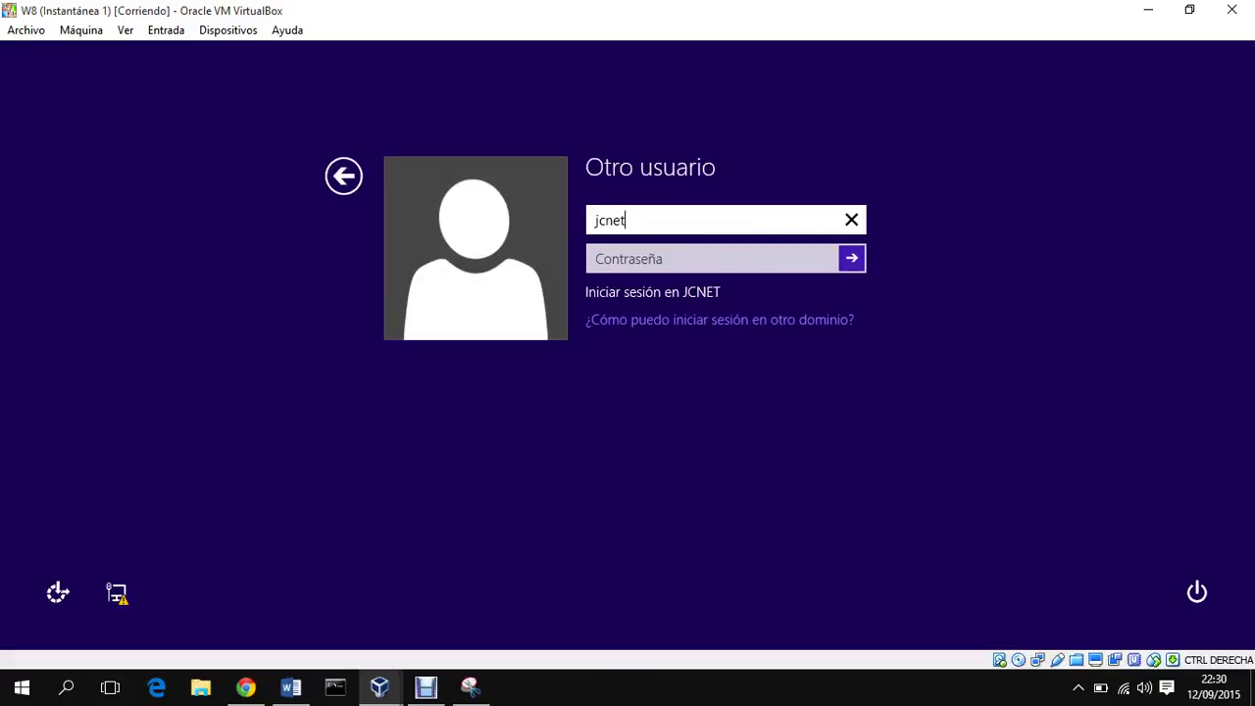
type("\\a")
key("Tab")
type("•")
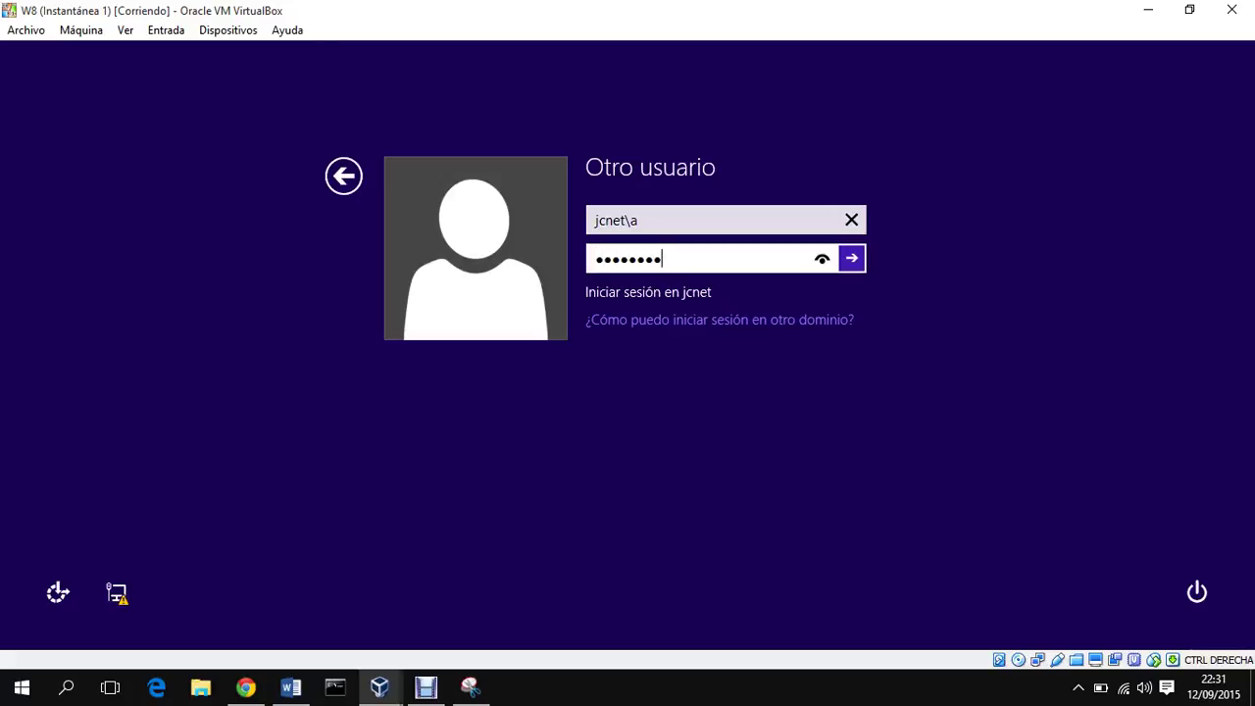
key("Return")
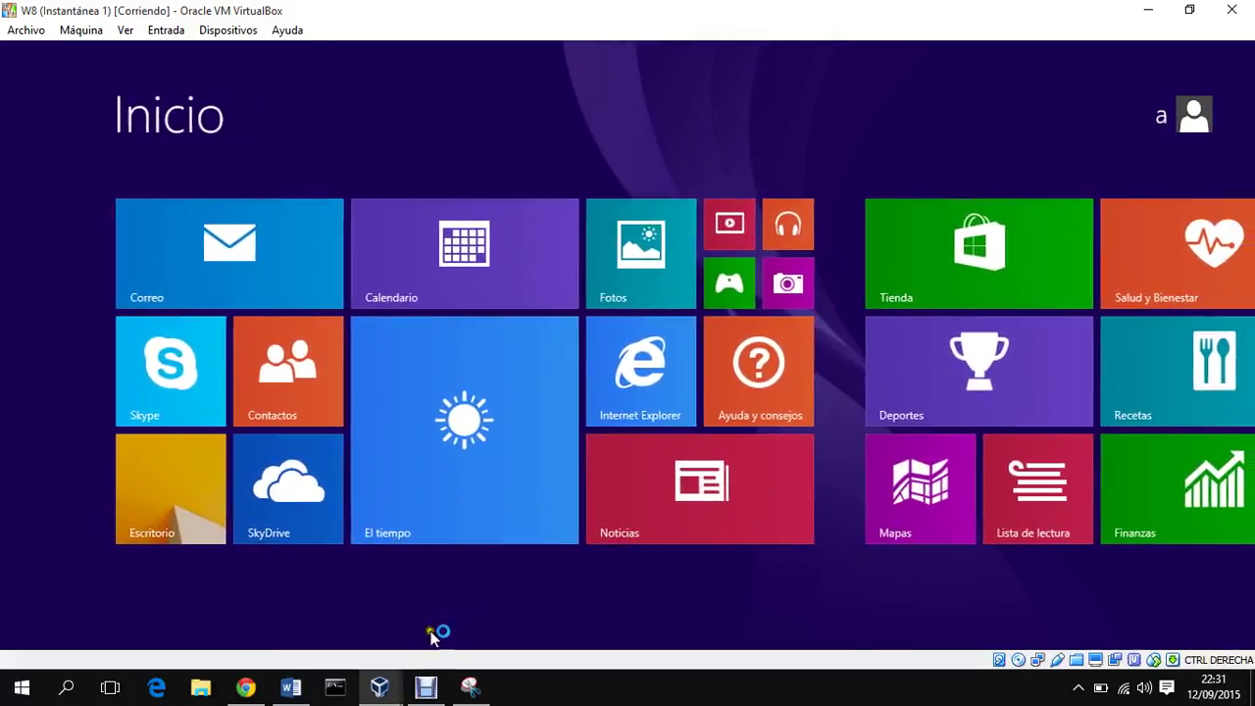
Step: Check the 2008R2 and 2008R_2 server machines, then return to the W8 client
left_click(299, 613)
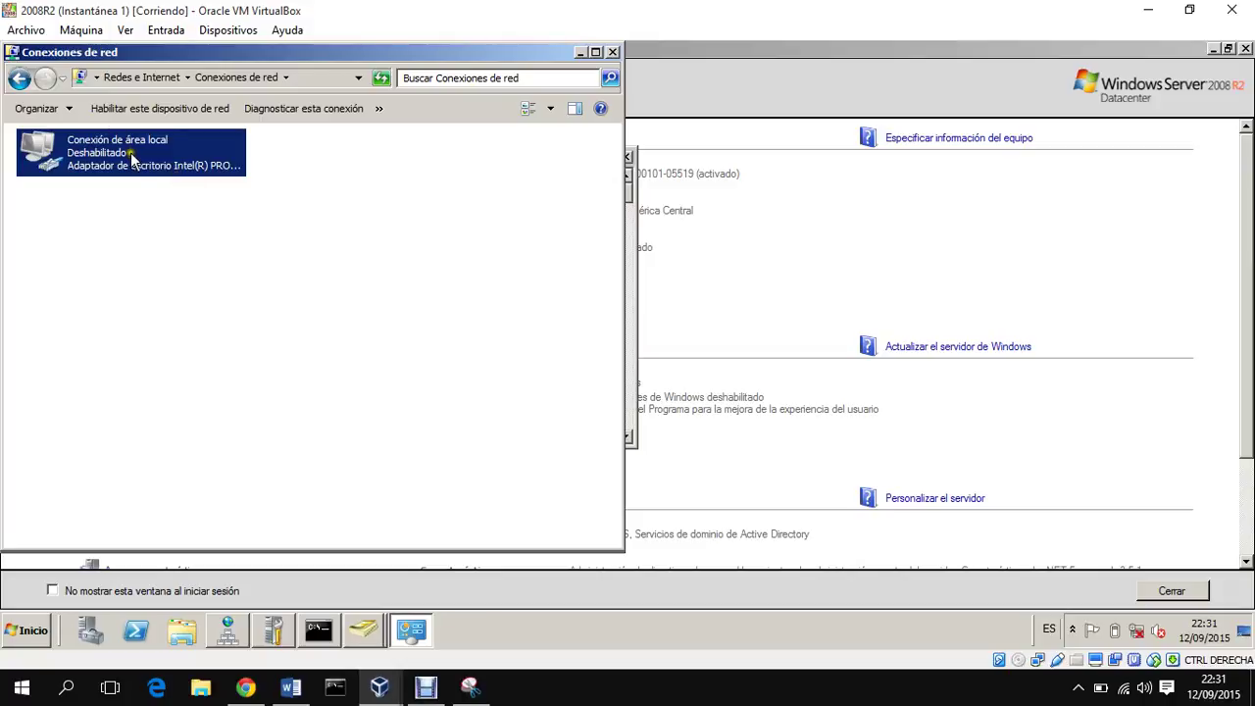
left_click(379, 686)
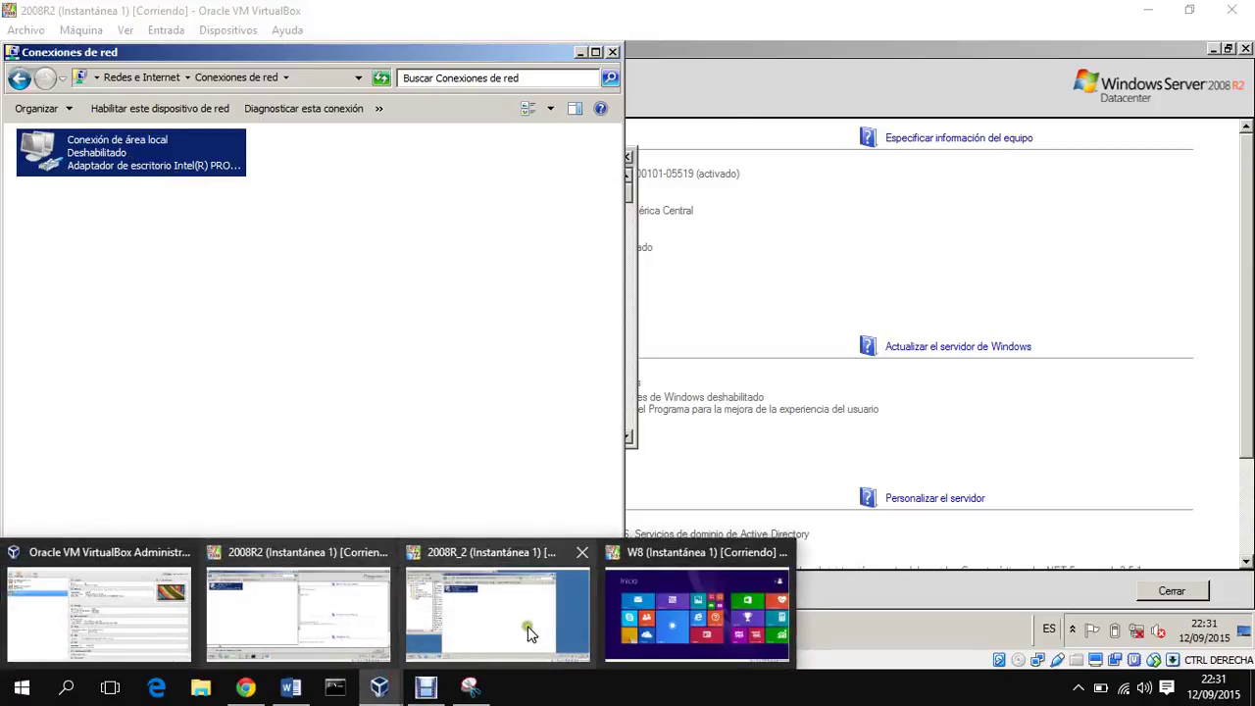
left_click(527, 633)
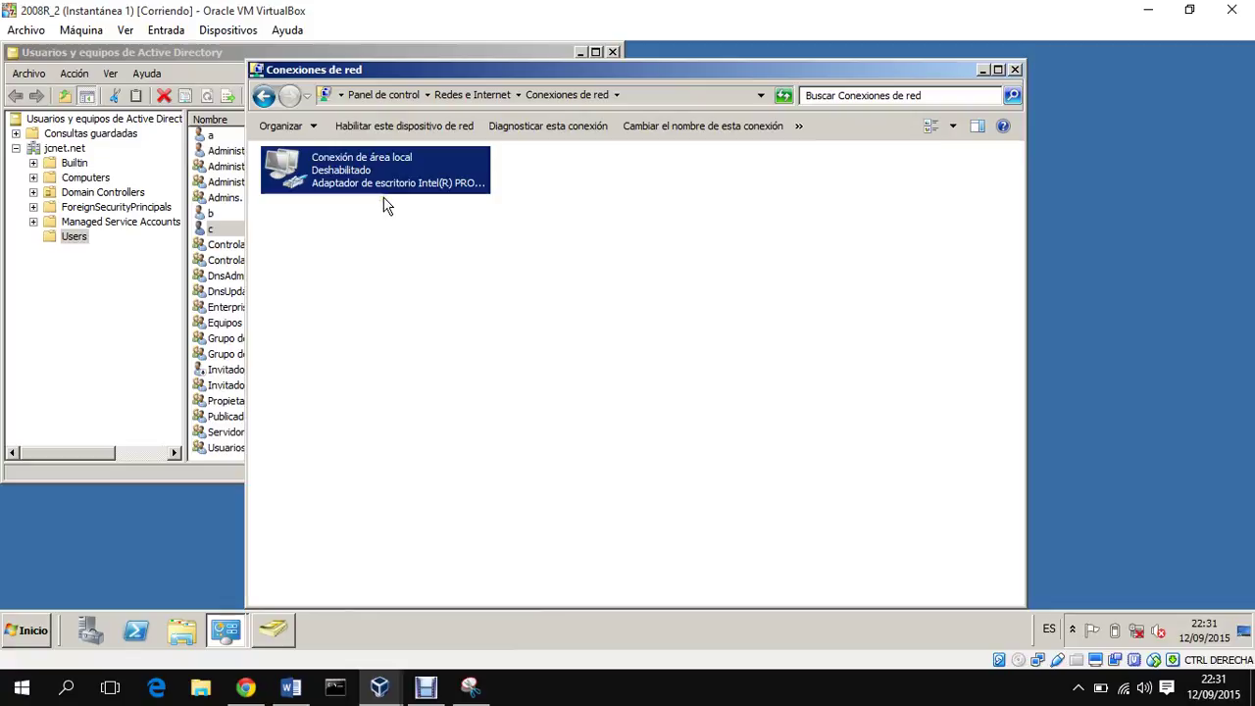
left_click(395, 683)
left_click(676, 603)
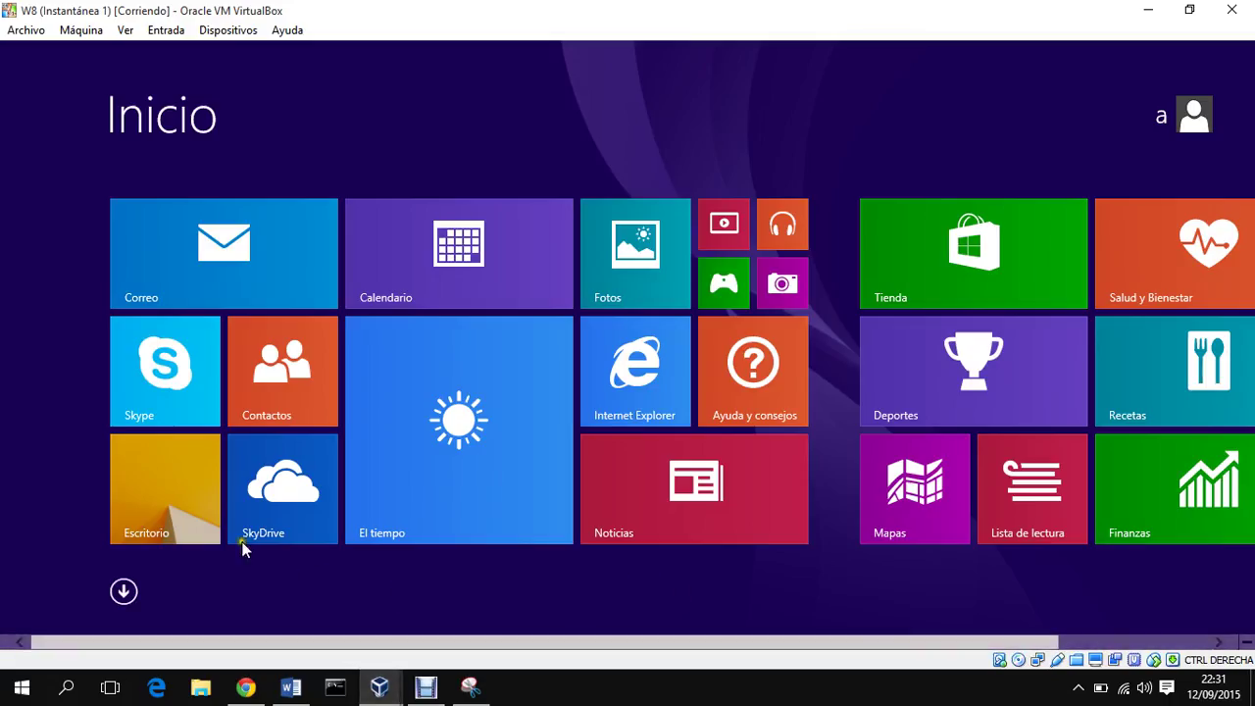
Step: On the W8 desktop, open System Properties and approve it with administrator credentials
left_click(180, 484)
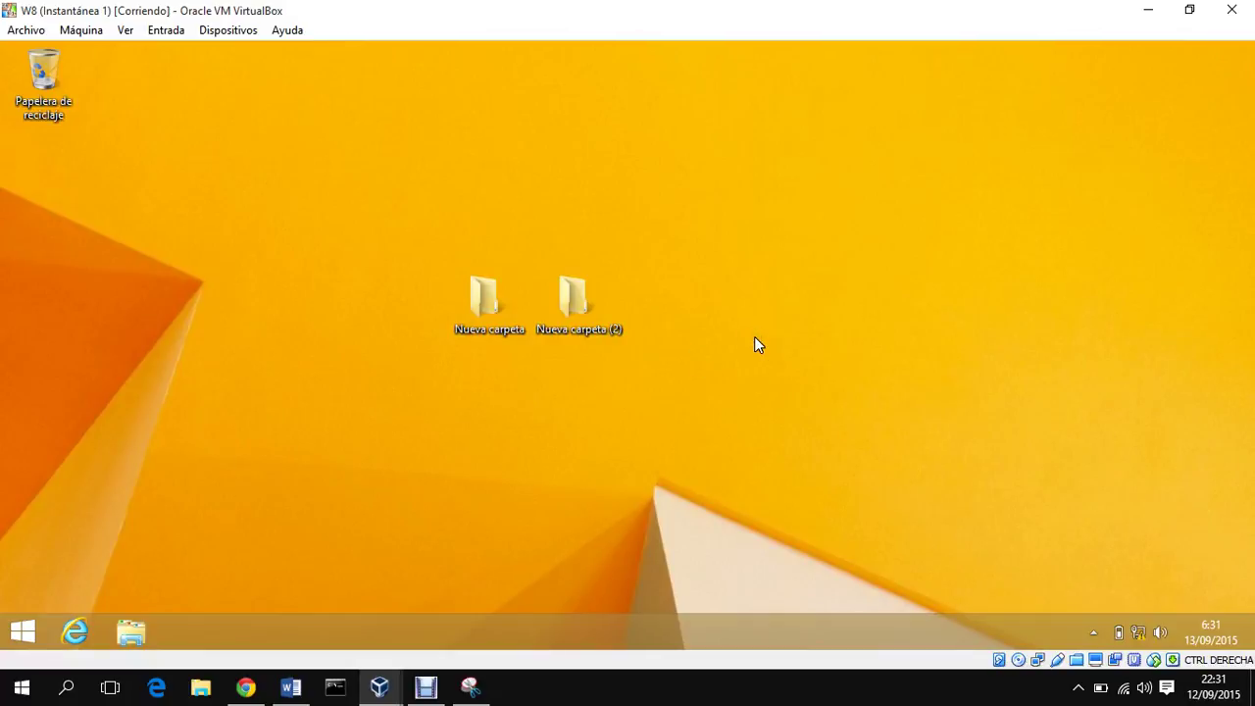
key("super+Pause")
left_click(916, 438)
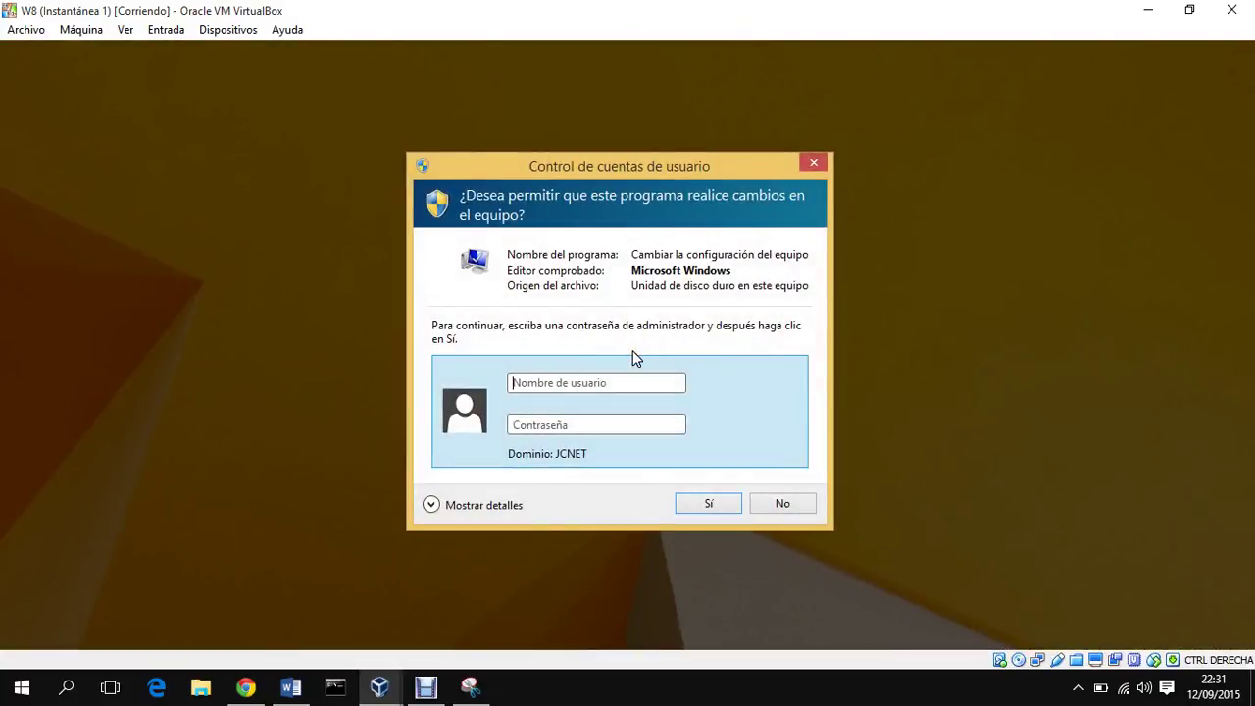
type("a")
key("BackSpace")
type("administradora")
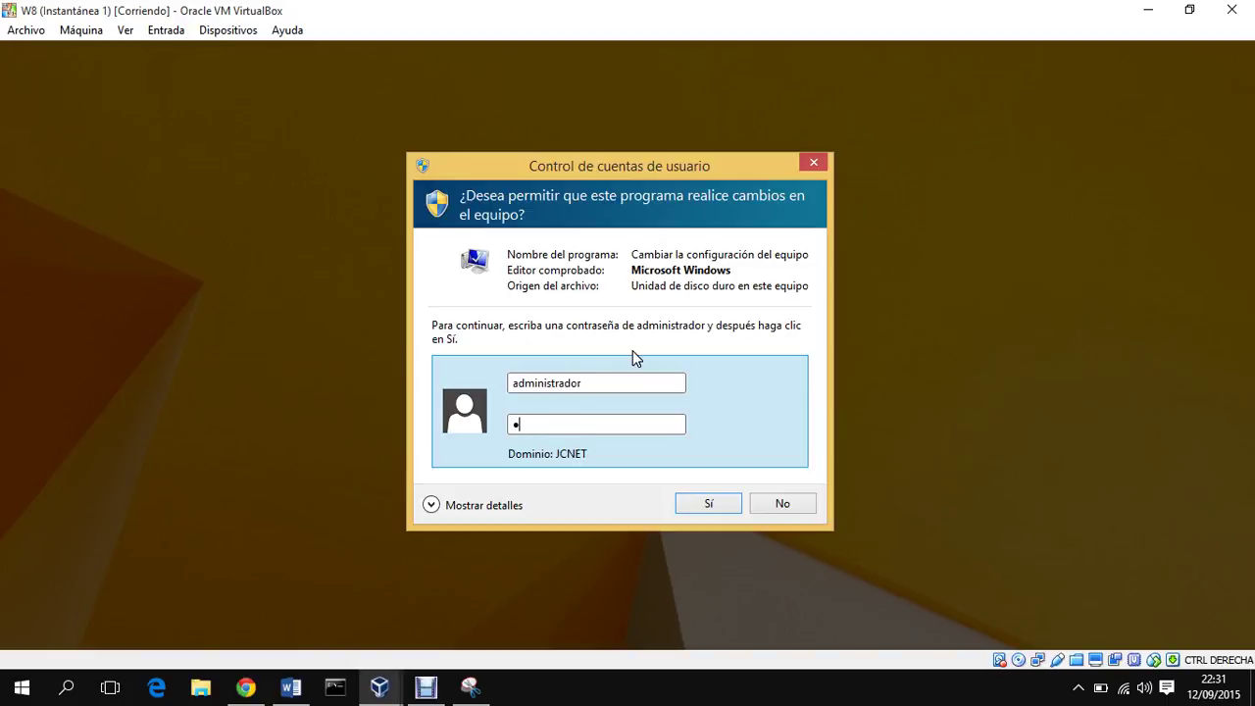
key("BackSpace")
type("abcdefgh")
key("Return")
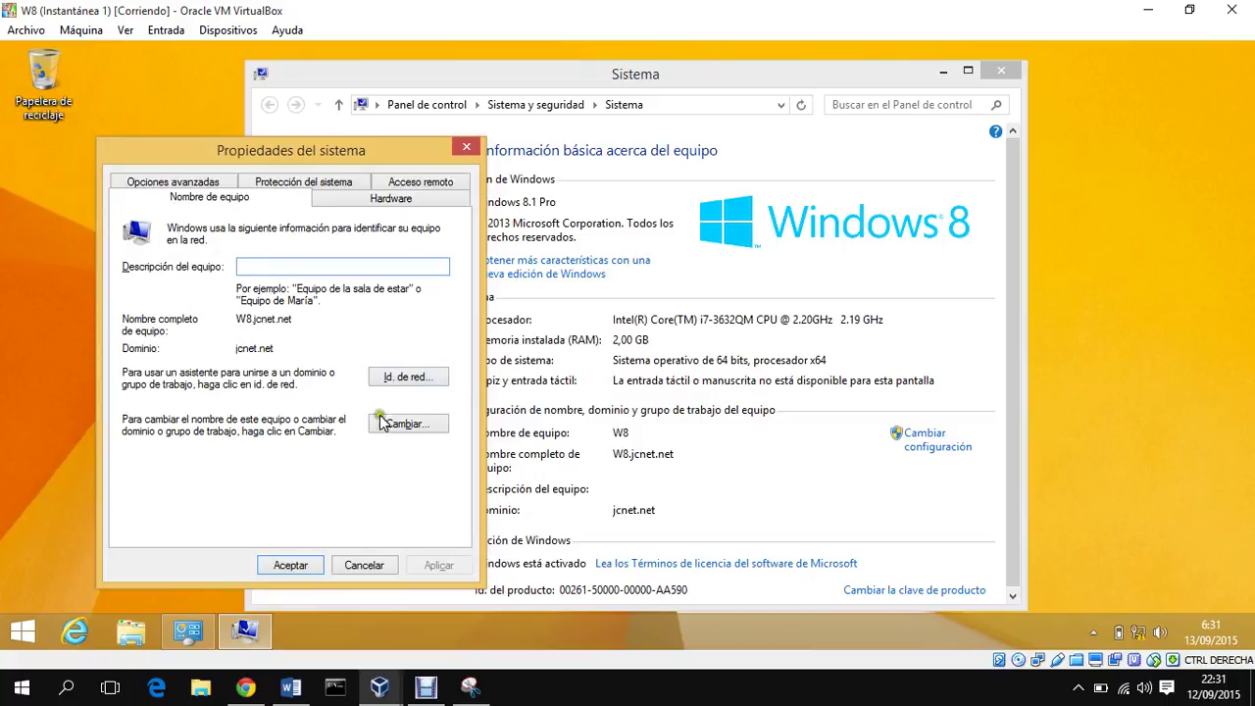
Step: Open the User Profiles list, widen the Tipo column, and try making Cuenta desconocida roaming
left_click(182, 183)
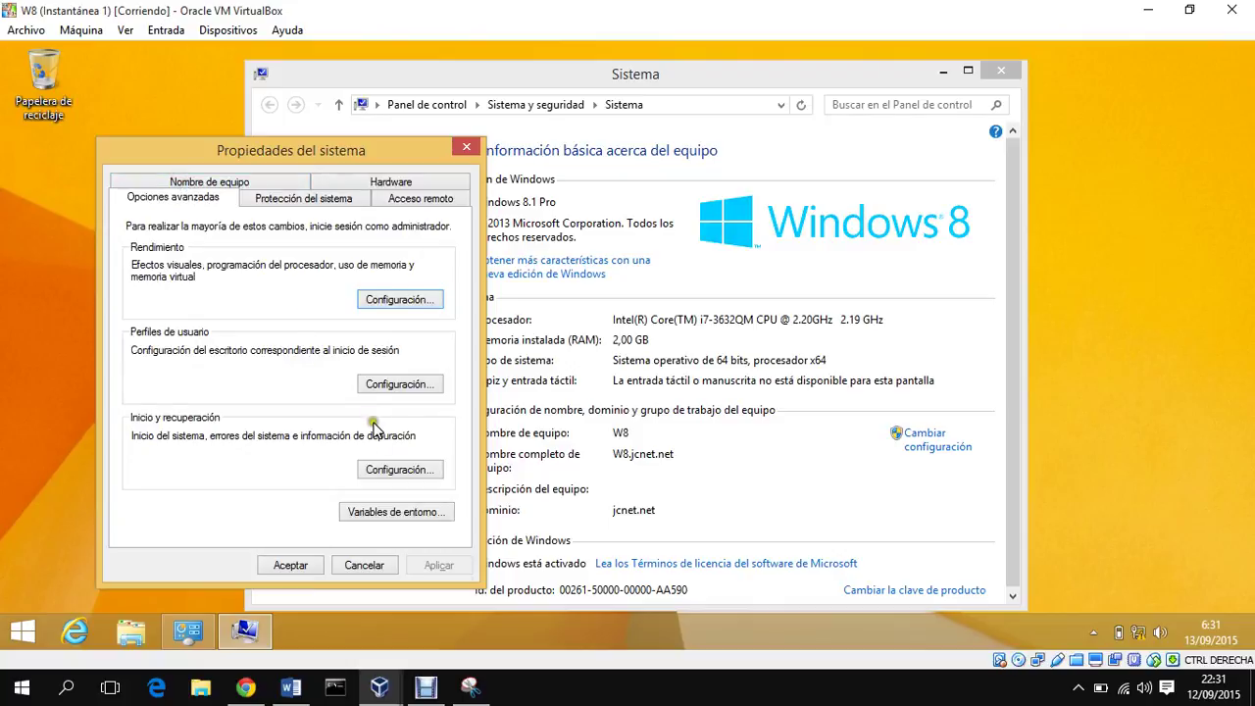
left_click(387, 384)
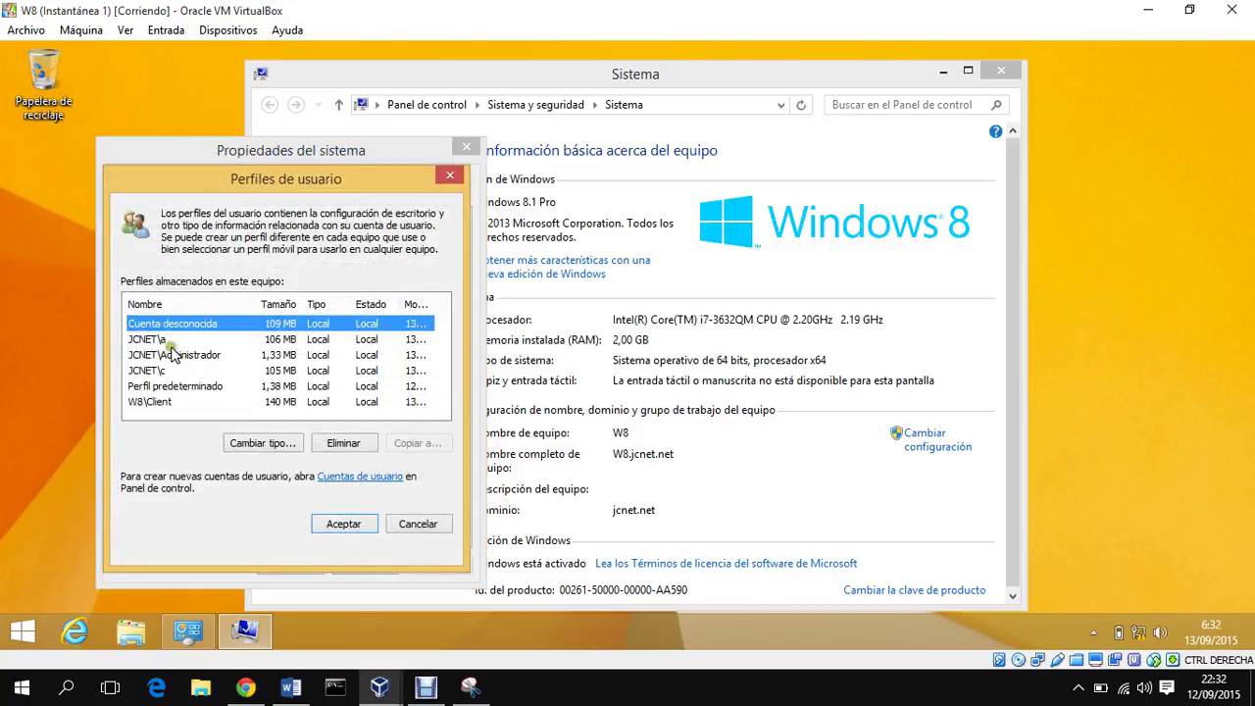
left_click_drag(353, 304, 369, 303)
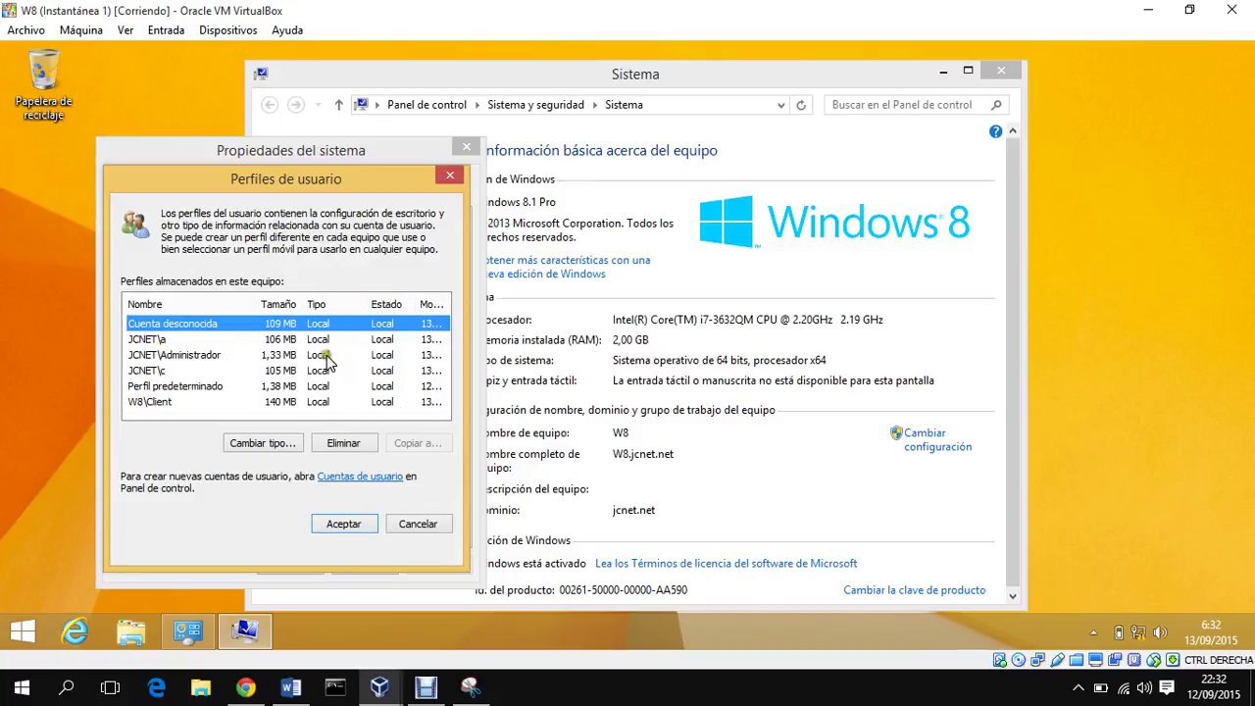
left_click(280, 442)
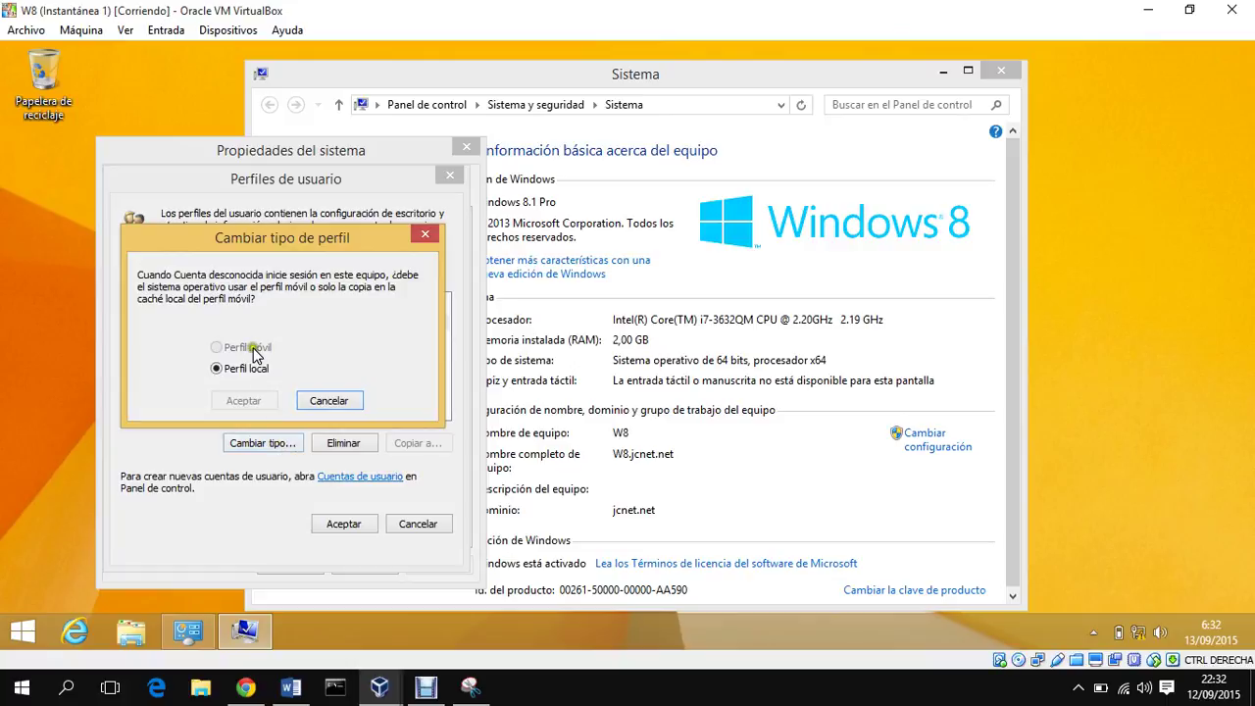
left_click(257, 343)
left_click(263, 348)
Step: Cancel the profile type, User Profiles and System Properties dialogs, and close the System window
left_click(343, 404)
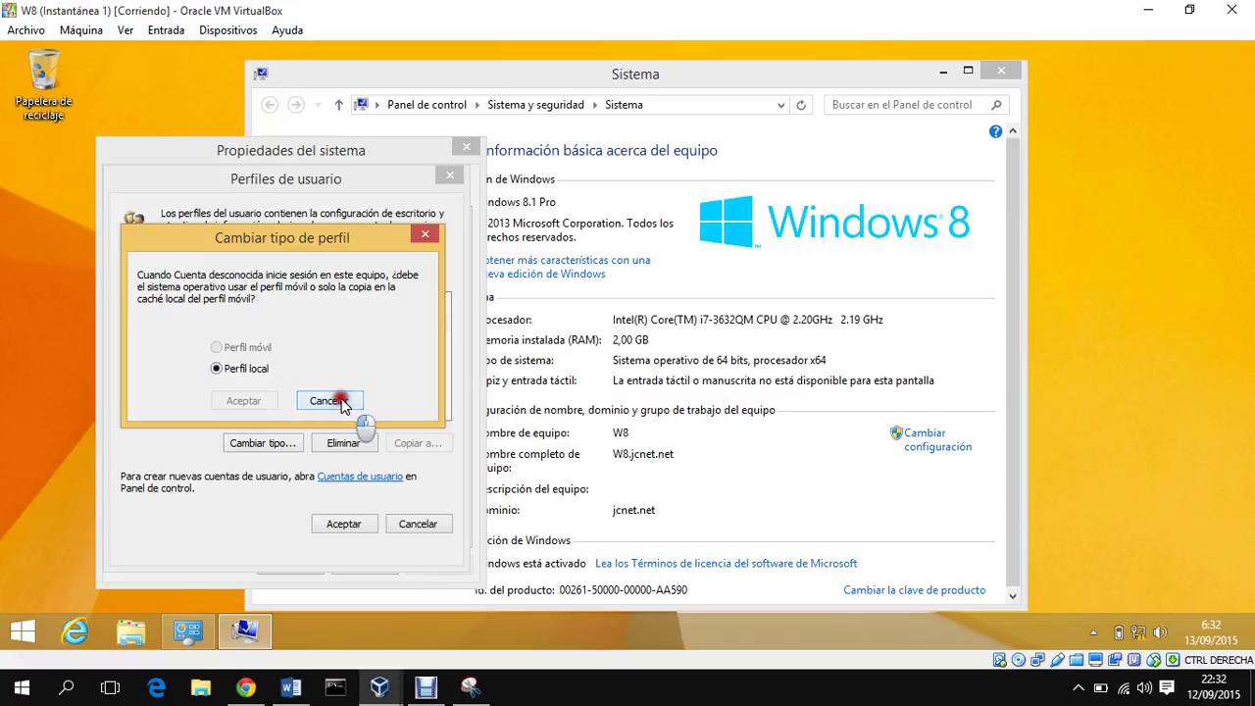
left_click(427, 523)
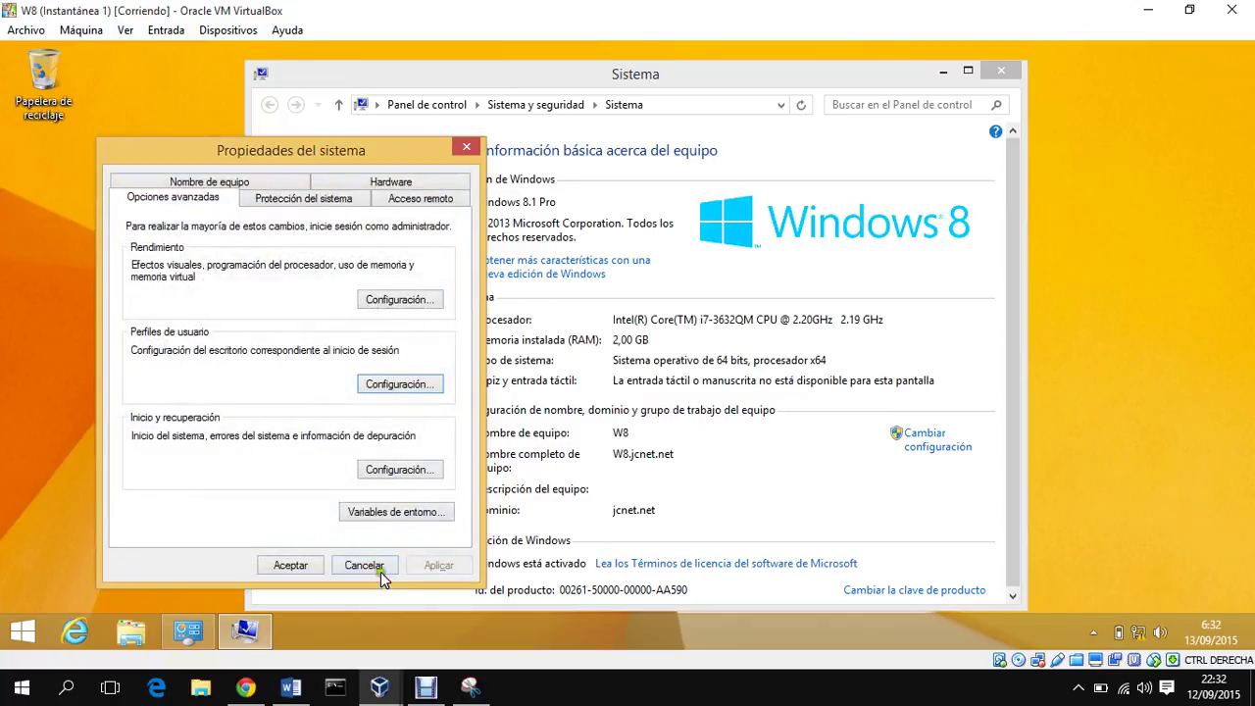
left_click(376, 569)
left_click(1006, 74)
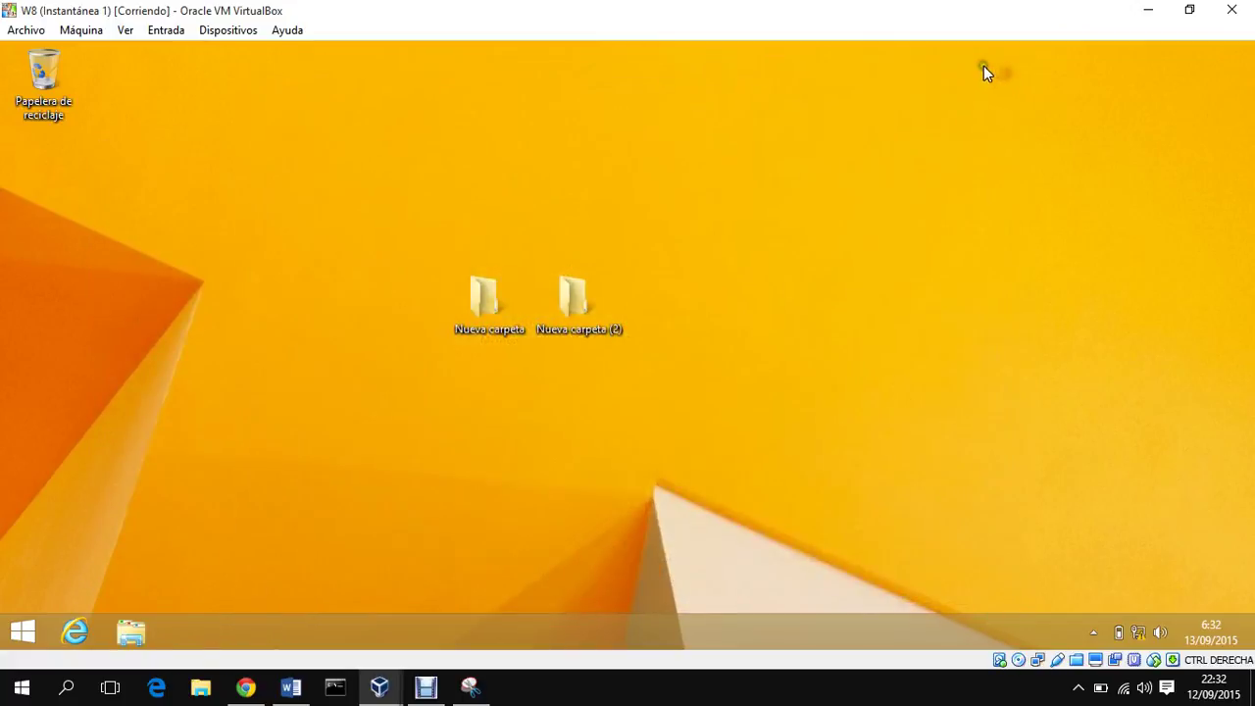
Step: Enable the local area connection on both the 2008R2 and 2008R_2 servers
left_click(392, 688)
left_click(311, 610)
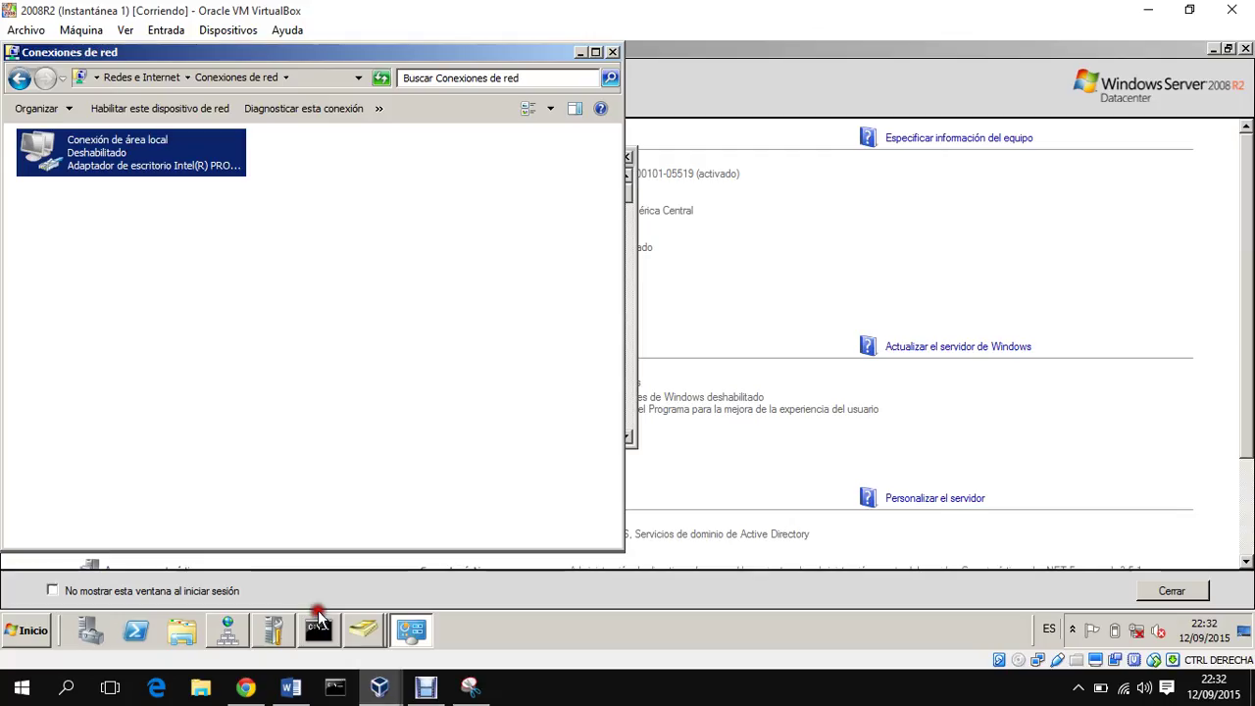
right_click(191, 159)
left_click(210, 165)
left_click(384, 690)
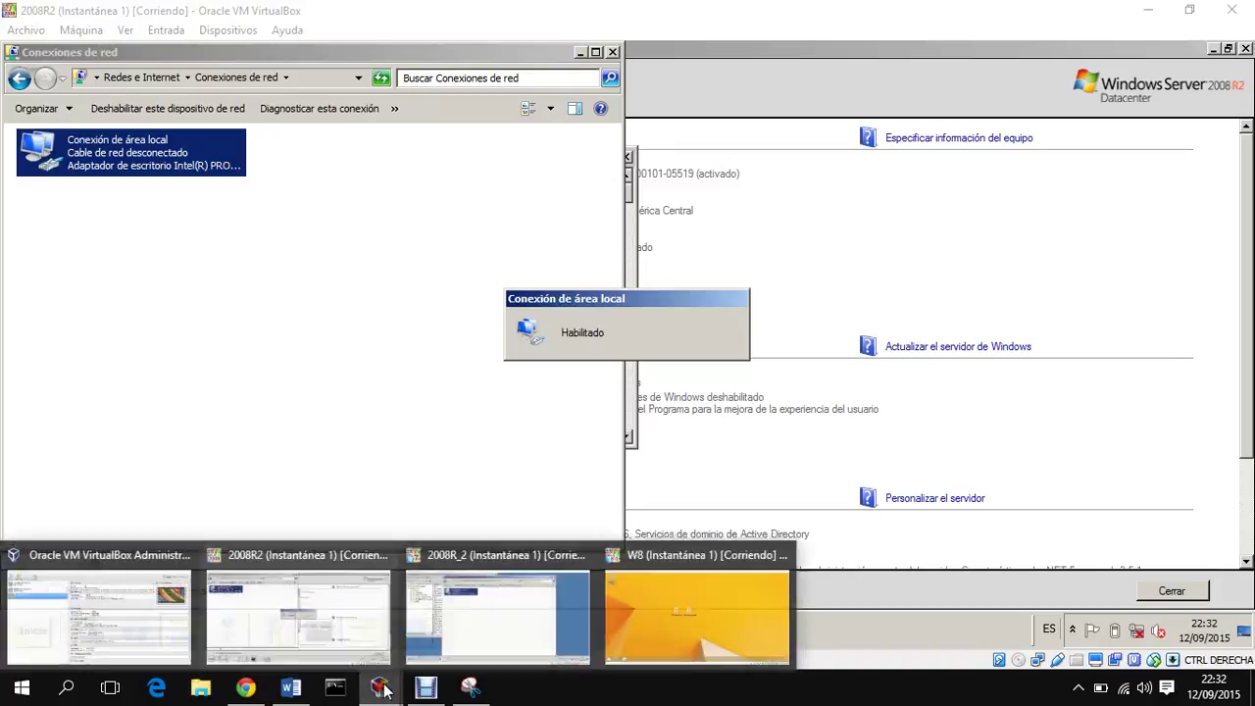
left_click(516, 610)
right_click(351, 169)
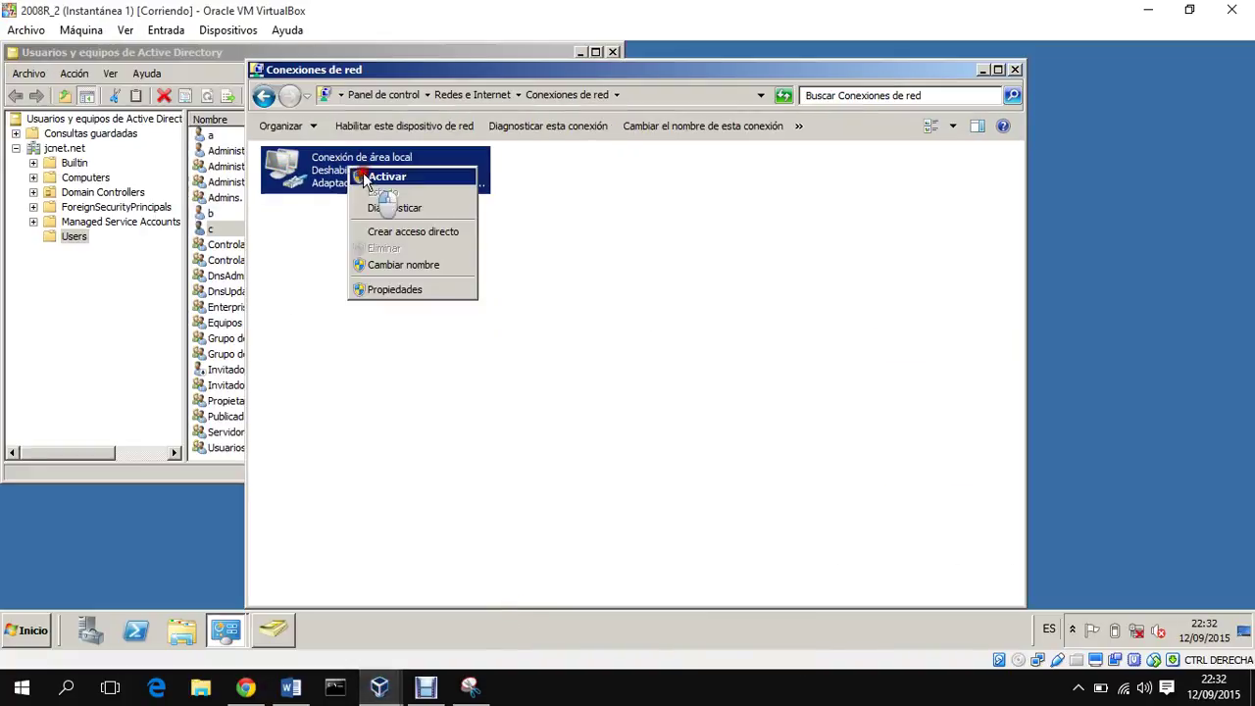
left_click(383, 177)
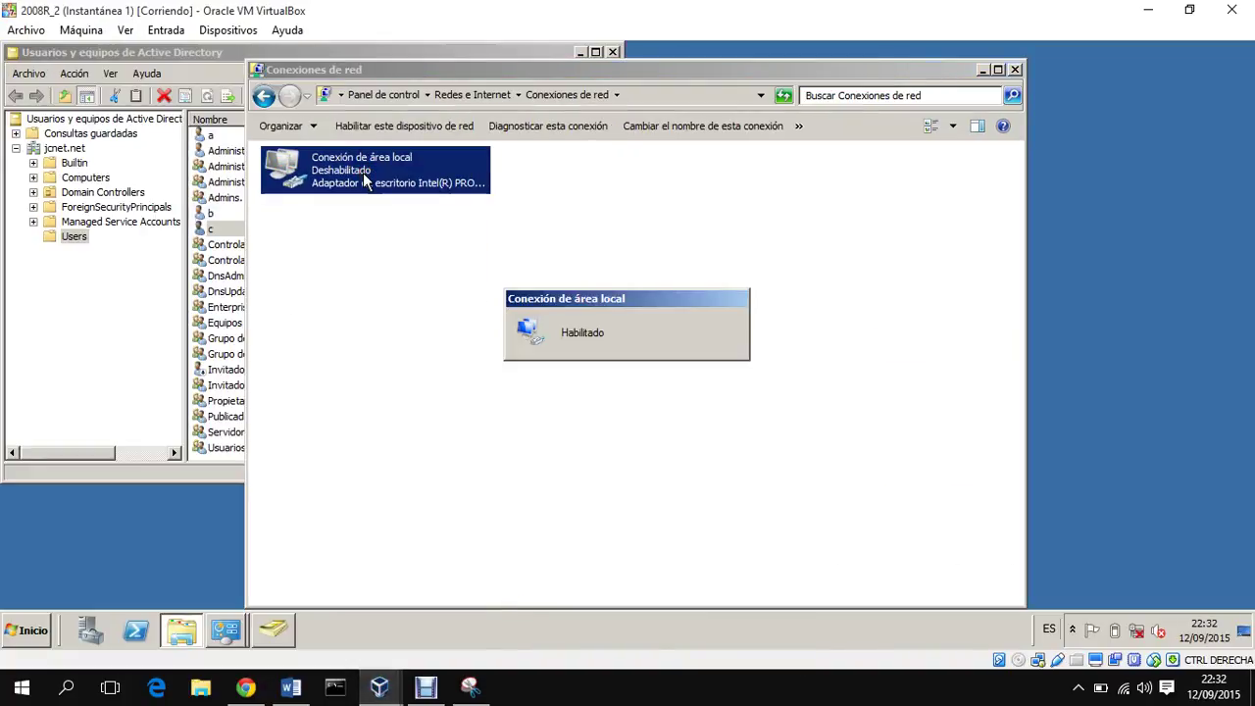
Step: Back on 2008R2, bring up the nslookup console and the Active Directory windows
left_click(382, 688)
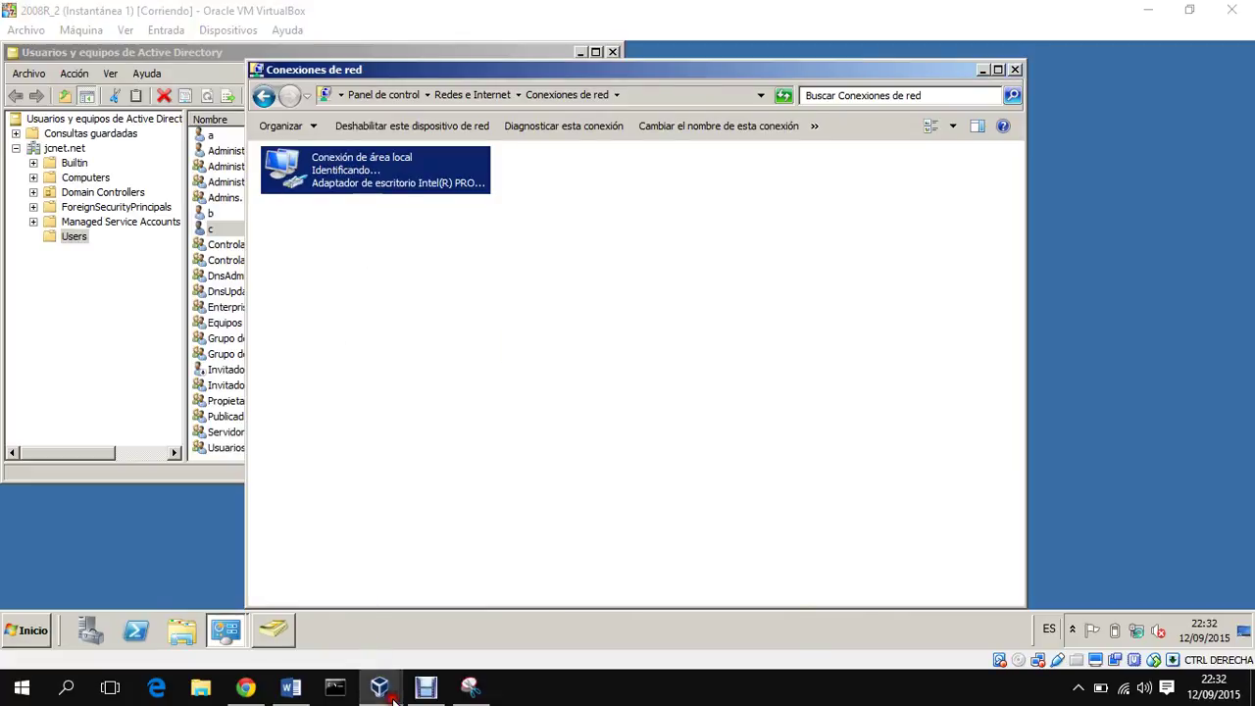
left_click(266, 602)
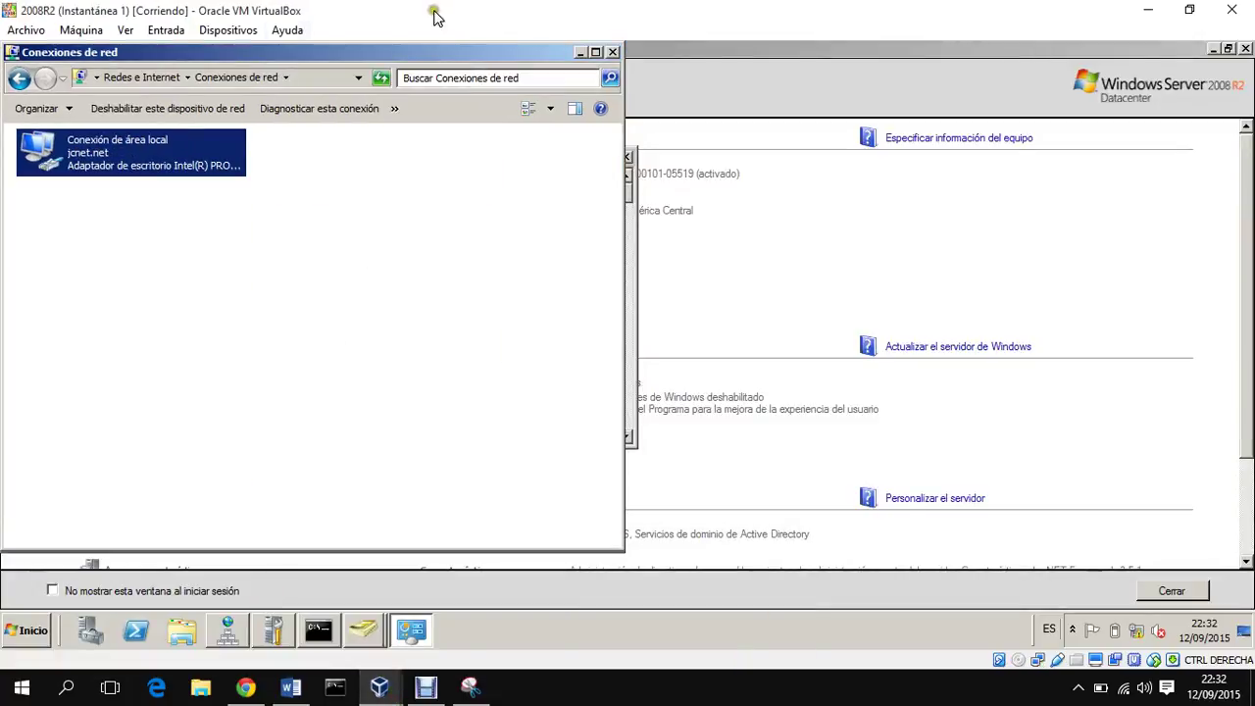
left_click(631, 385)
left_click(363, 630)
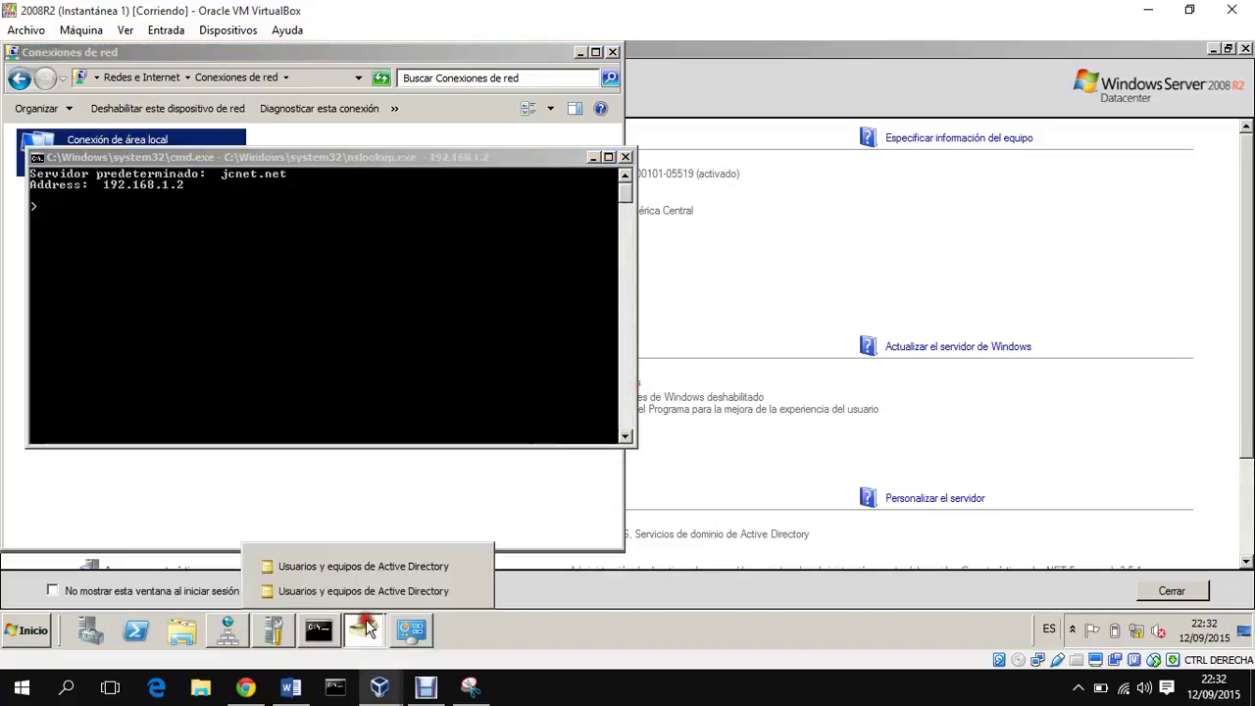
Step: Create user d (logon name d) in Users, password never expiring and unchangeable by the user
left_click(388, 568)
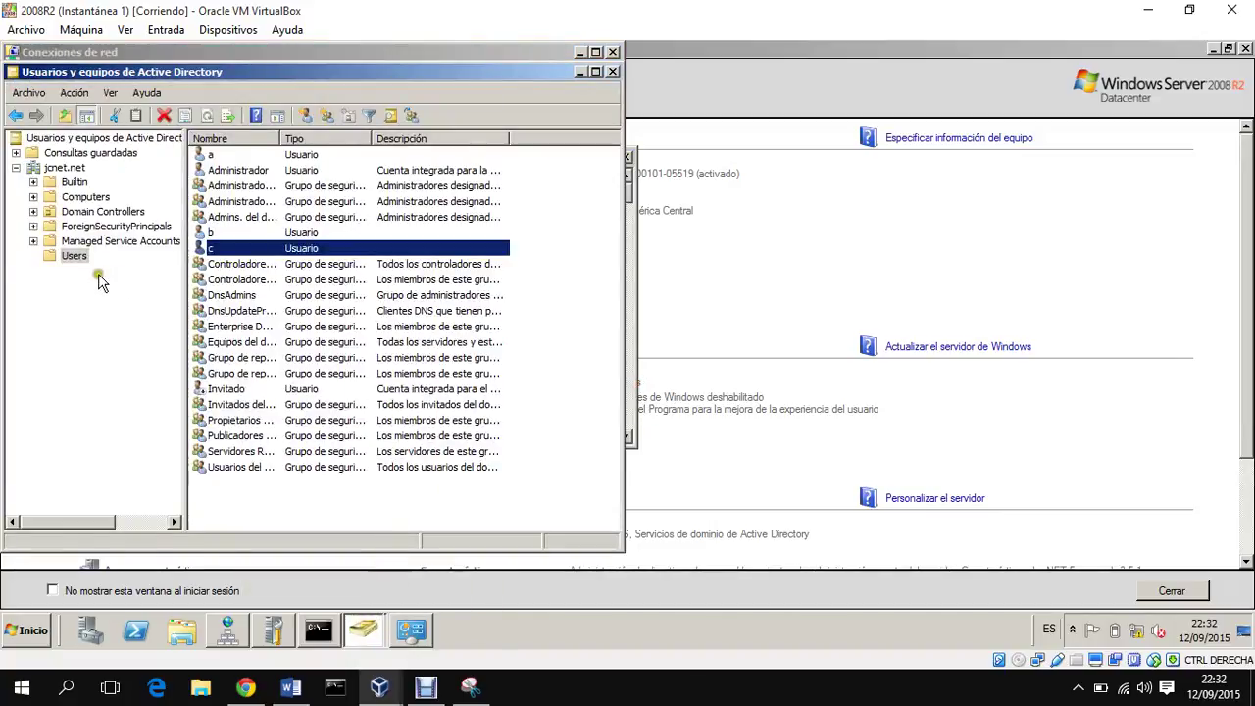
right_click(360, 515)
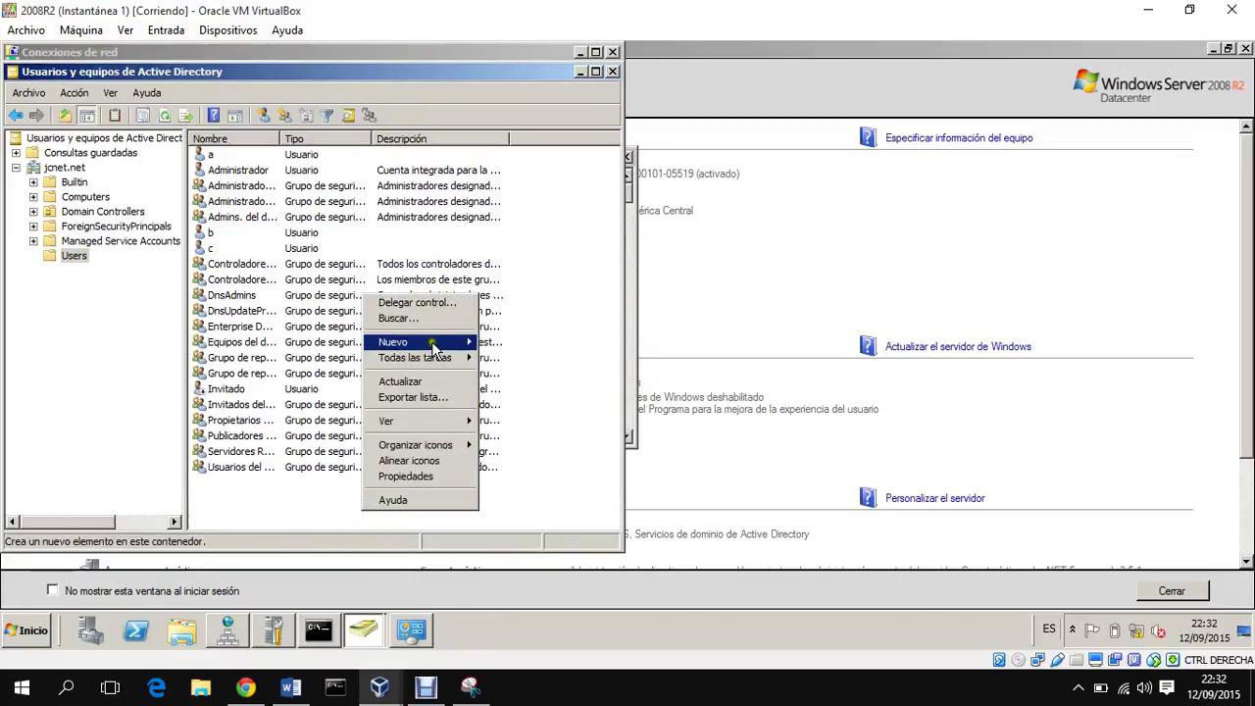
mouse_move(431, 343)
left_click(531, 455)
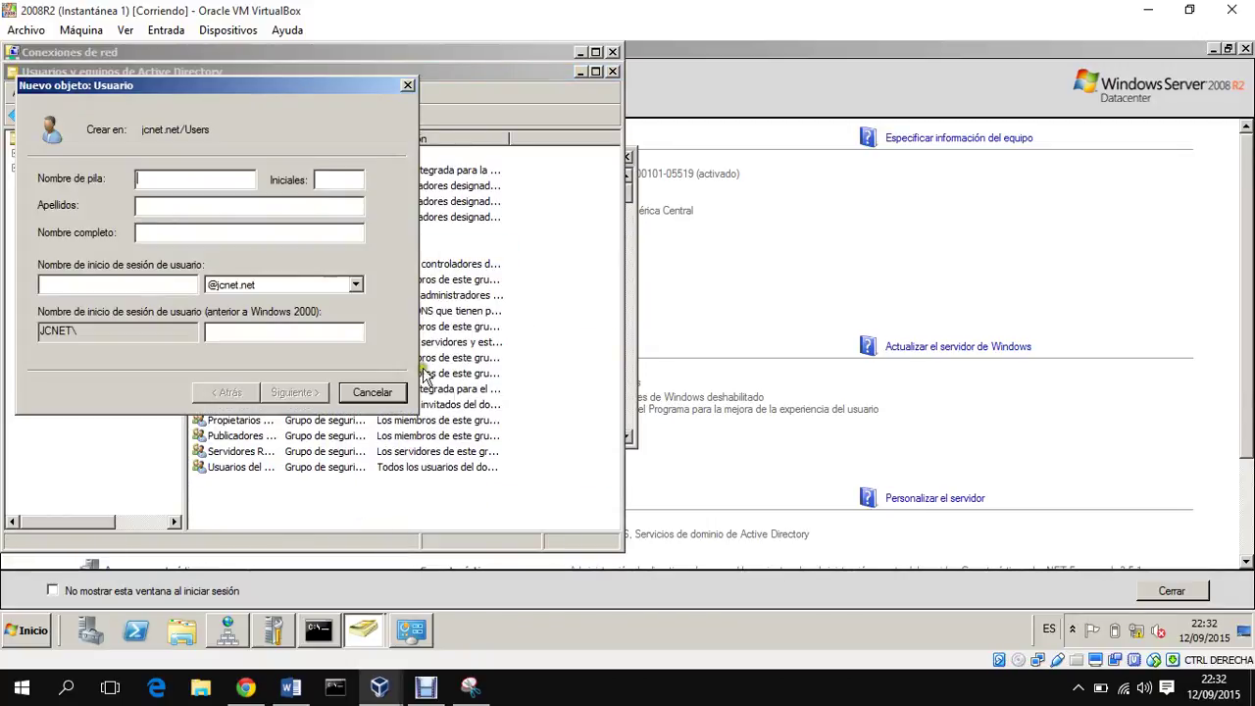
type("d")
left_click(160, 283)
type("d")
left_click(328, 394)
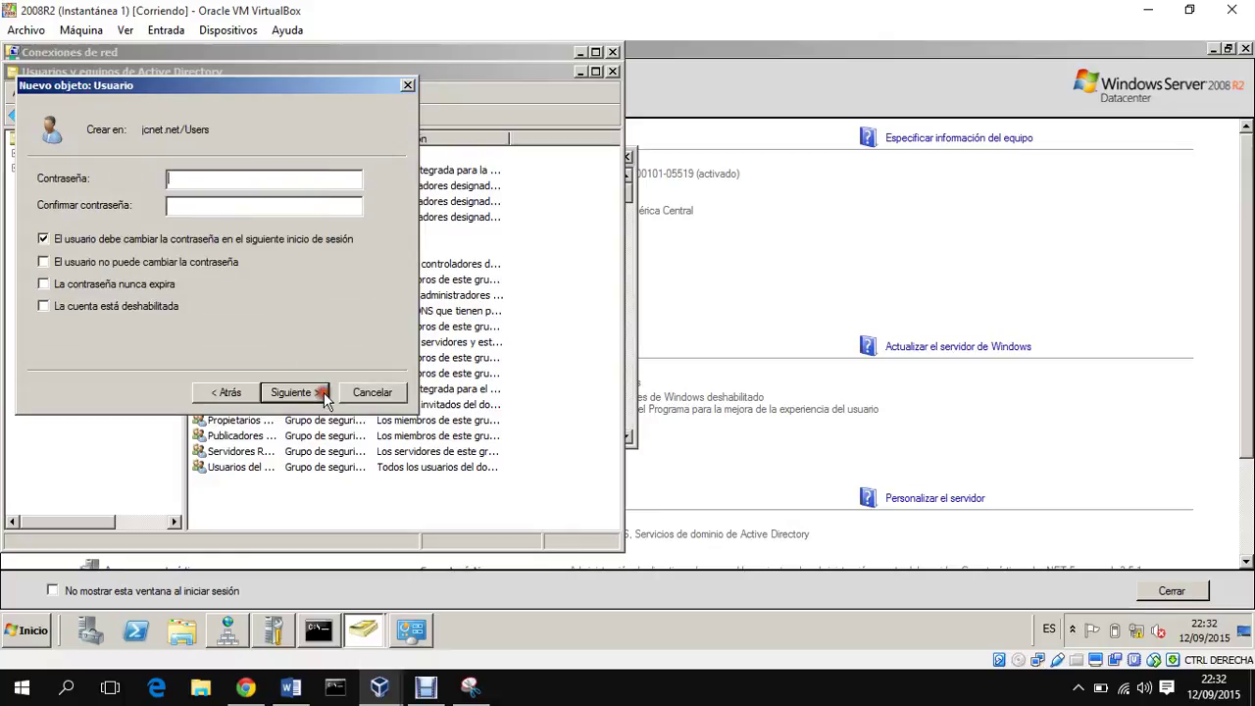
left_click(160, 263)
left_click(157, 284)
type("•••••")
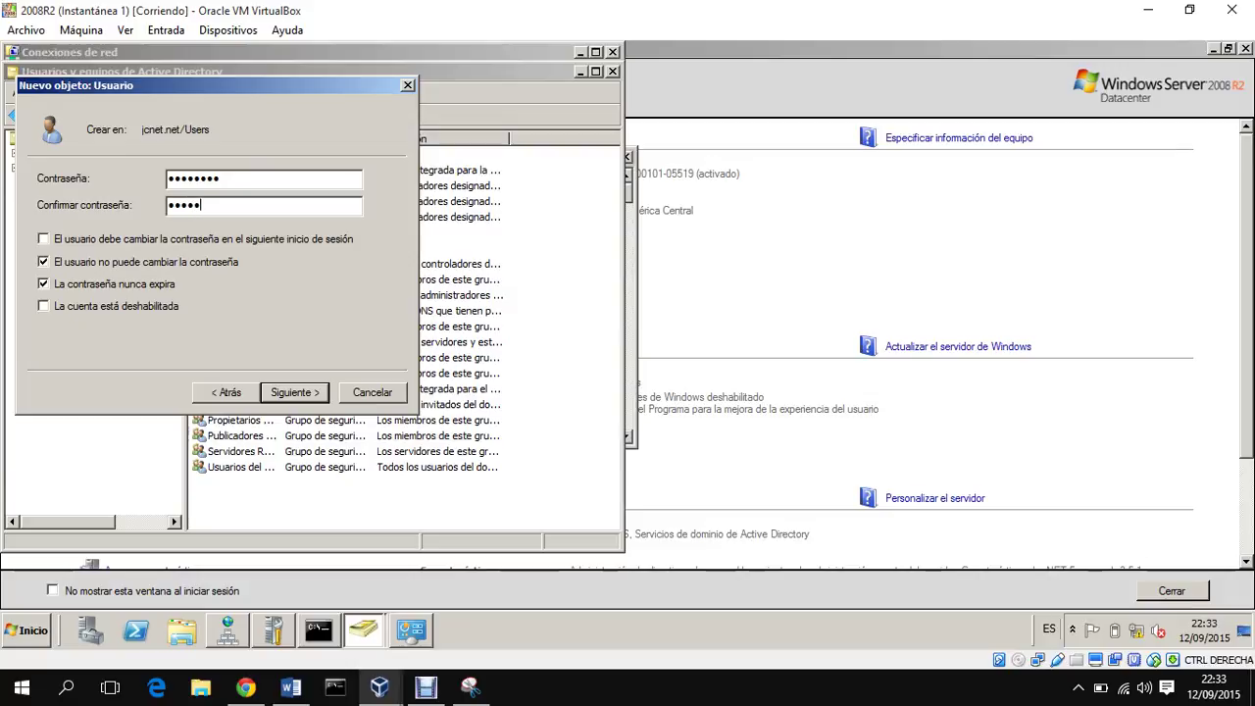
key("Return")
key("Return")
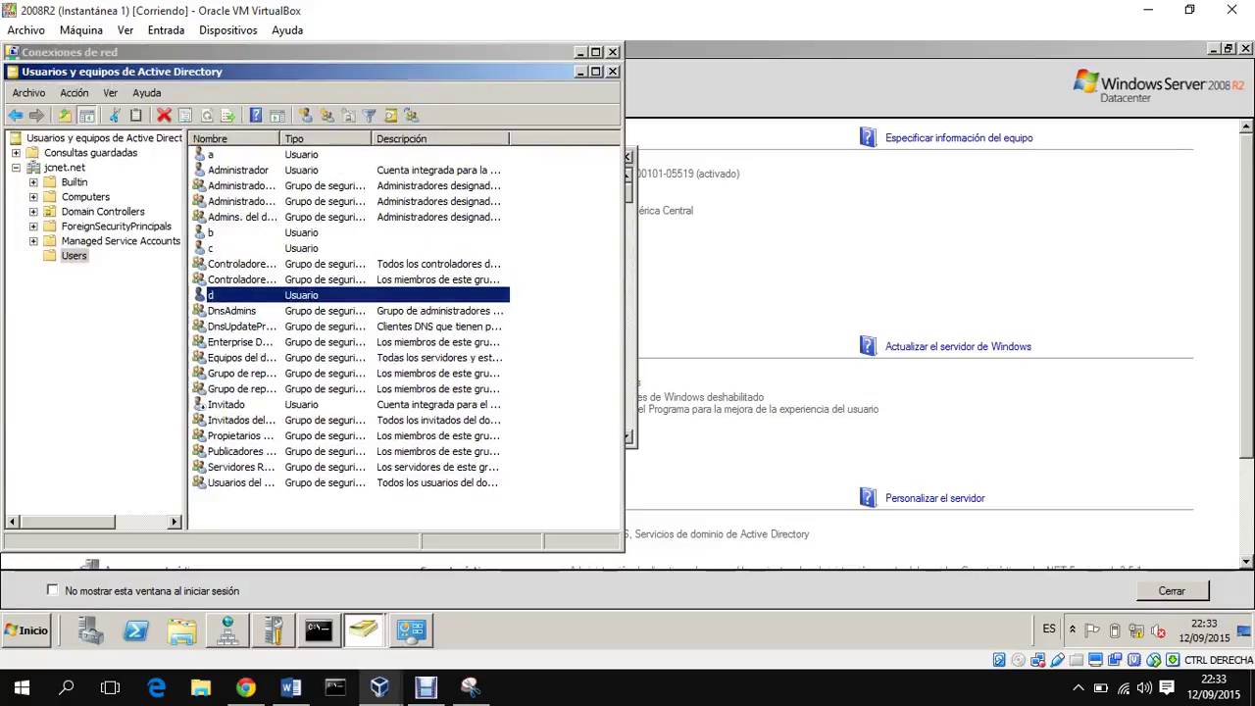
Step: Refresh the Users list on 2008R_2 to confirm user d replicated, then return to 2008R2
left_click(378, 684)
left_click(458, 616)
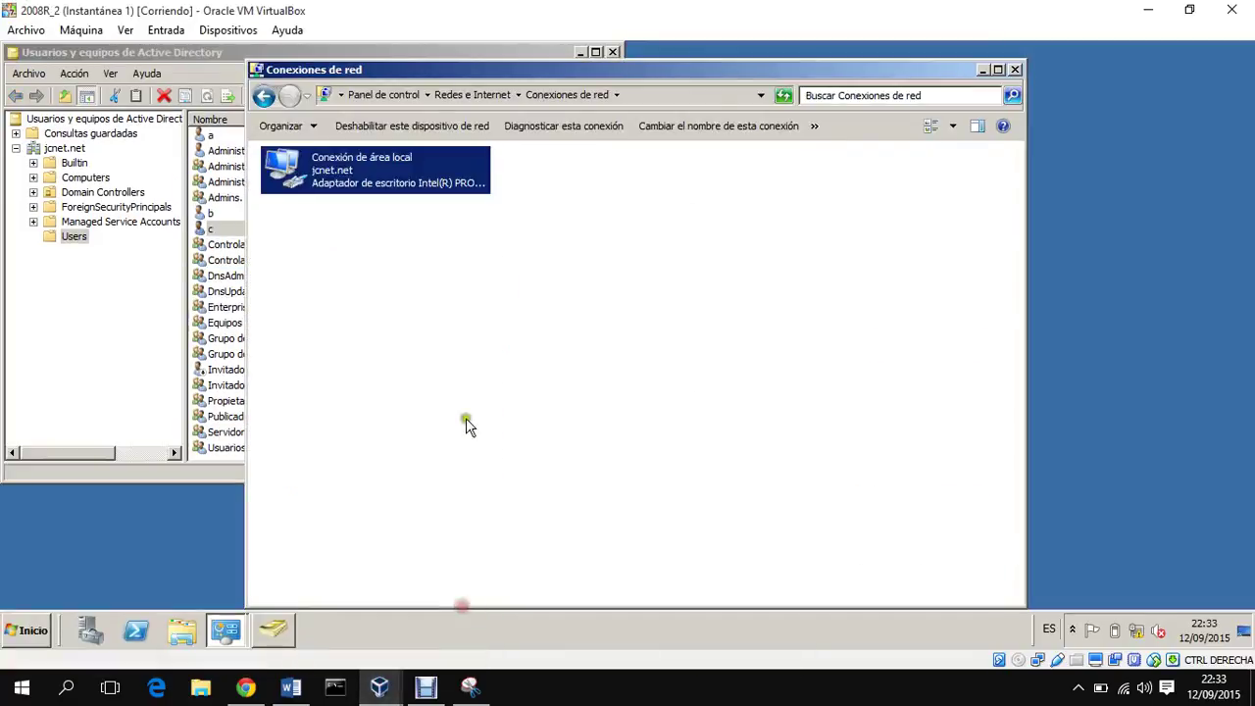
left_click(140, 324)
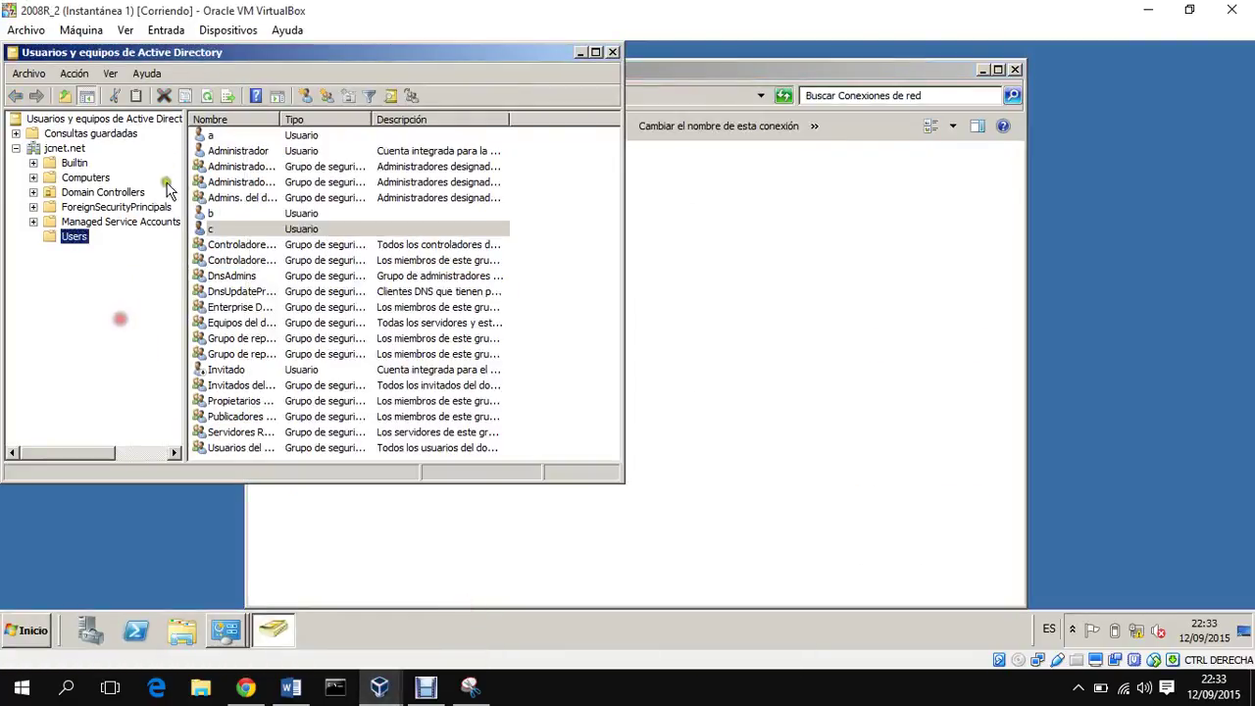
left_click(211, 95)
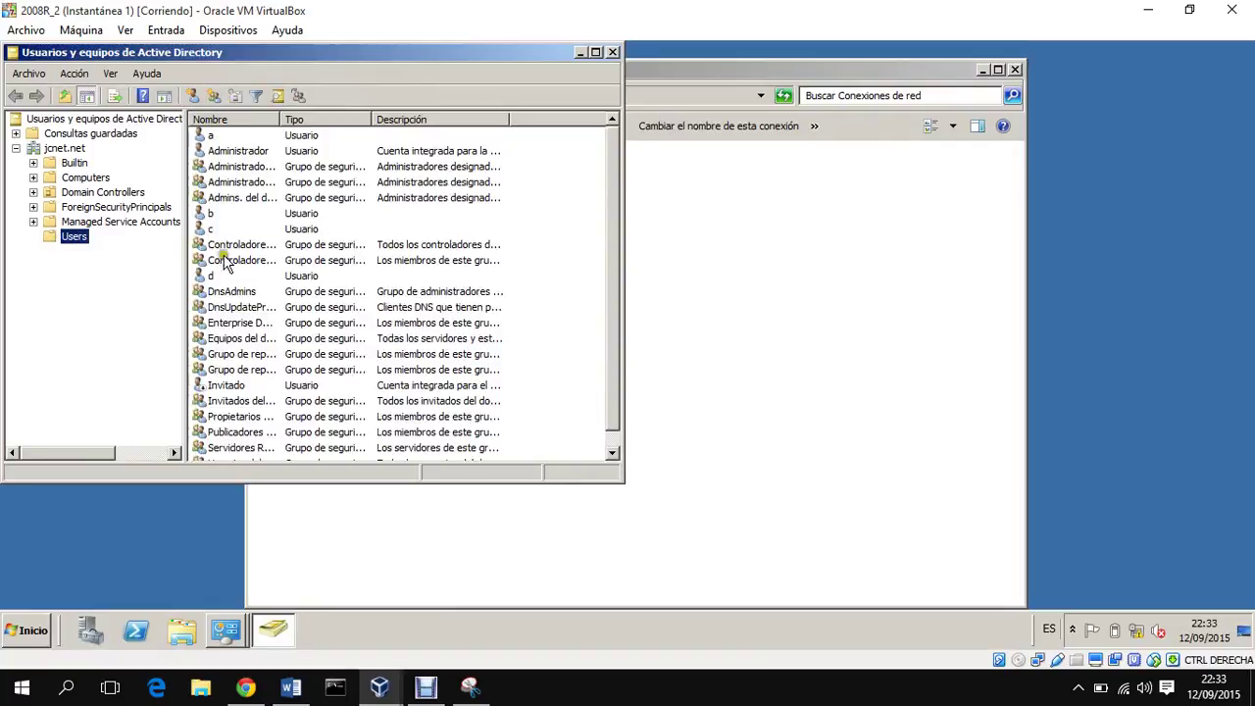
left_click(211, 276)
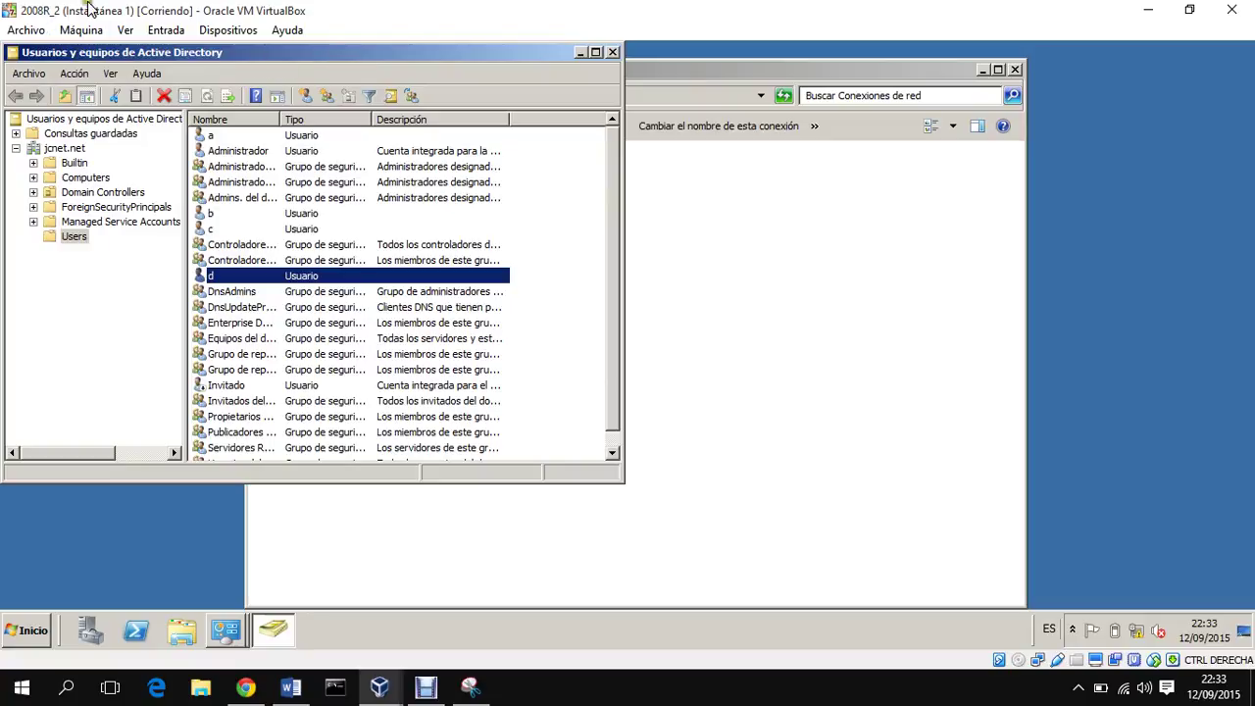
mouse_move(379, 686)
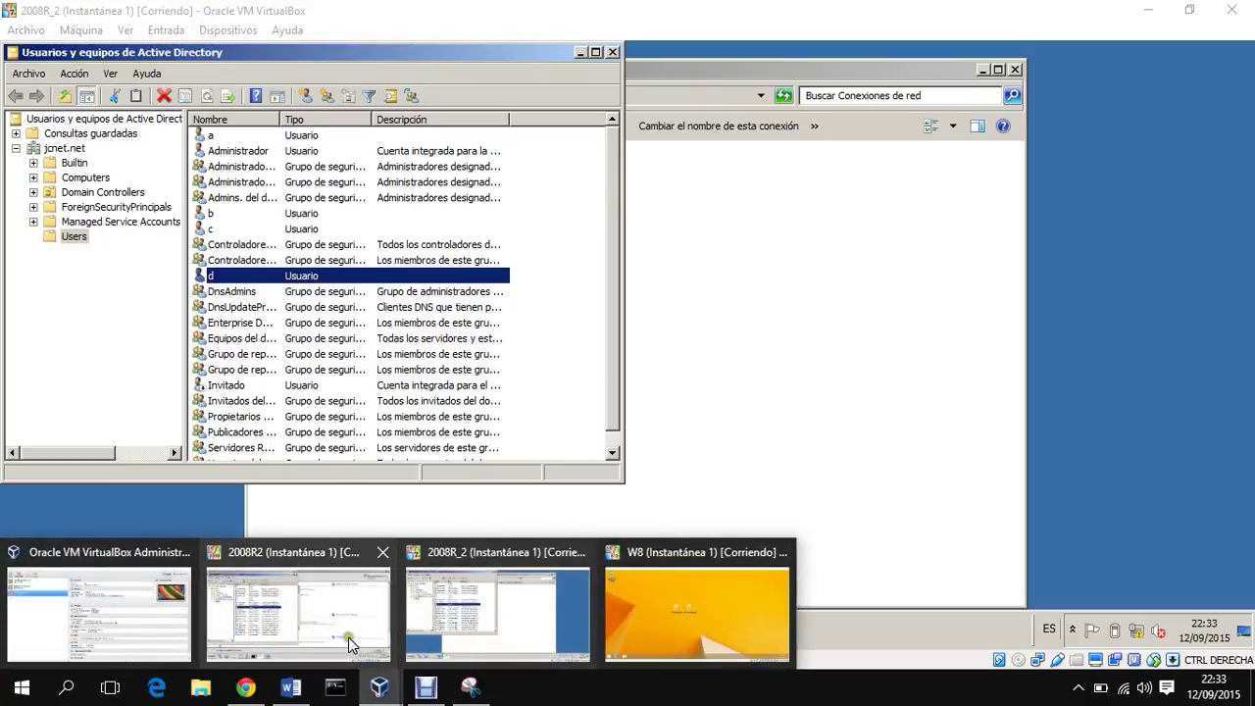
left_click(348, 637)
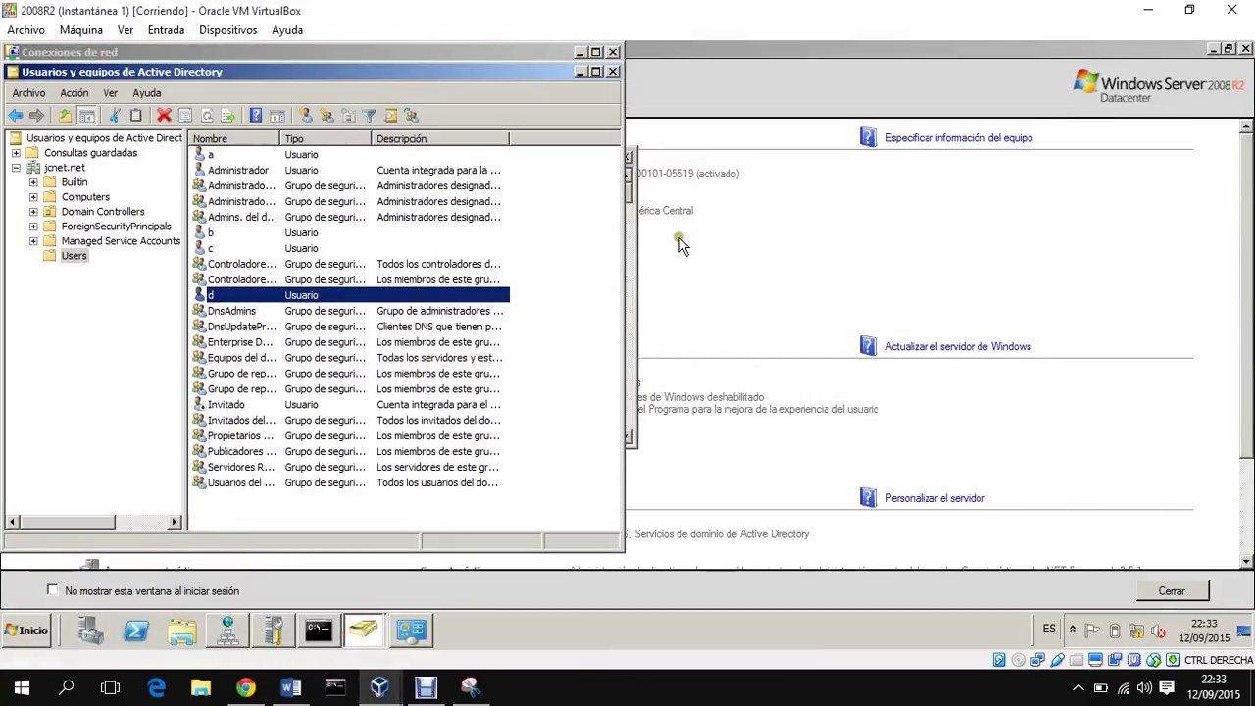
Step: Disable 2008R2's Conexión de área local, then switch to the W8 client
left_click(411, 632)
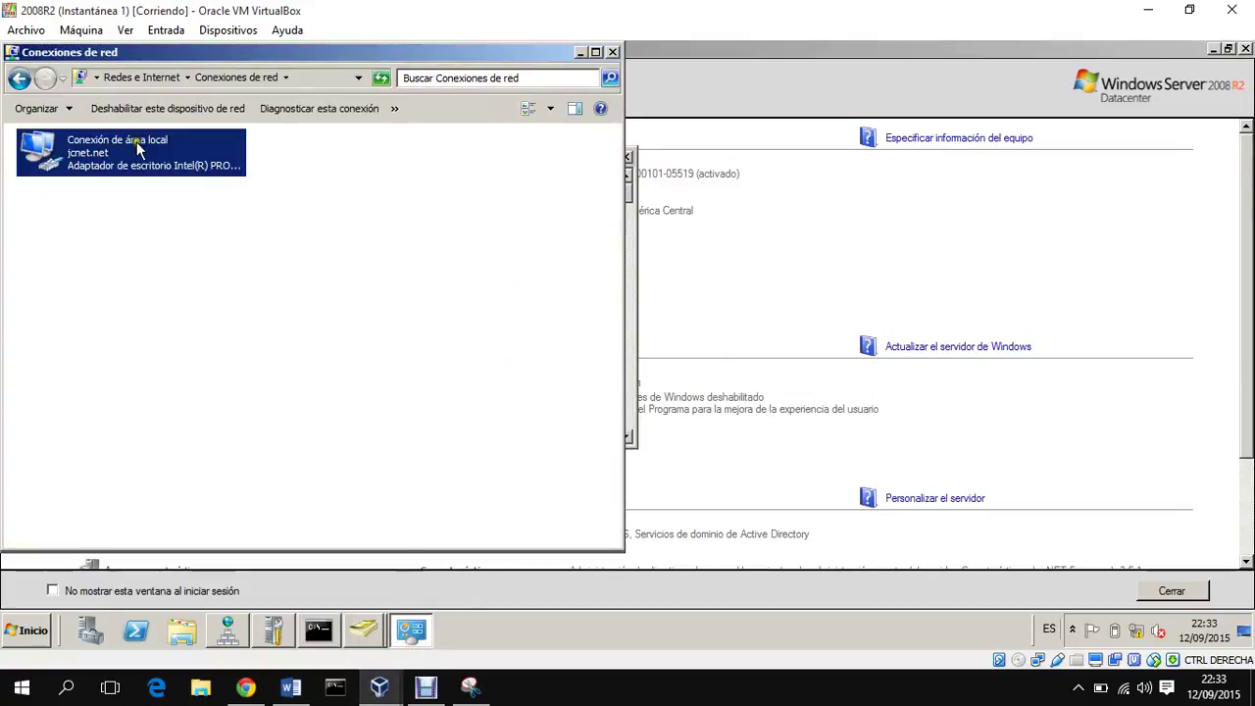
right_click(137, 147)
left_click(172, 155)
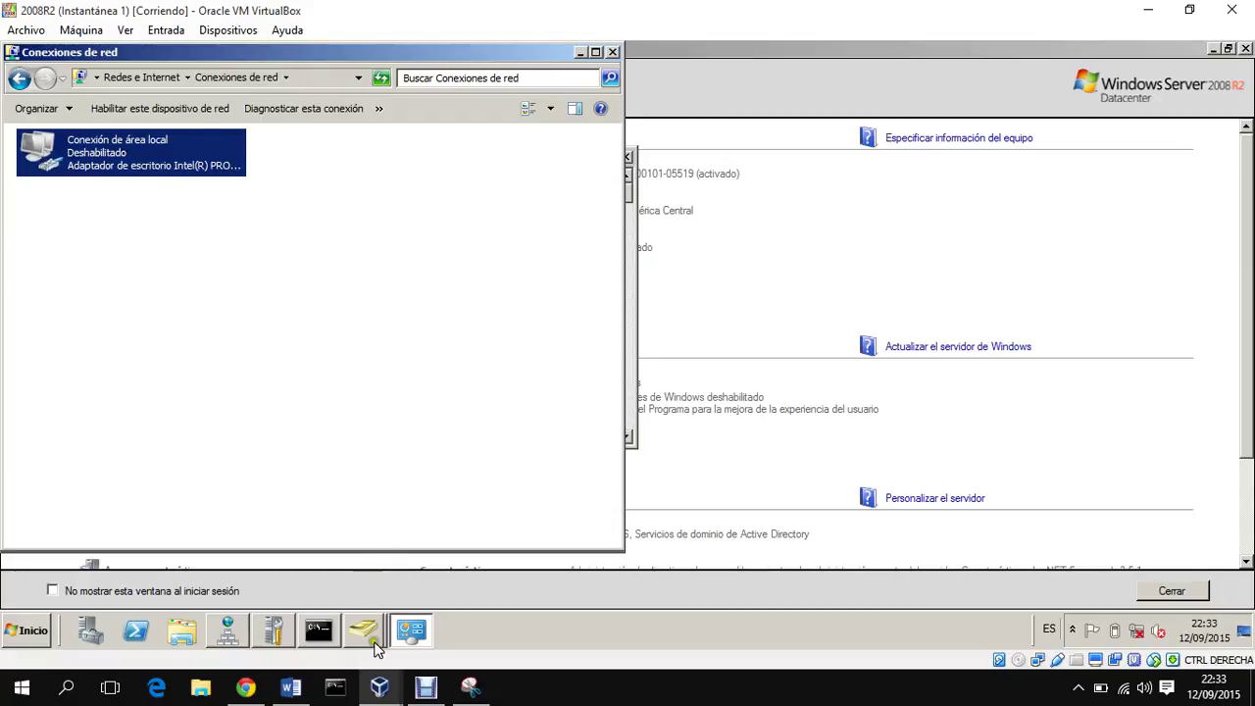
mouse_move(379, 686)
left_click(639, 627)
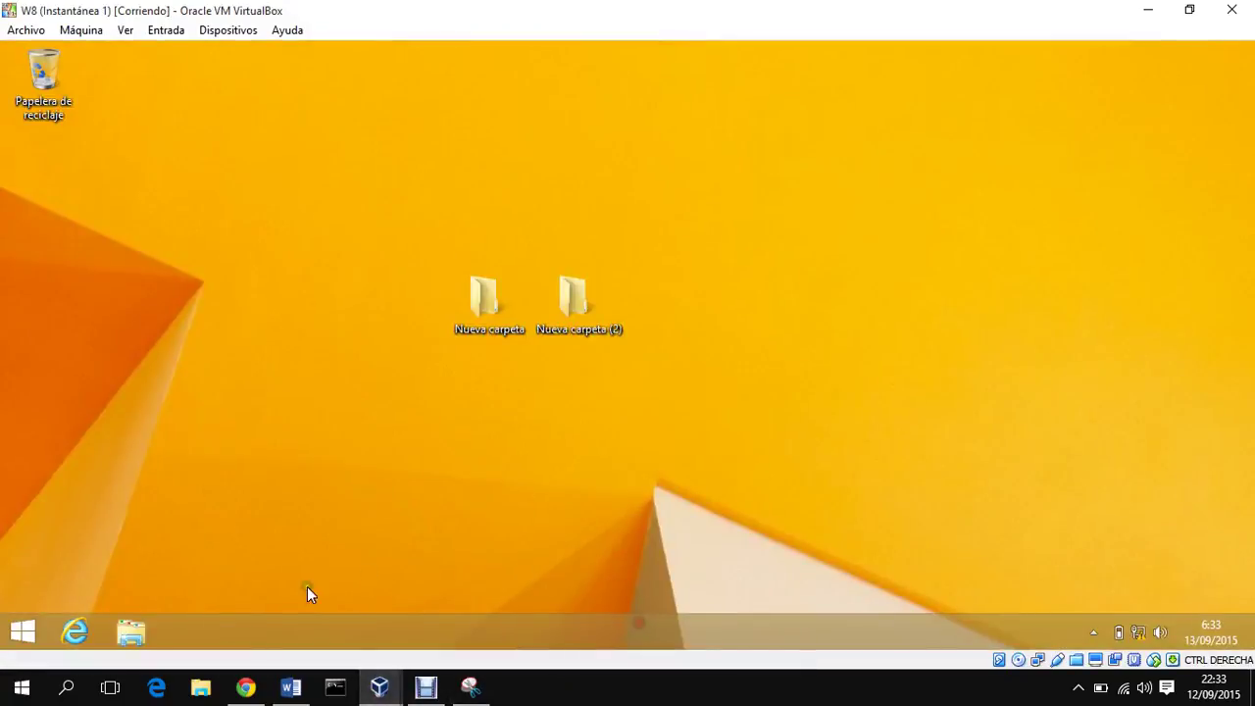
Step: Sign the current user out of the W8 client
right_click(22, 637)
mouse_move(246, 601)
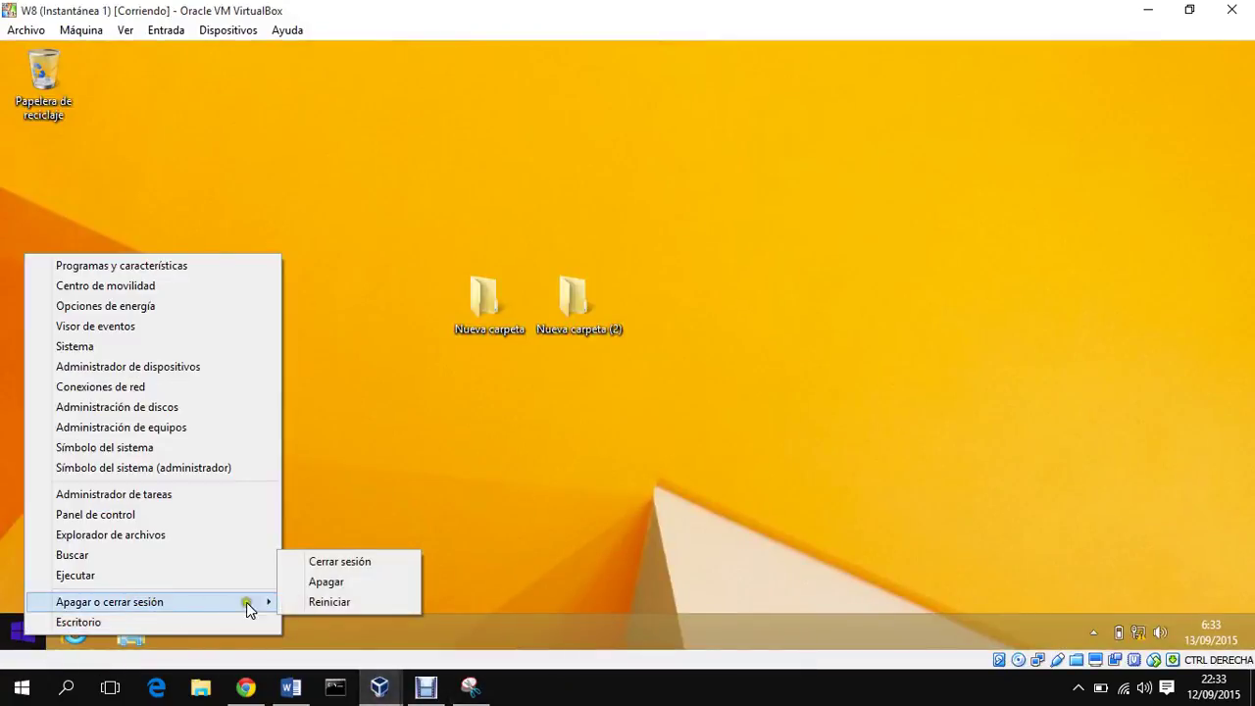
left_click(378, 569)
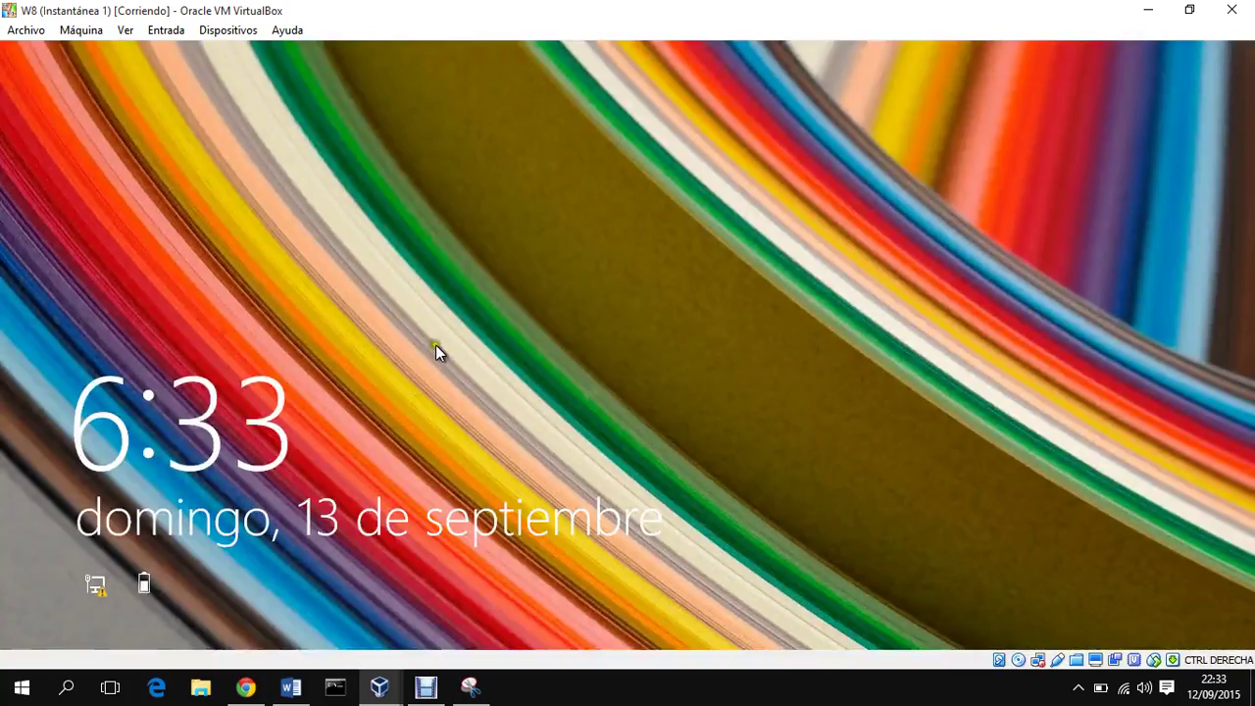
Step: Sign in to W8 as another user, domain account jcnet\d, with its password
left_click(437, 352)
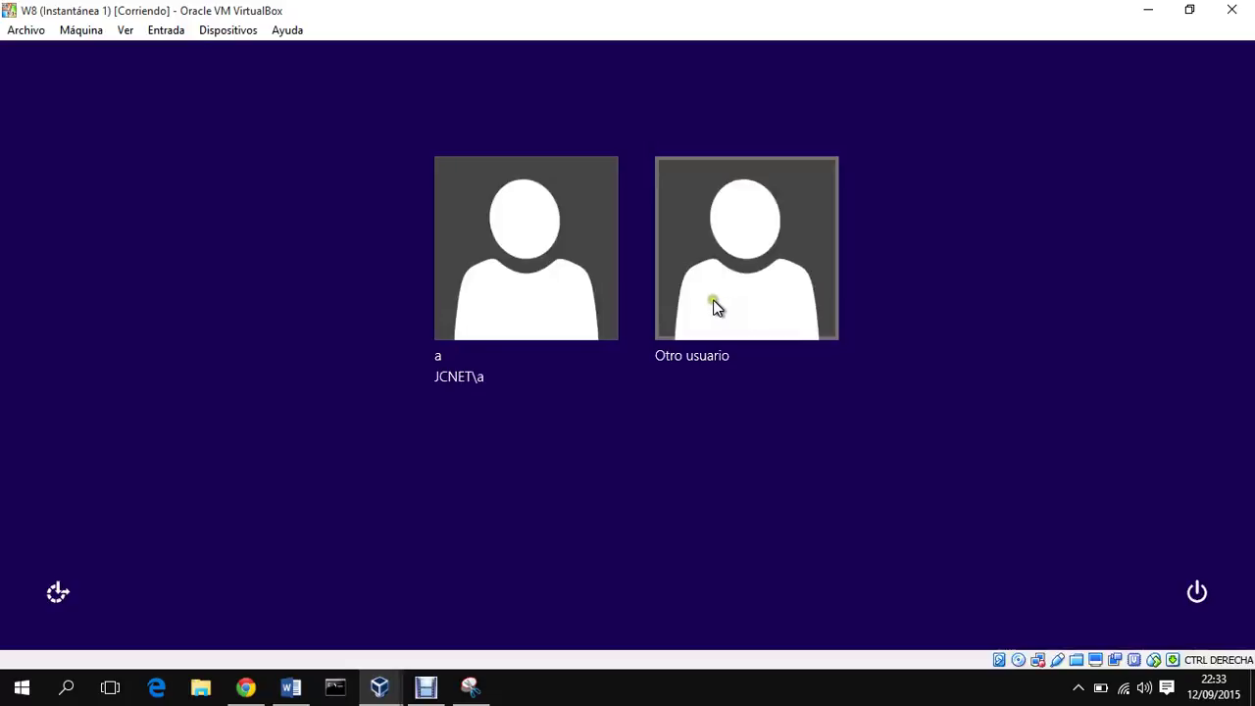
left_click(713, 301)
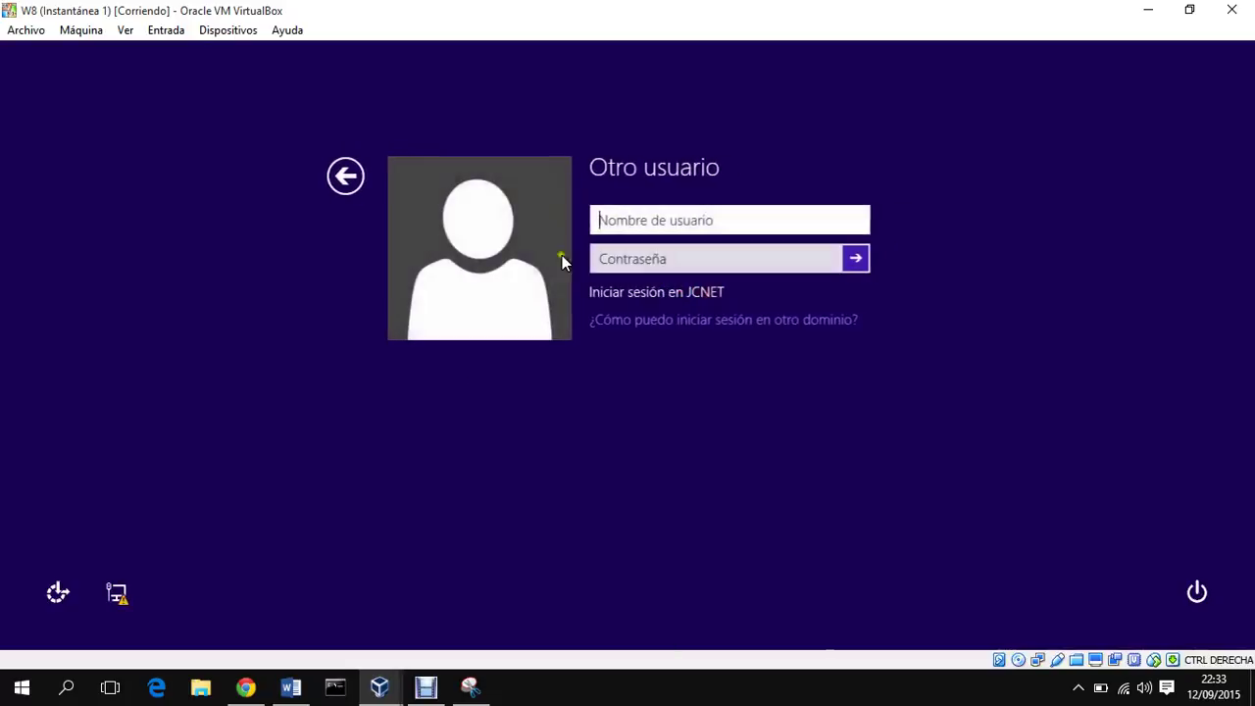
type("j")
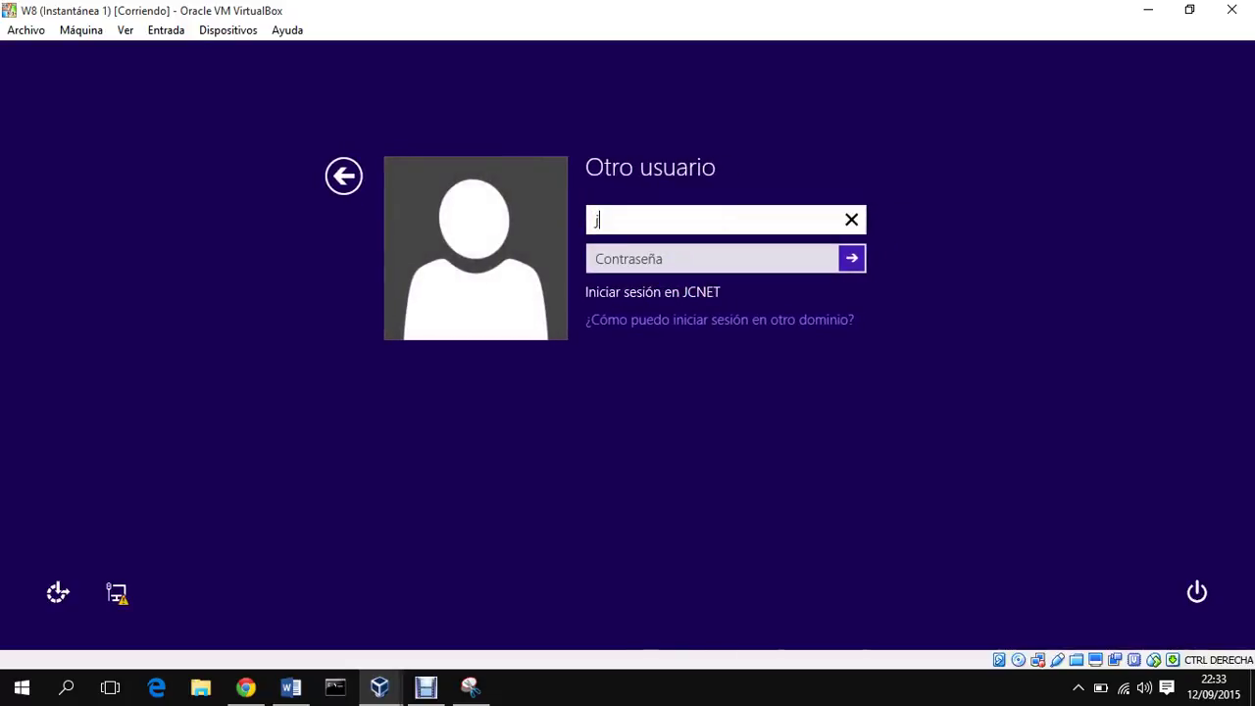
type("cnet\\d")
key("Tab")
type("a")
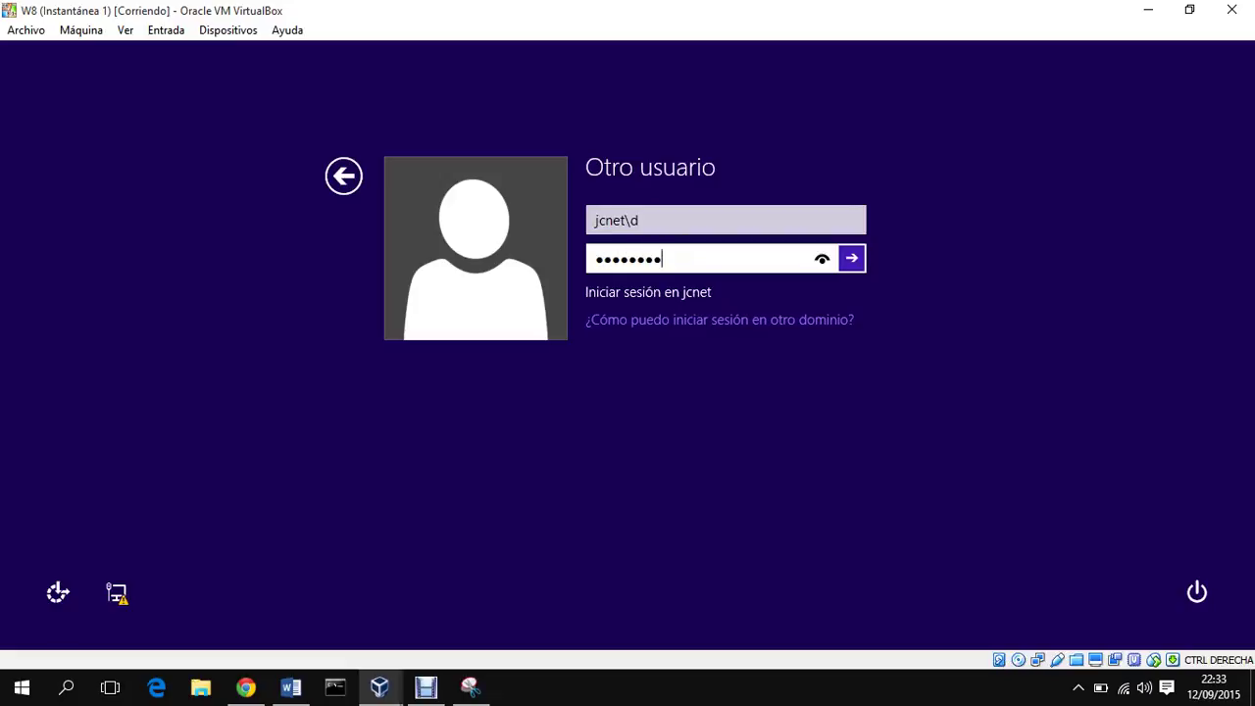
key("Return")
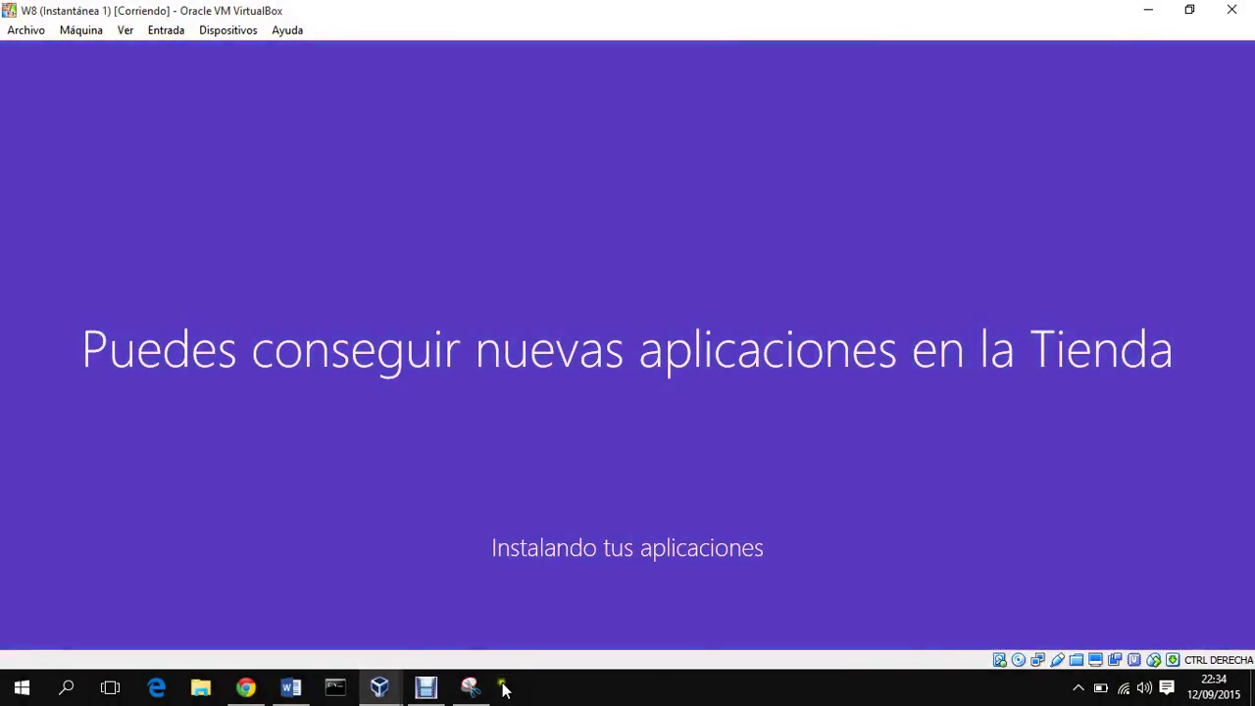
Step: Glance at the 2008R_2 server, then minimize it to reveal W8's Start screen for user d
left_click(398, 686)
mouse_move(498, 606)
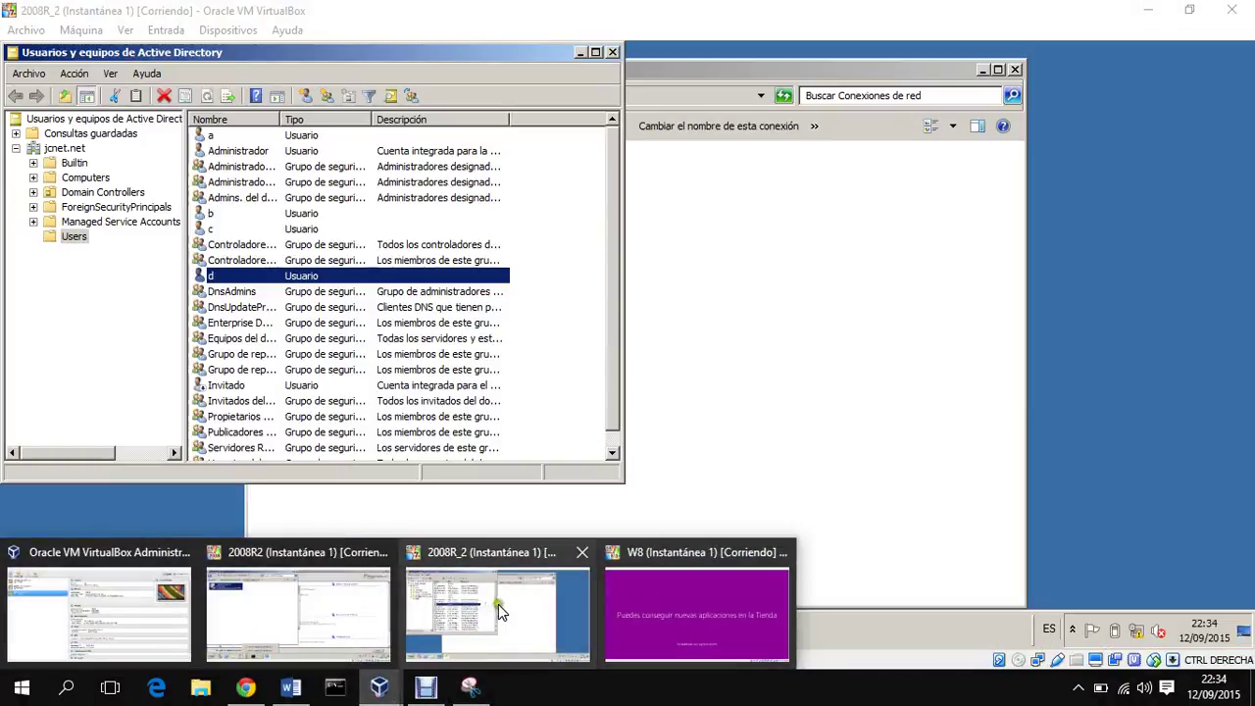
left_click(503, 610)
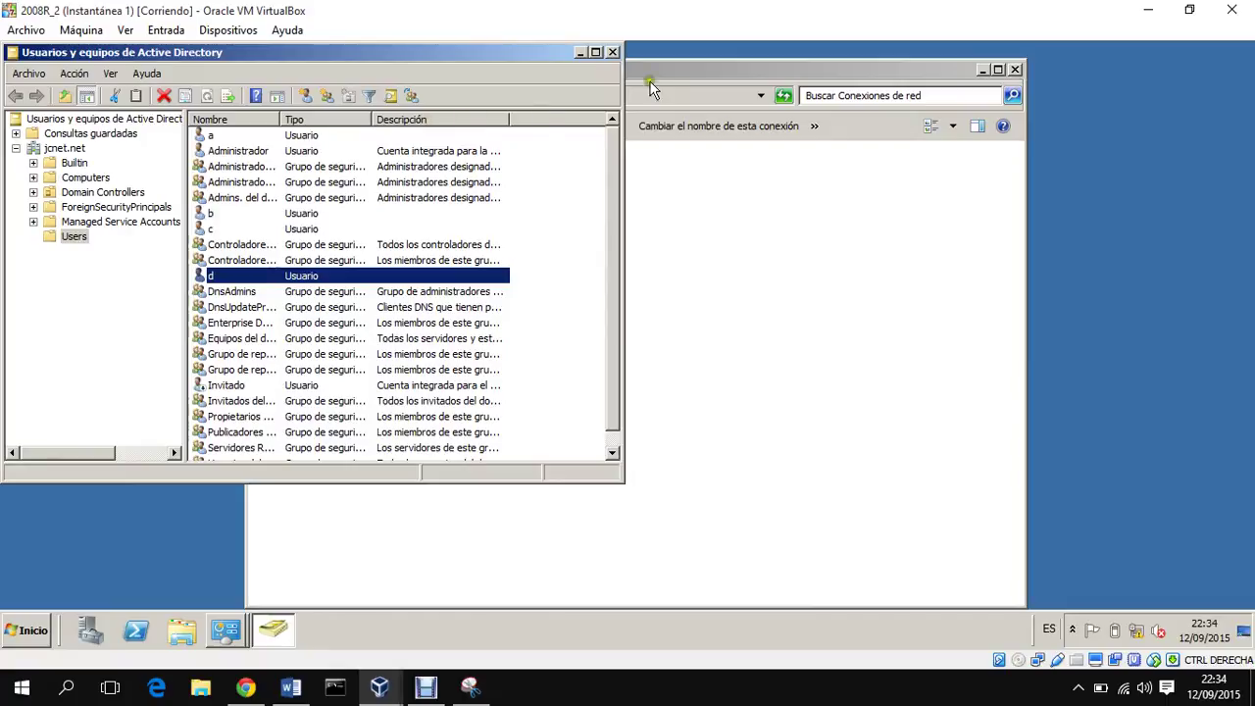
left_click(1137, 11)
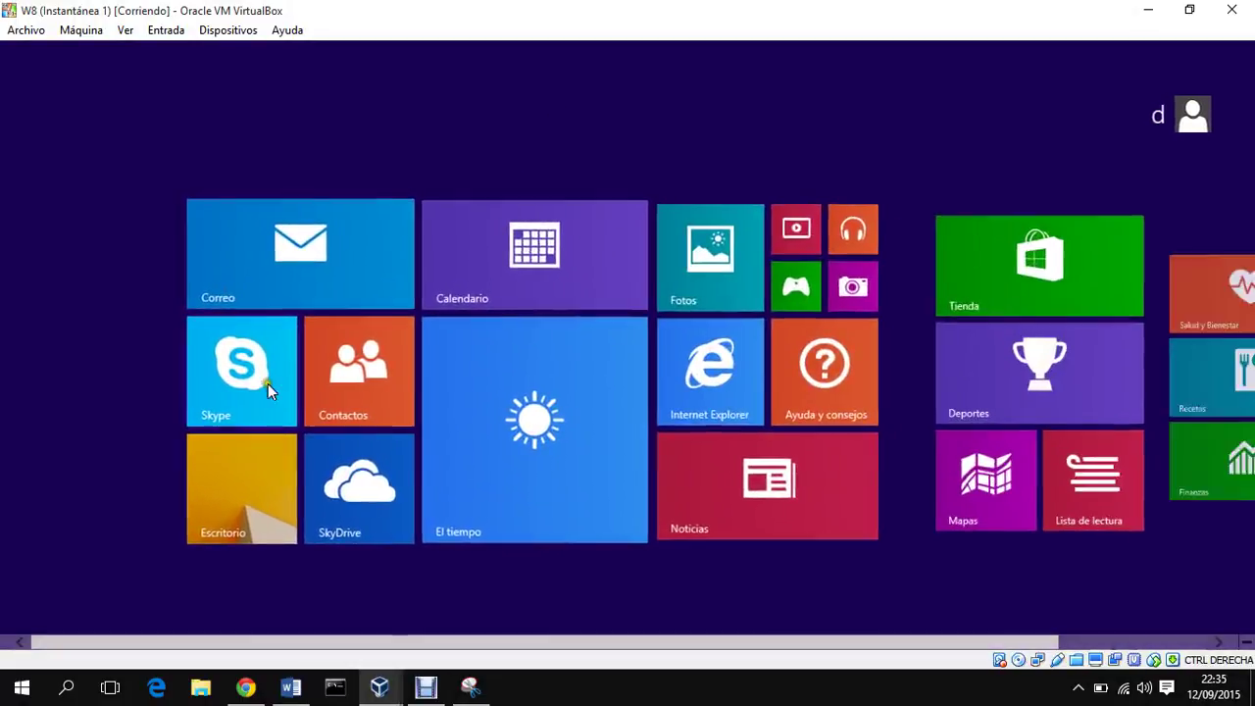
Step: From the W8 desktop, open System Properties and approve it with the administrador account's credentials
left_click(192, 476)
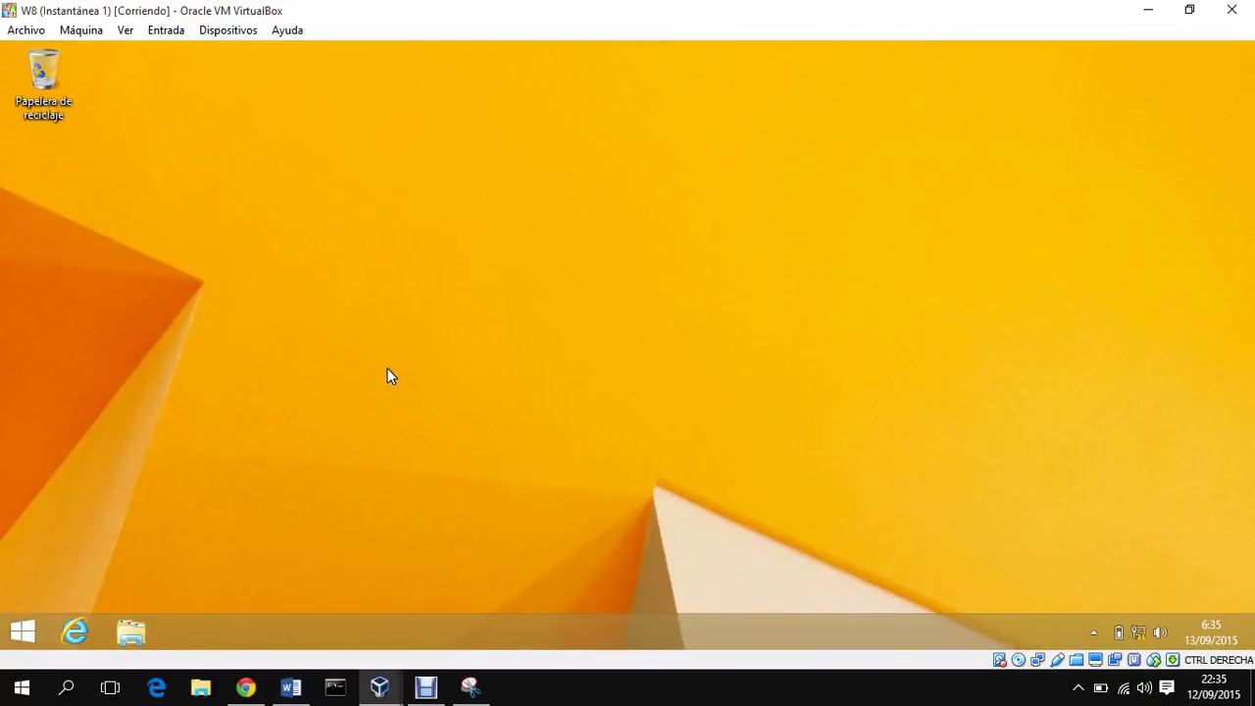
key("super+Pause")
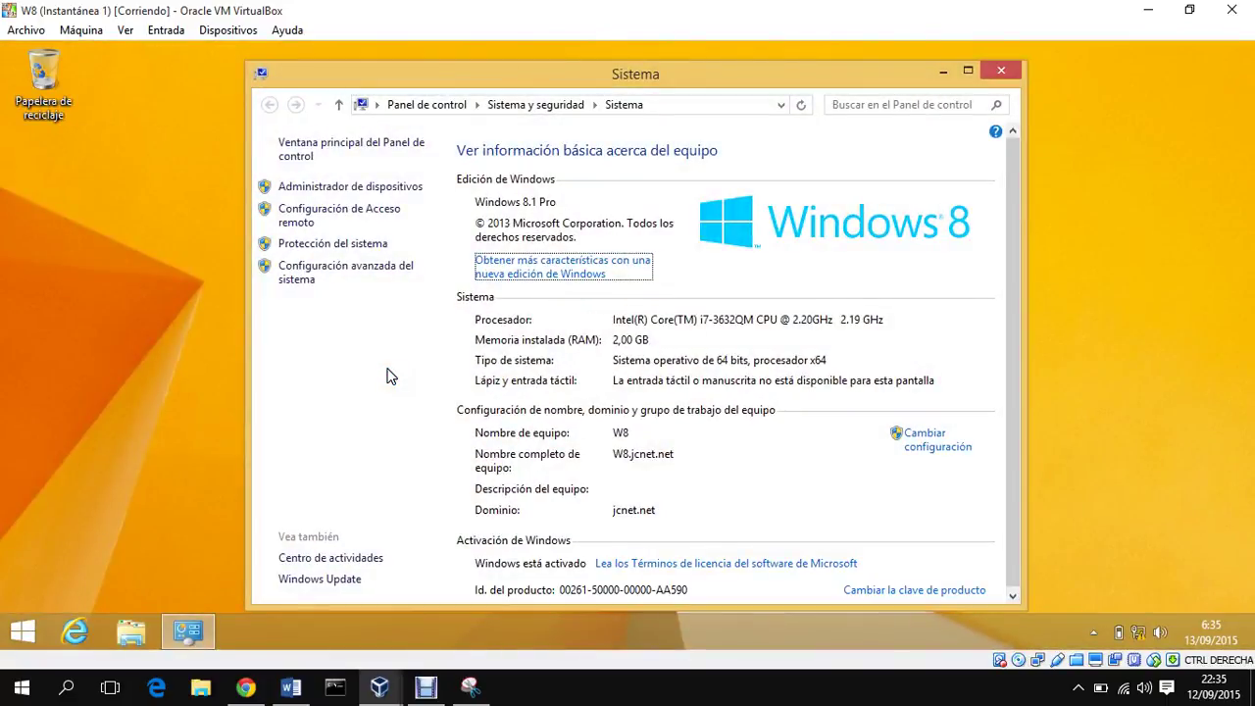
left_click(932, 442)
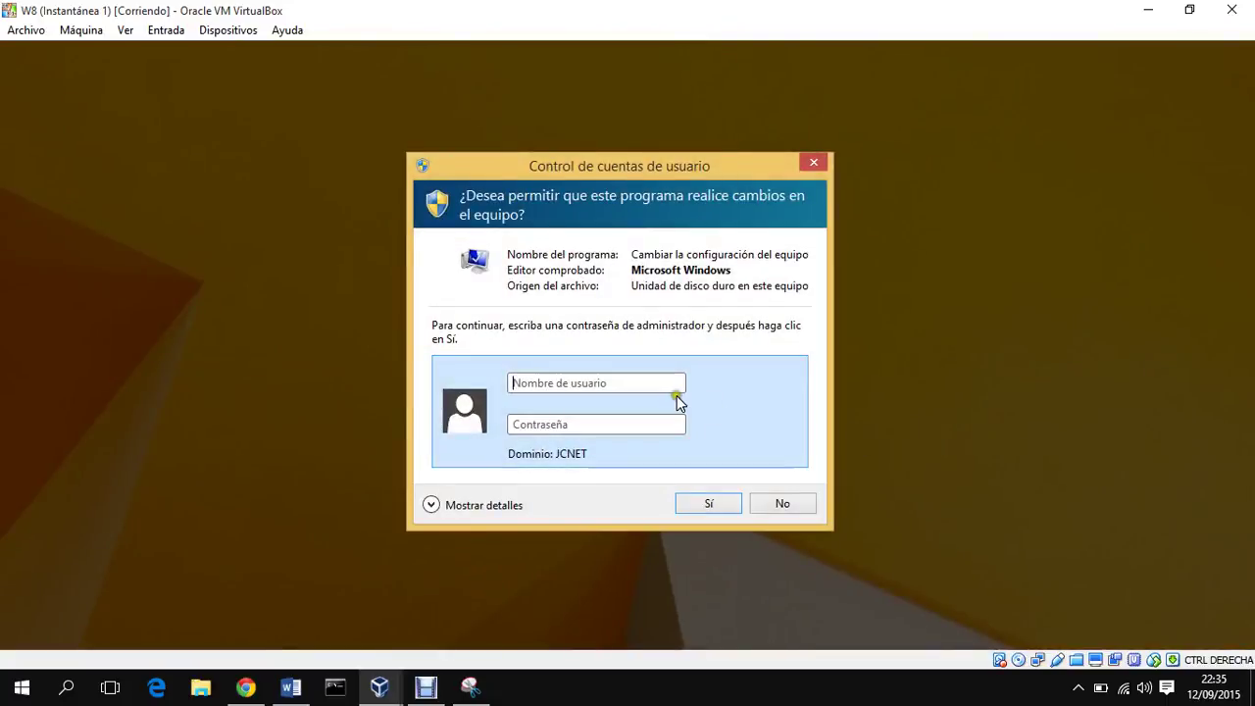
type("admin")
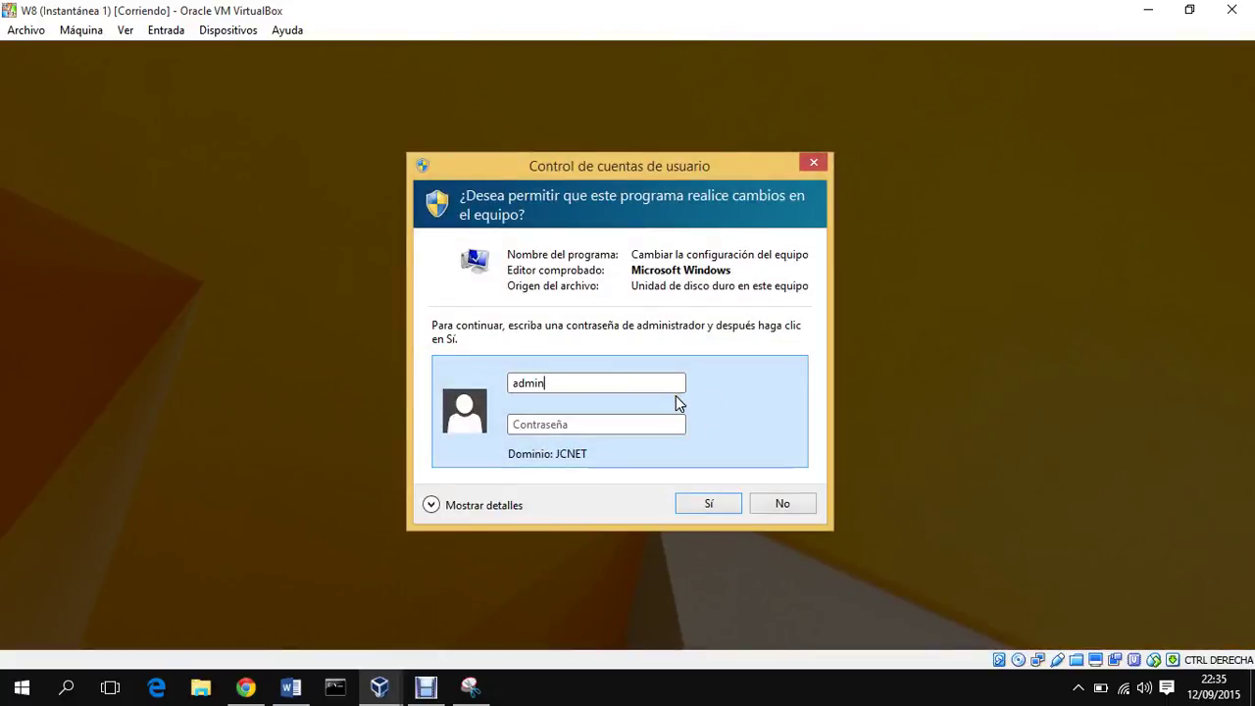
type("istrador")
key("Tab")
type("•")
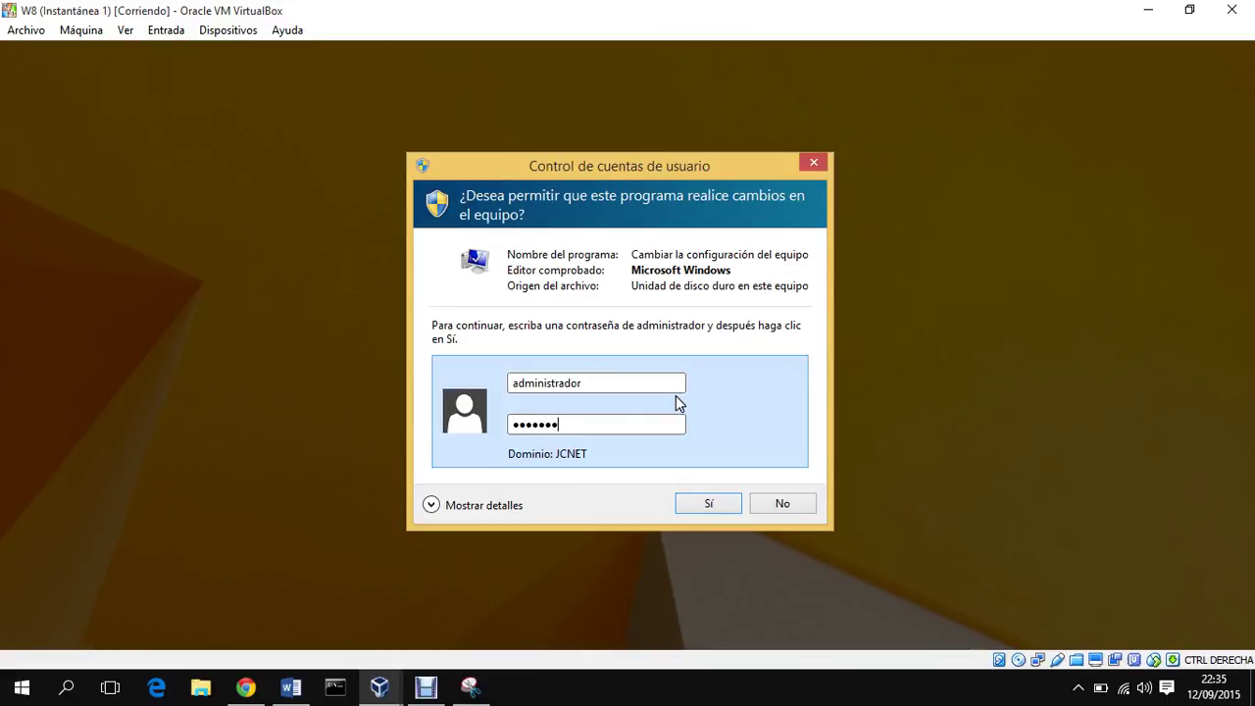
key("Return")
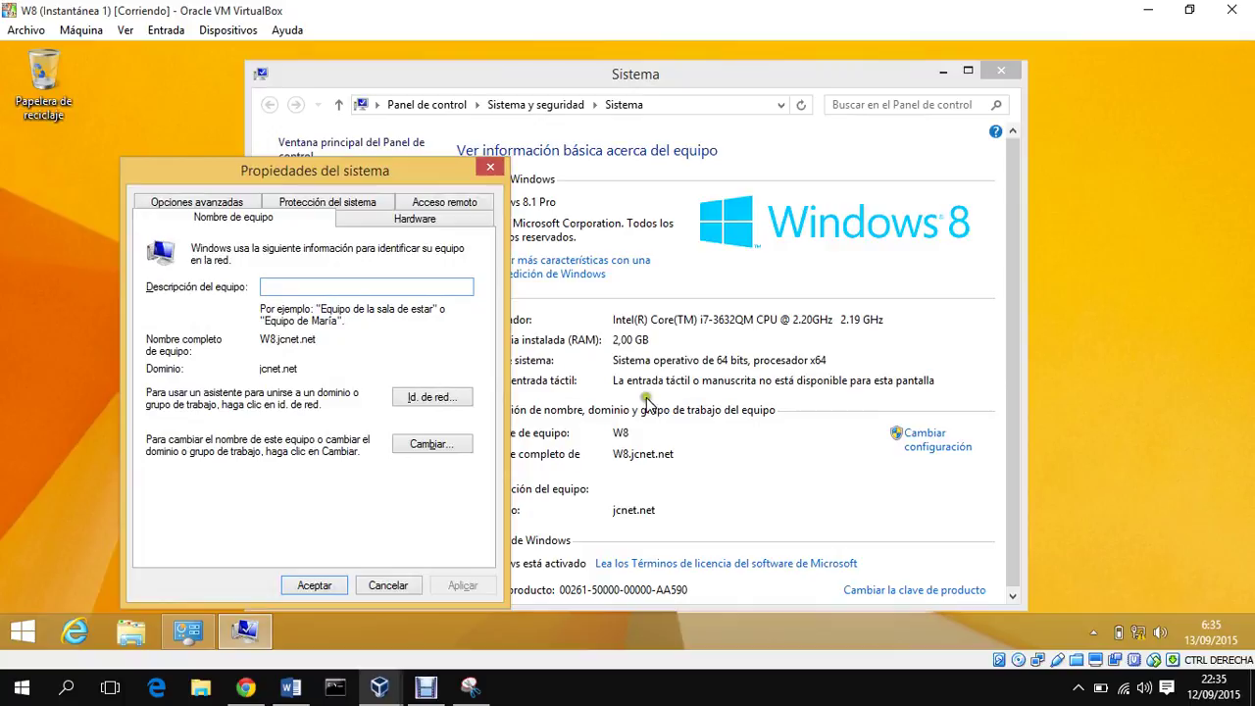
Step: Open the User Profiles list under Advanced system settings and check the cached profiles for users c and d
left_click(215, 203)
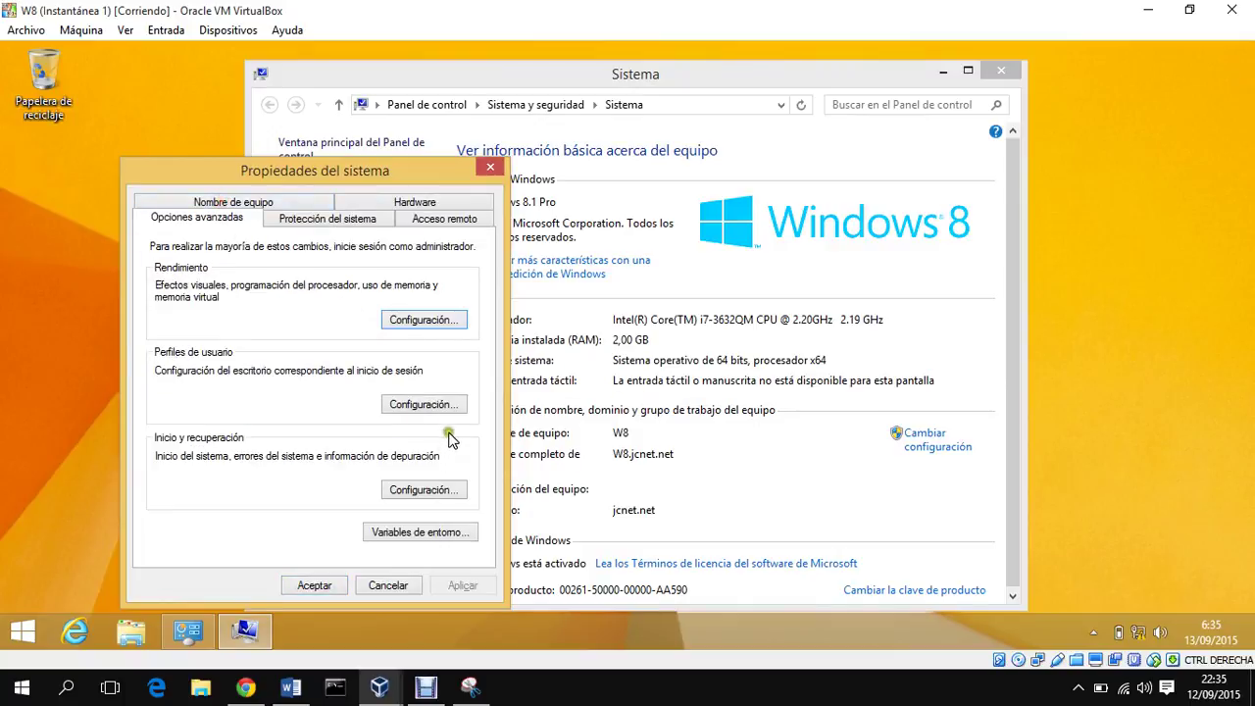
left_click(422, 404)
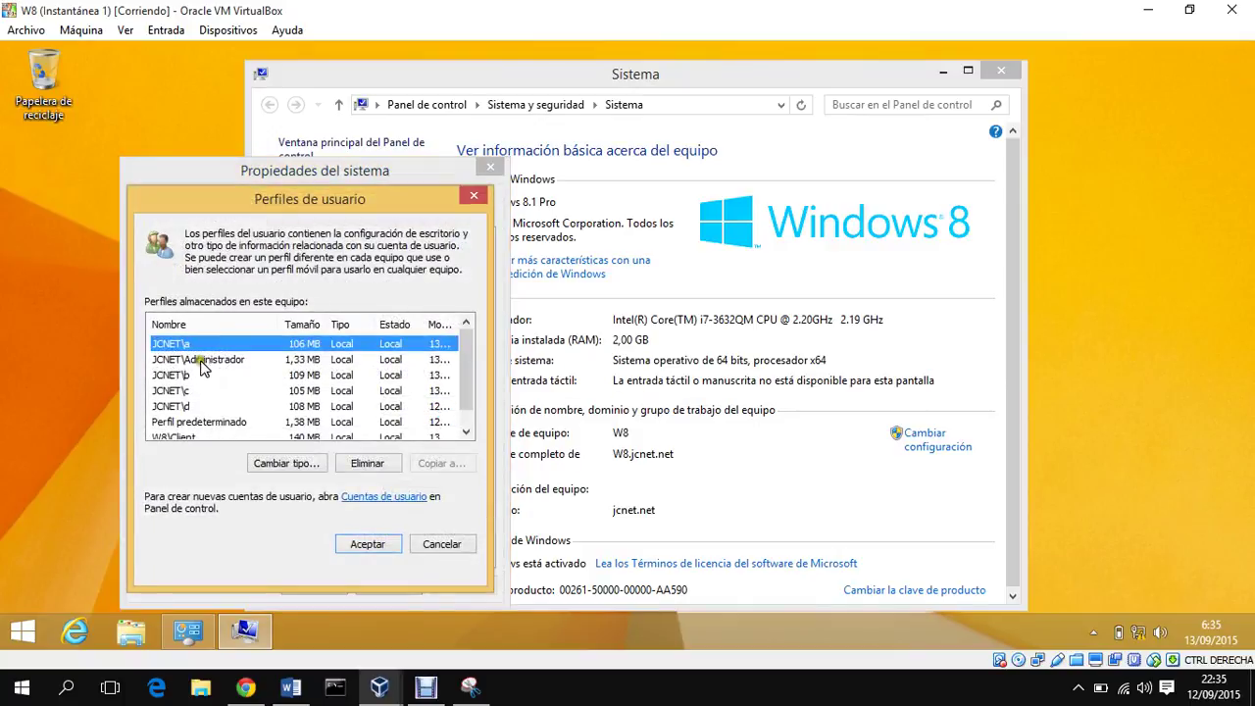
left_click(184, 392)
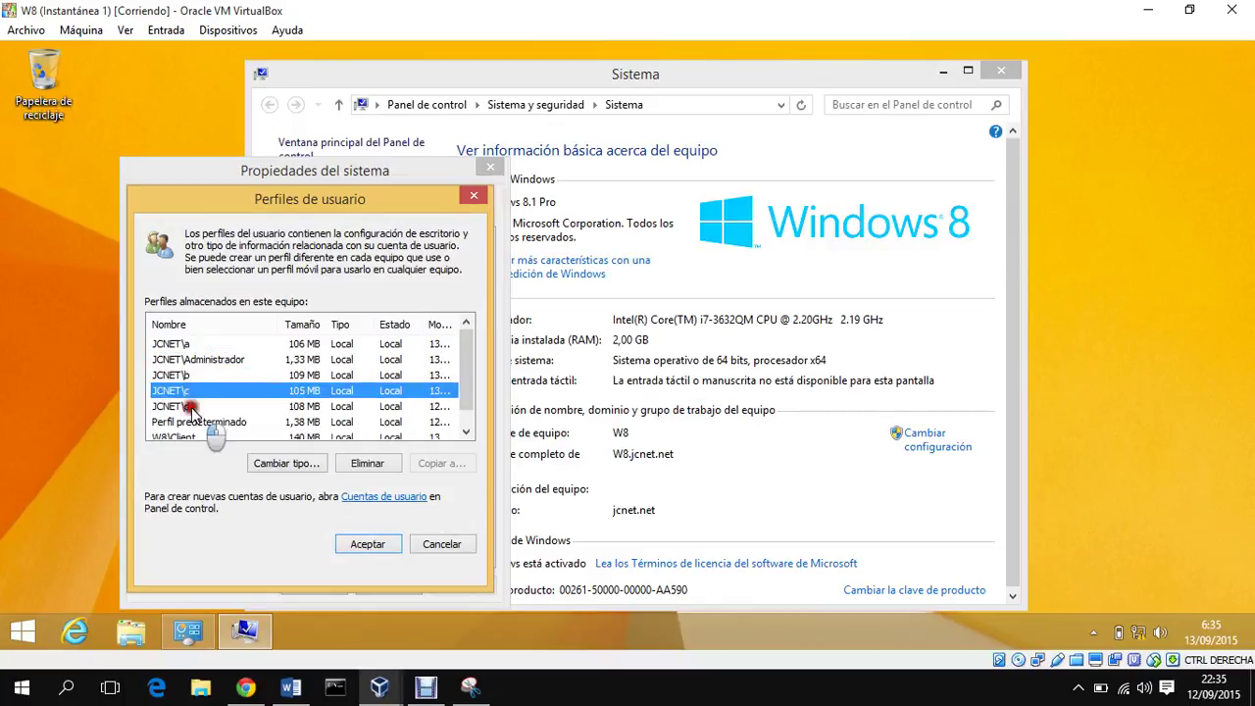
left_click(189, 405)
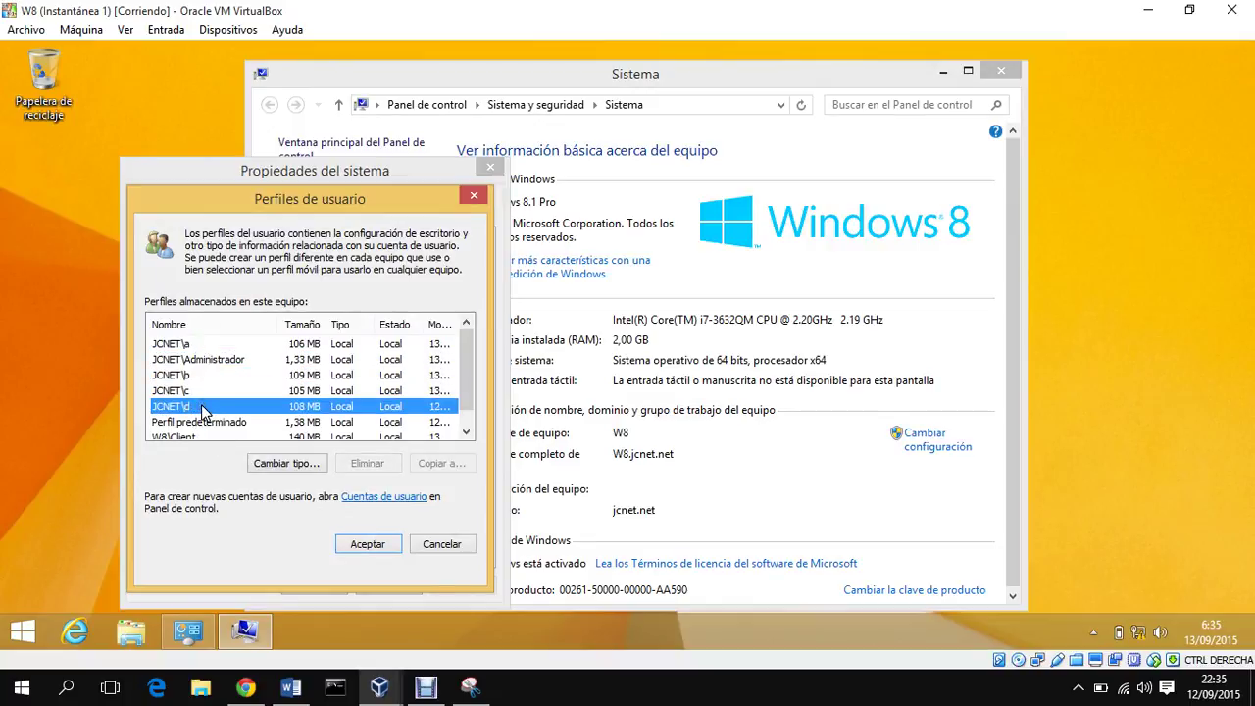
Step: Close the User Profiles, System Properties and System windows to return to the desktop
left_click(390, 546)
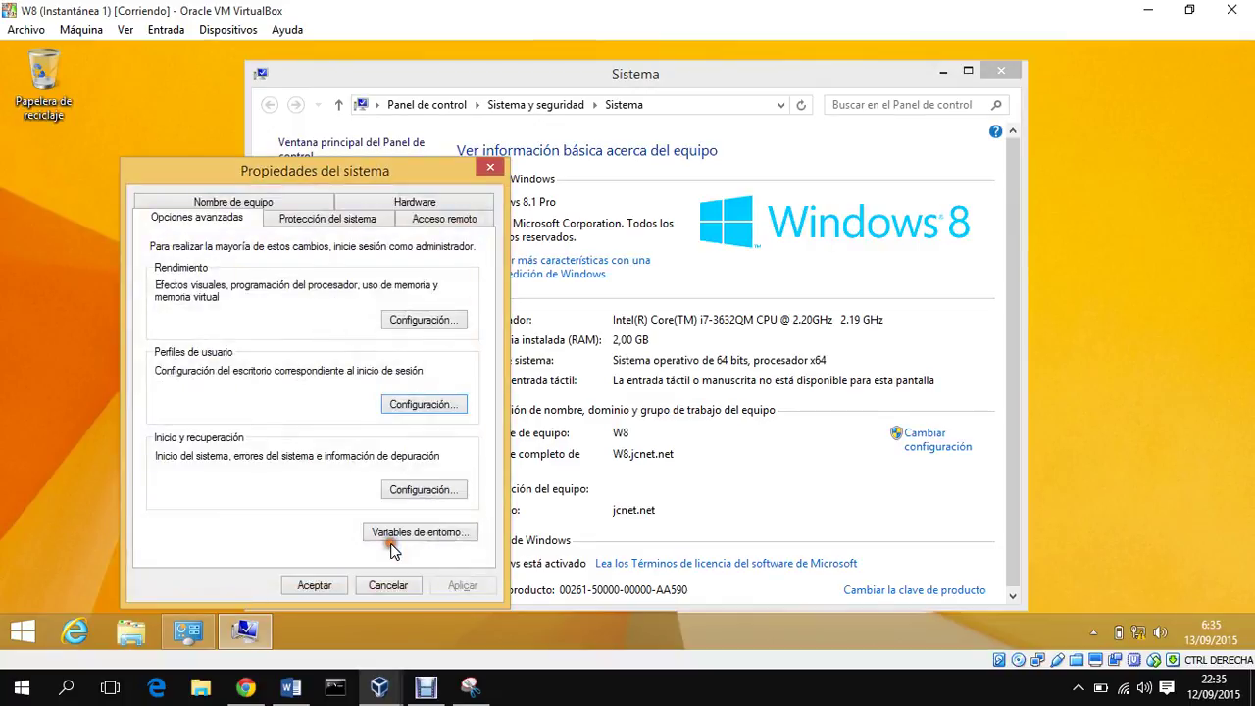
left_click(396, 588)
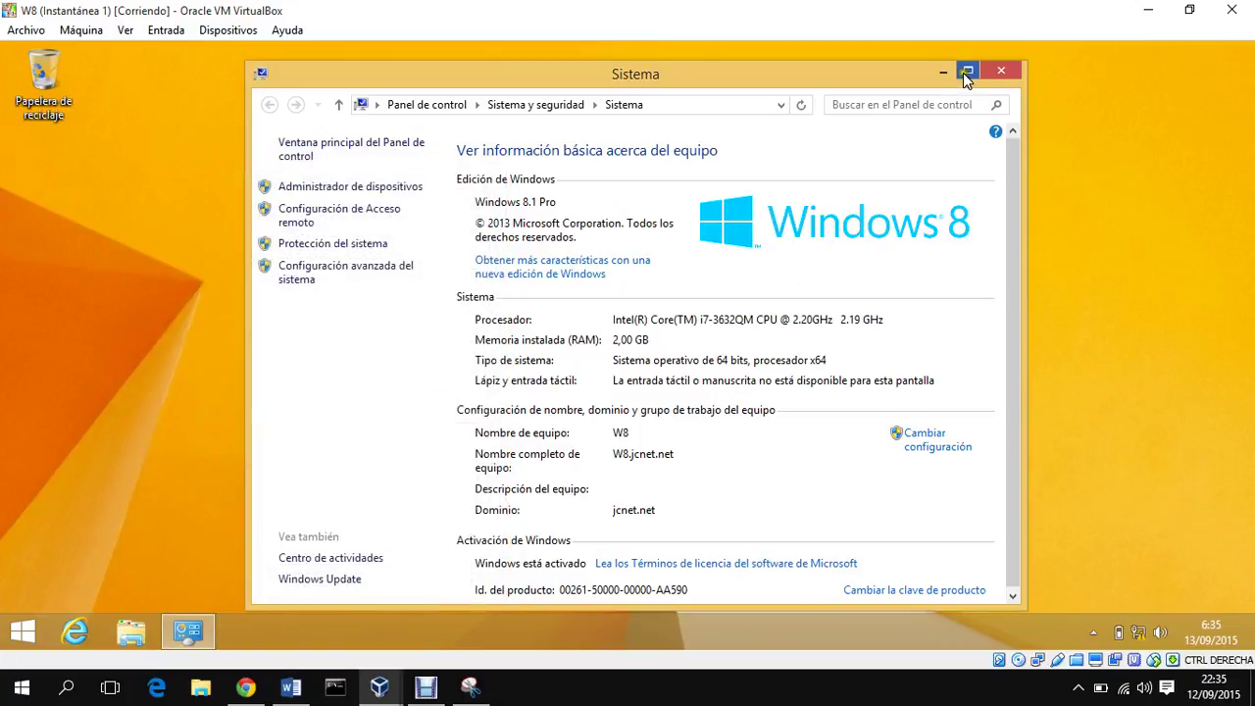
left_click(996, 69)
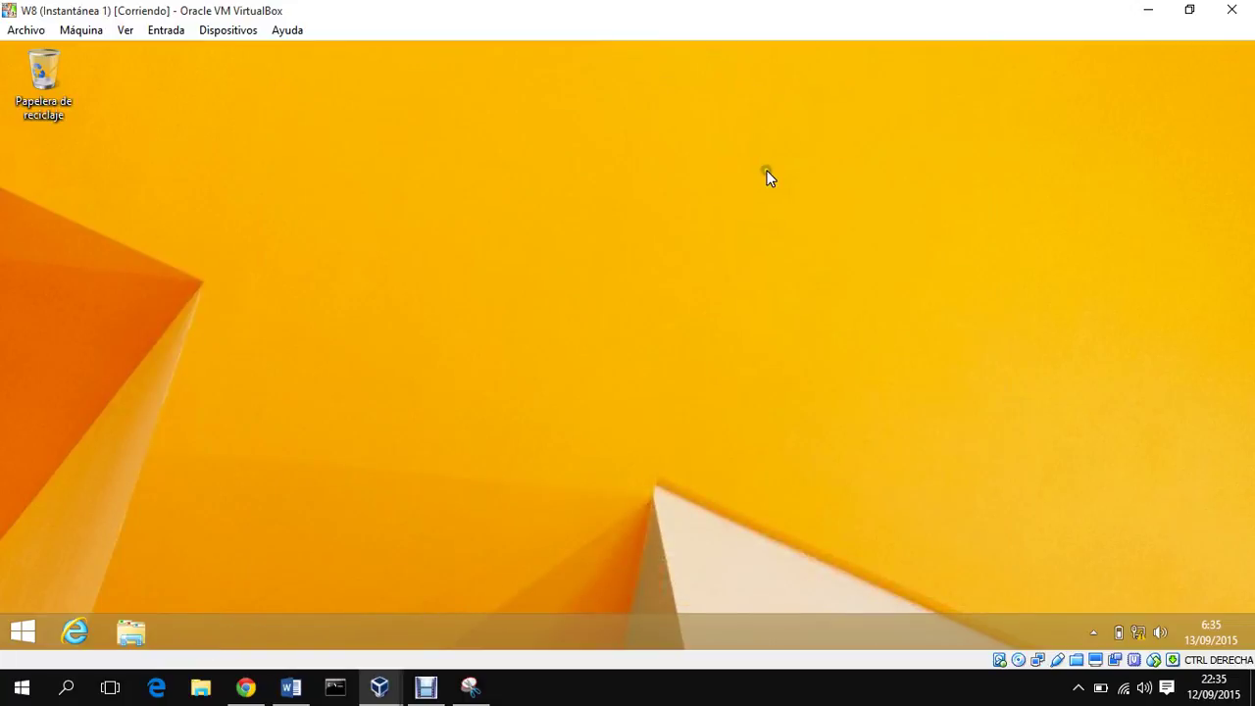